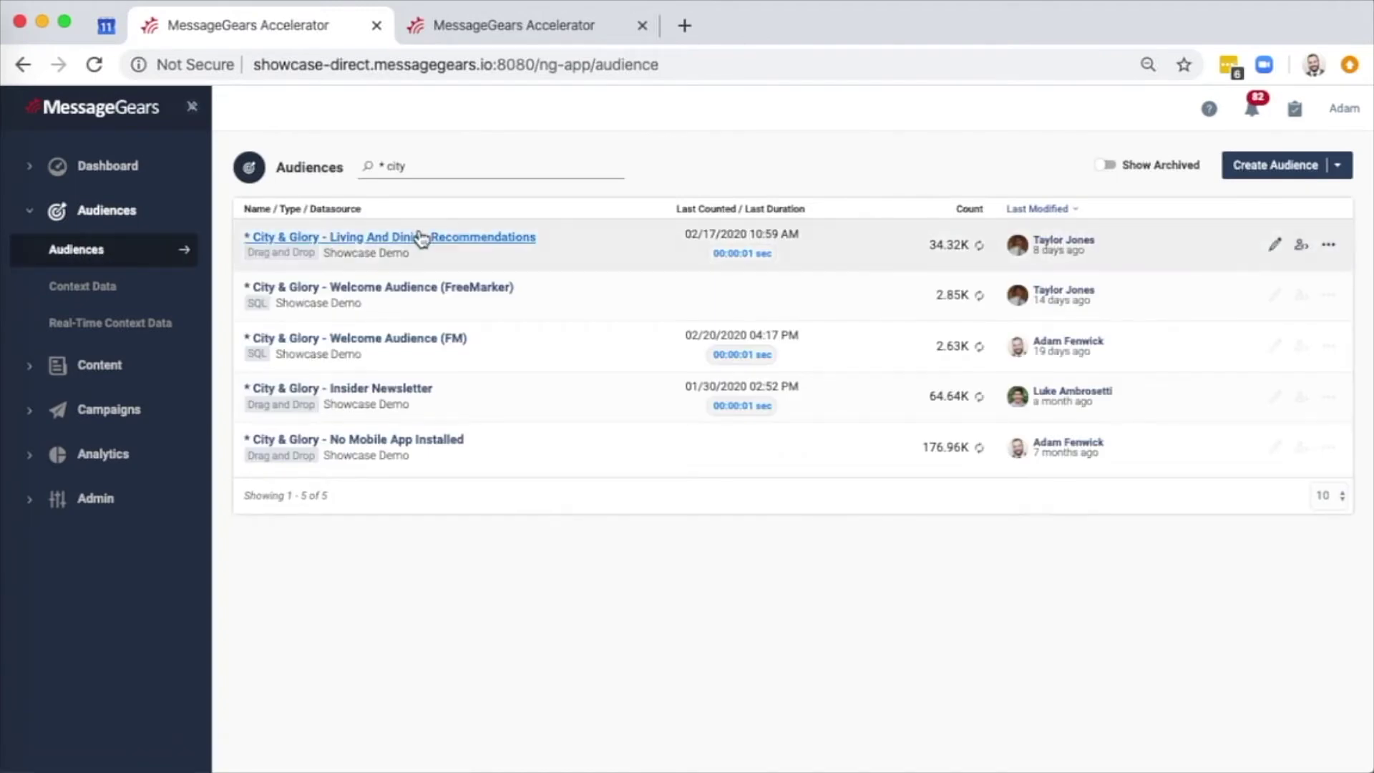
- Open the "* City & Glory - Living and Dining Recommendations" audience, show its Target criteria and view the fields available for the LikelihoodToPurchase rule
left_click(449, 236)
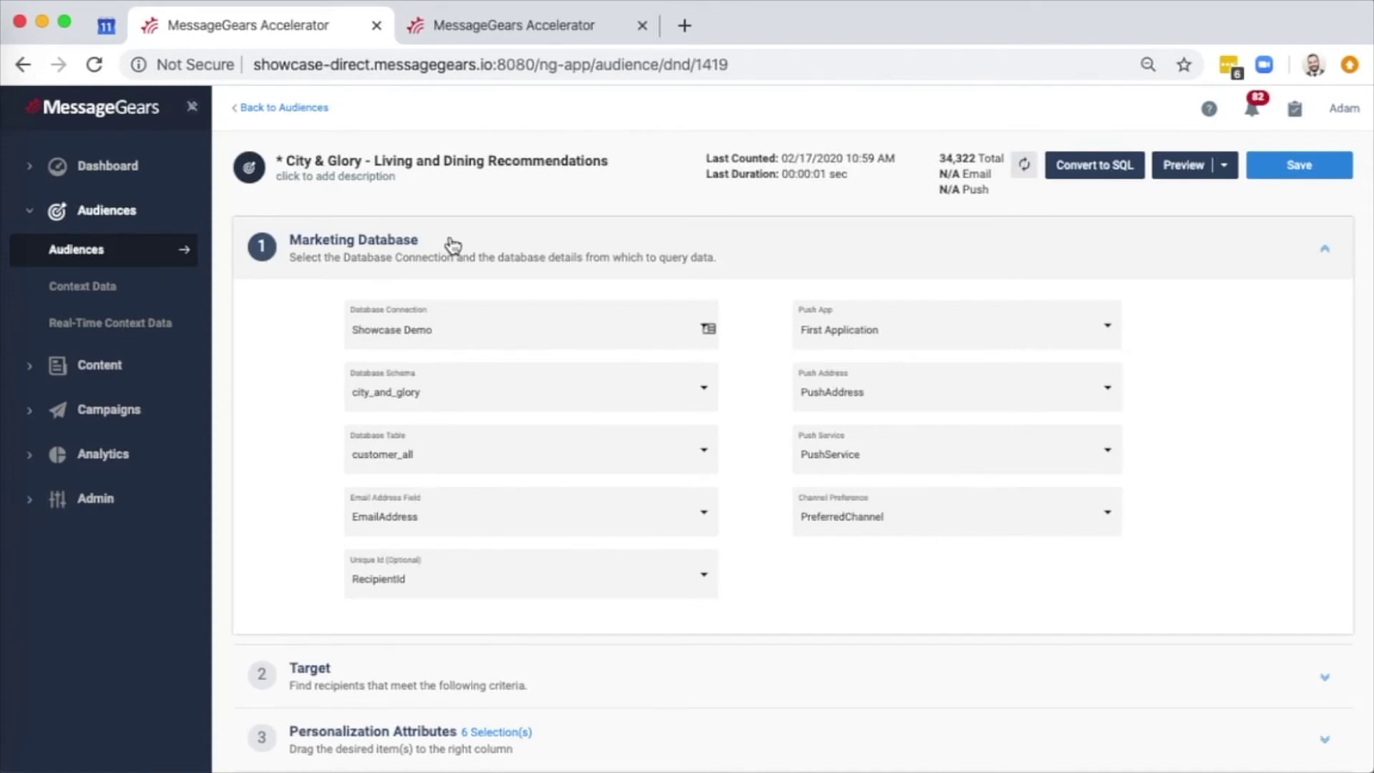
left_click(741, 254)
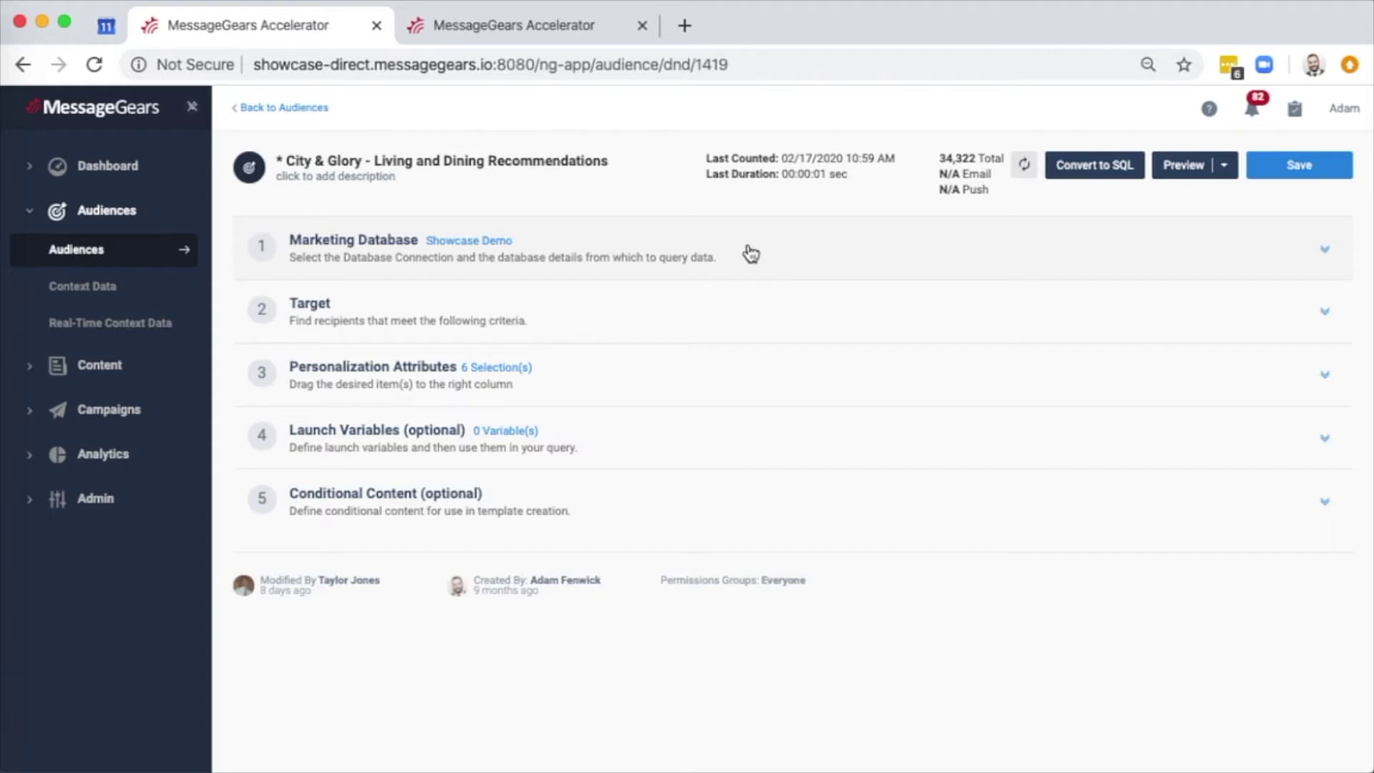
left_click(771, 309)
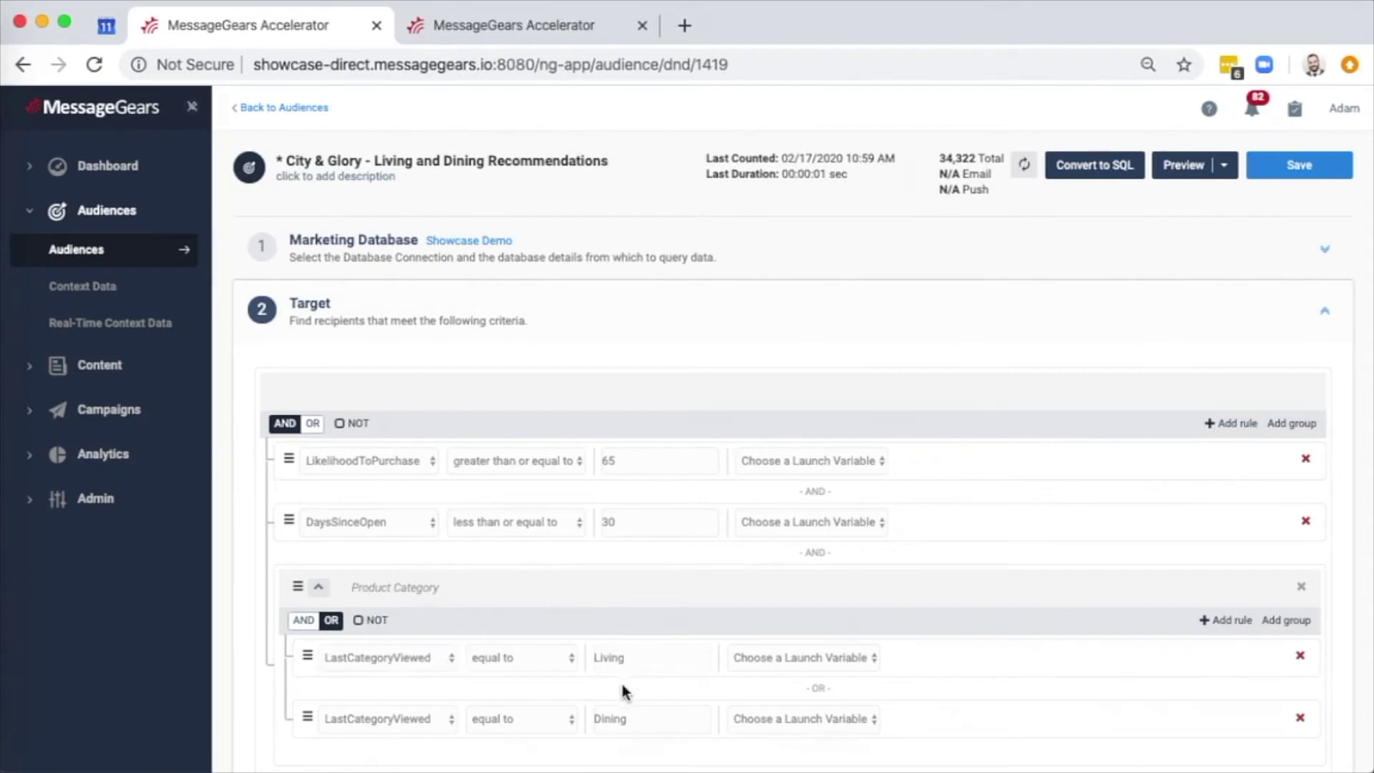
left_click(415, 464)
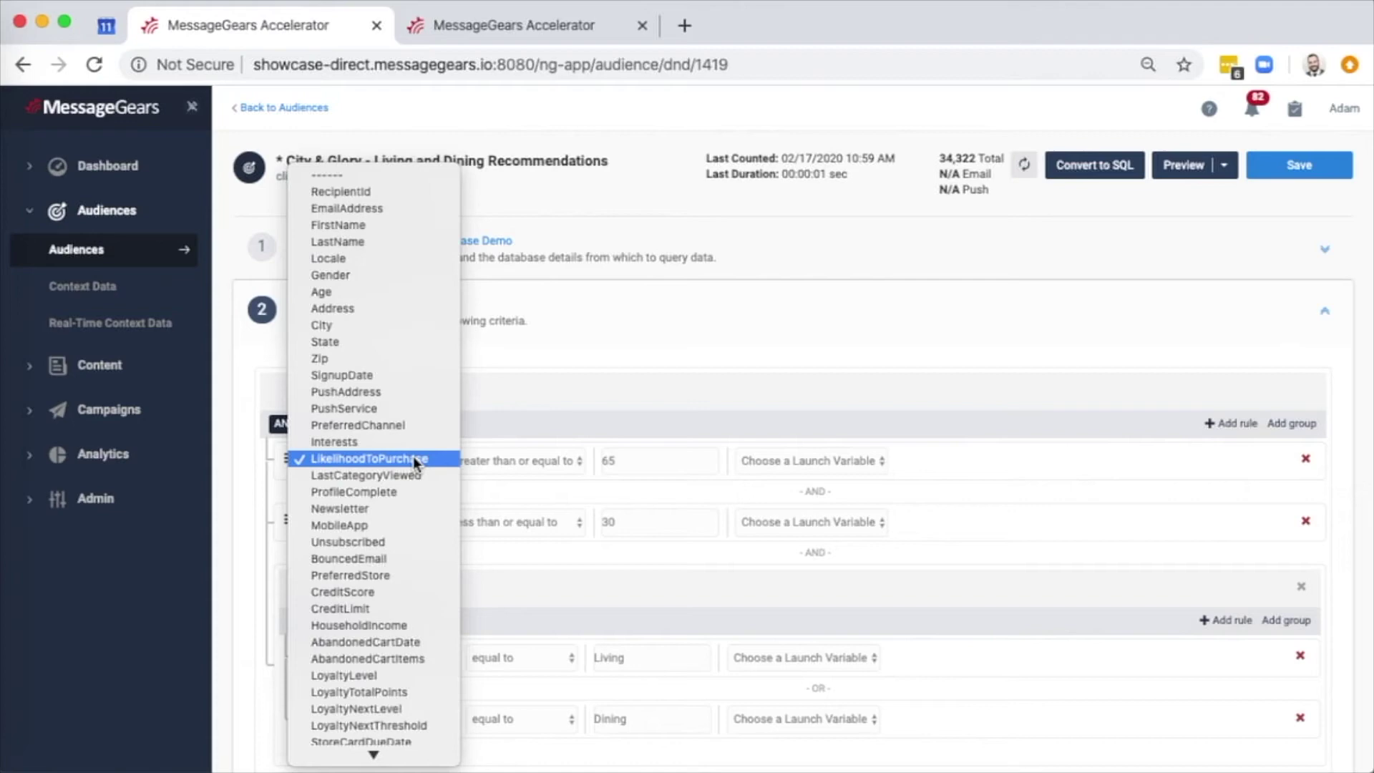
left_click(414, 457)
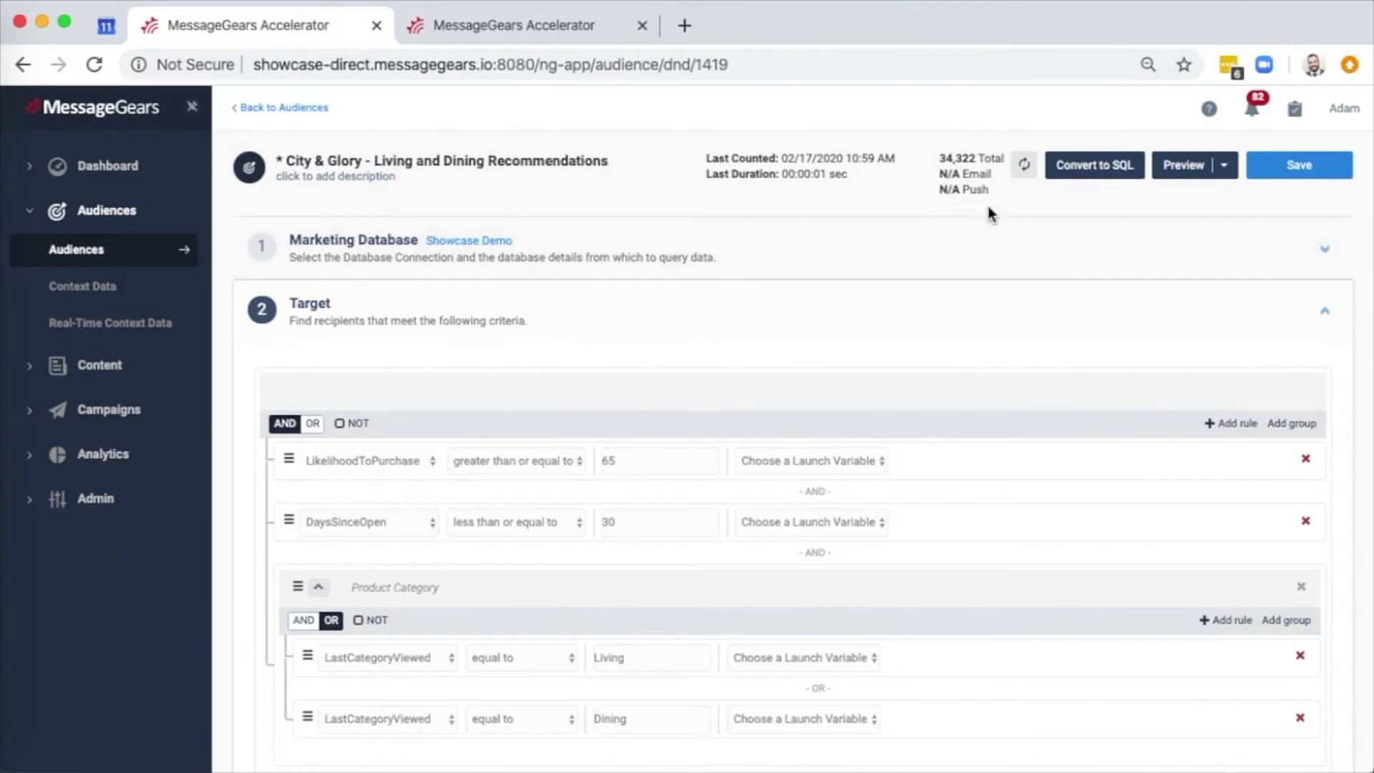
- Set the DaysSinceOpen rule to less than or equal to 60 and refresh the audience count
left_click(648, 530)
key("BackSpace")
key("BackSpace")
type("60")
left_click(1023, 165)
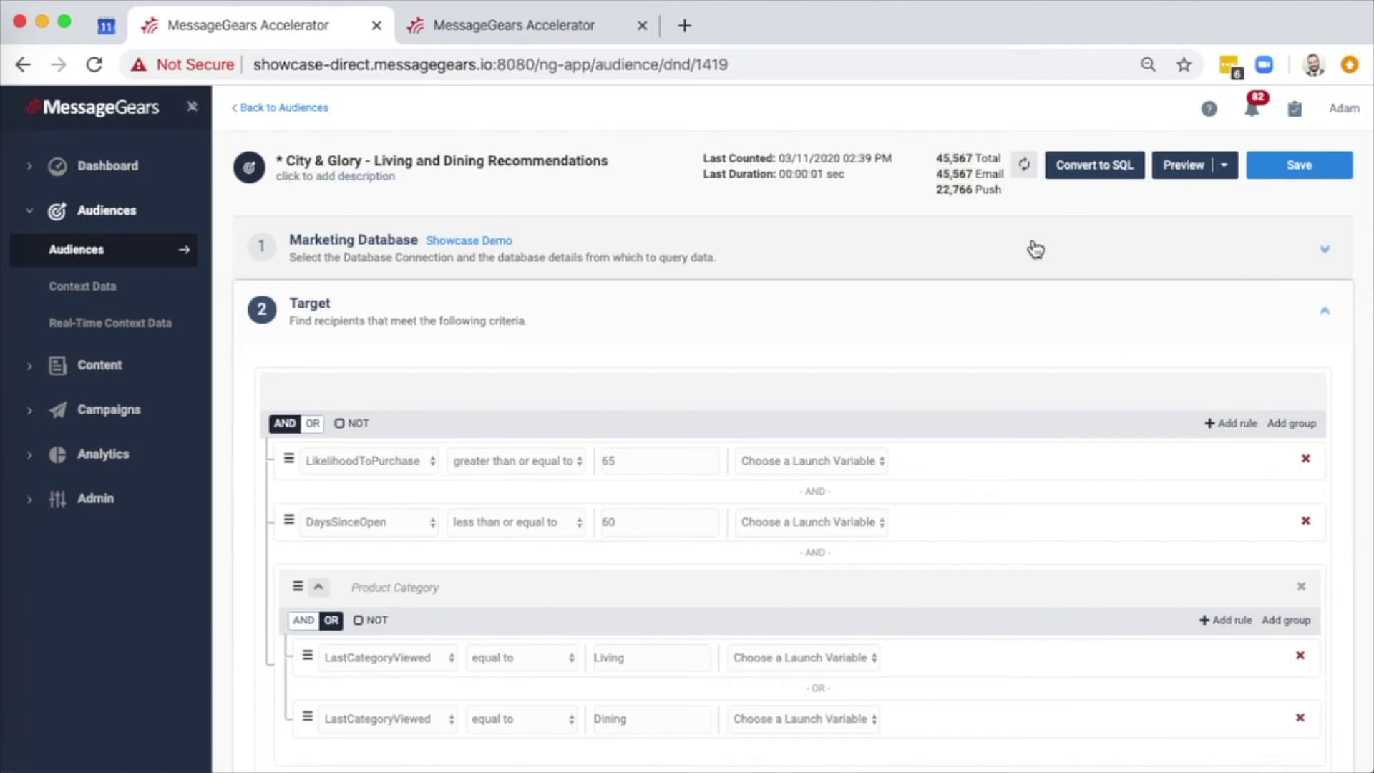
- Add a trial Locale rule above the Product Category group in the target criteria and delete it again
scroll(943, 349, "down", 2)
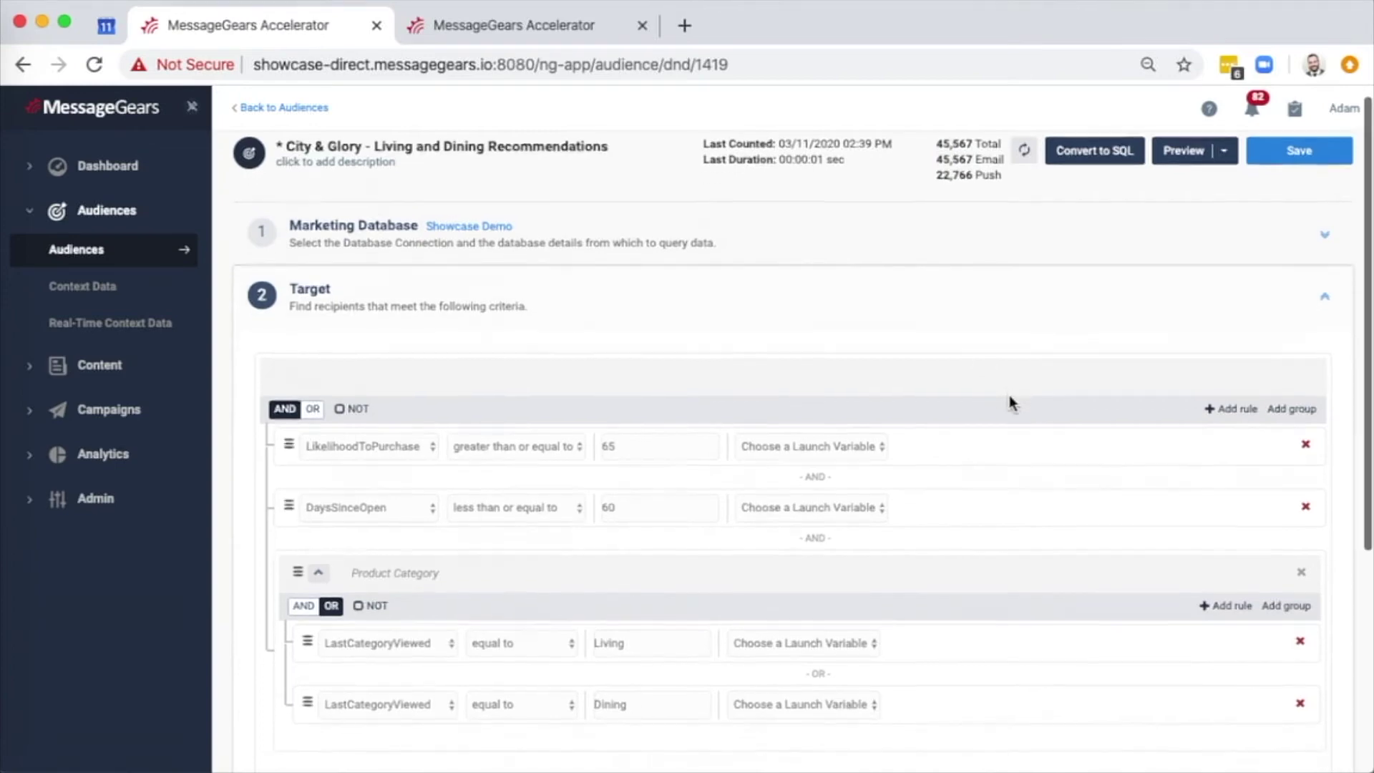
left_click(1229, 375)
scroll(1027, 386, "down", 3)
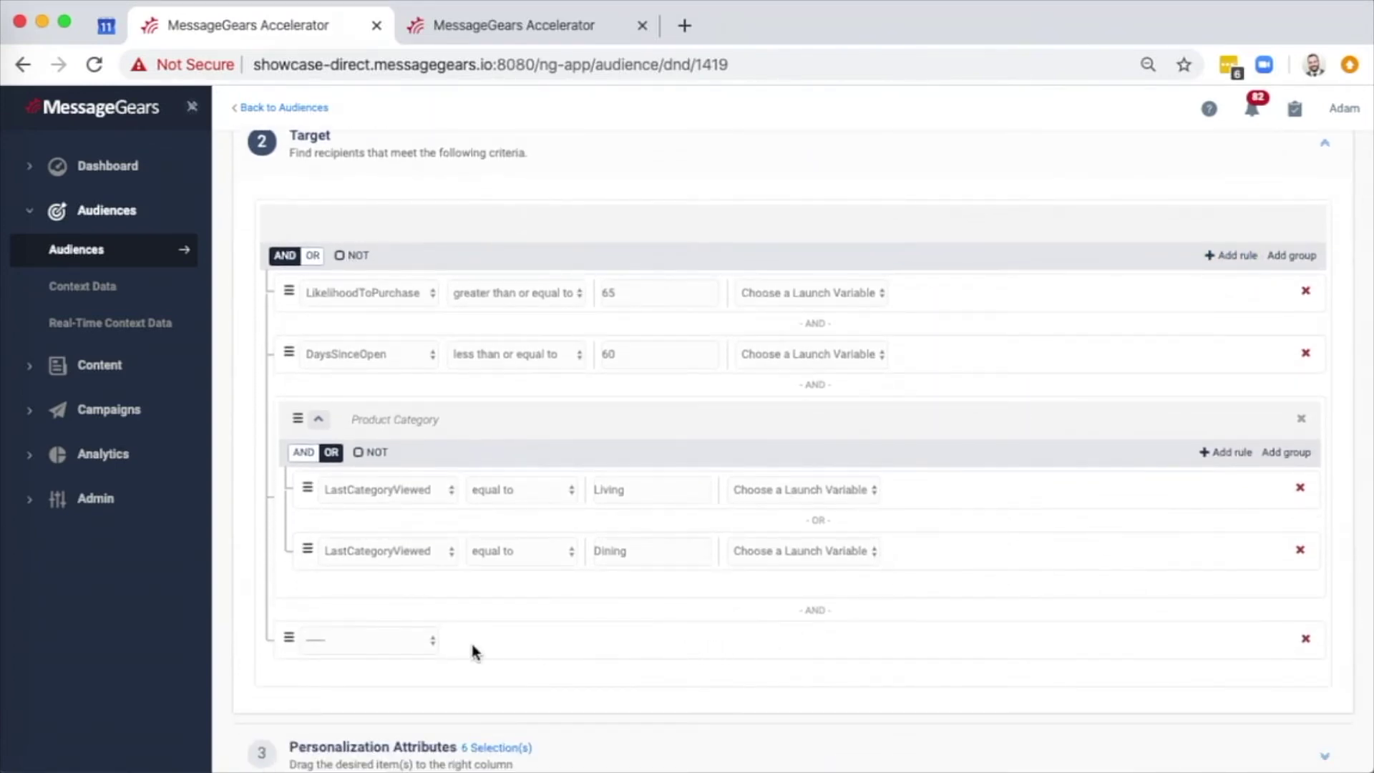
left_click(408, 646)
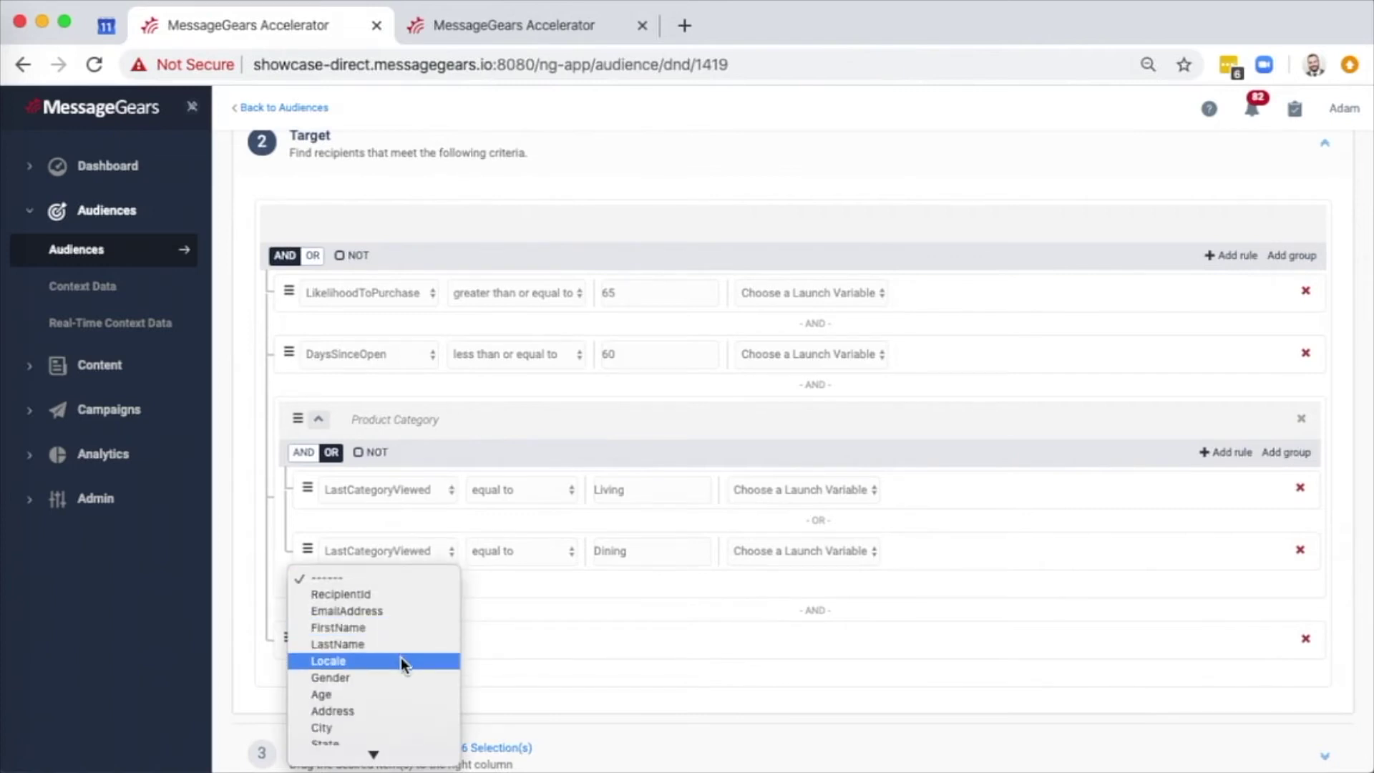
left_click(403, 662)
left_click_drag(284, 636, 288, 372)
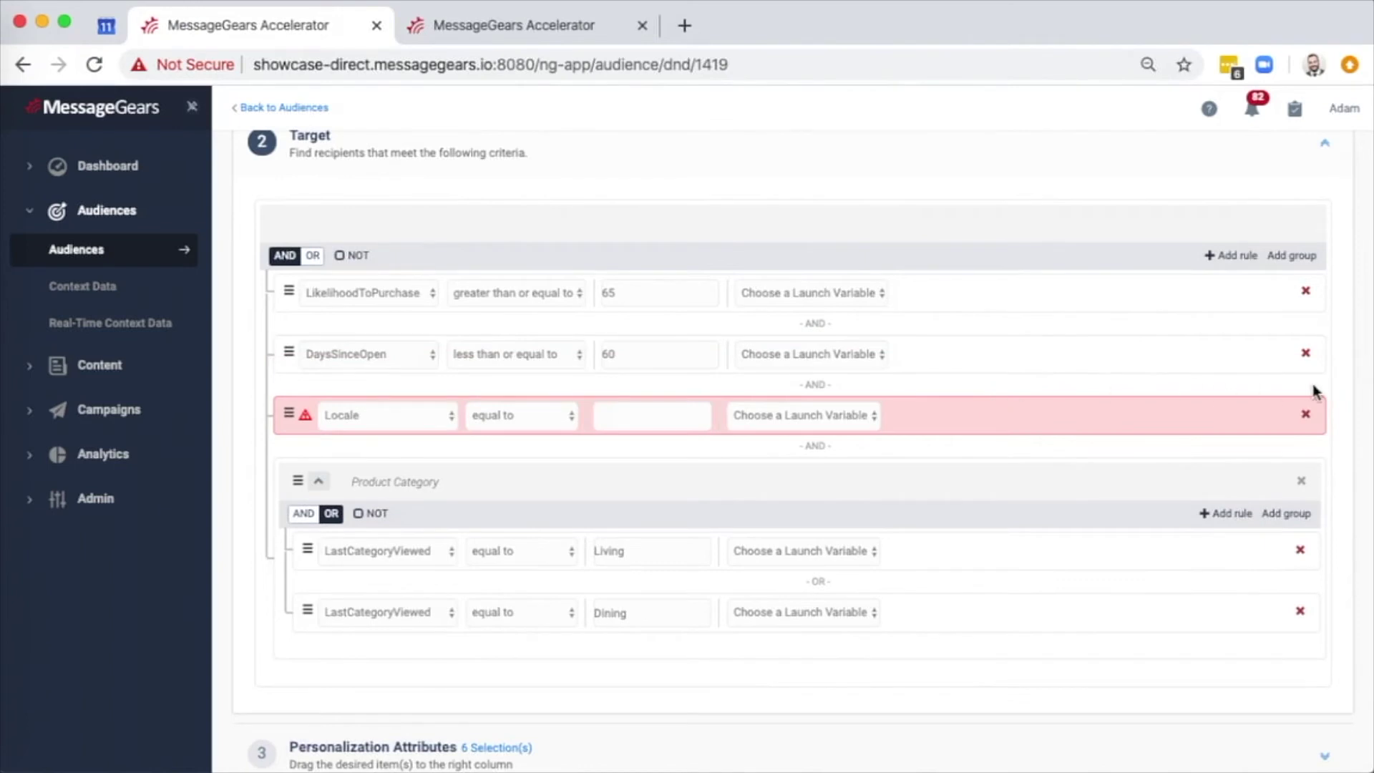
left_click(1307, 415)
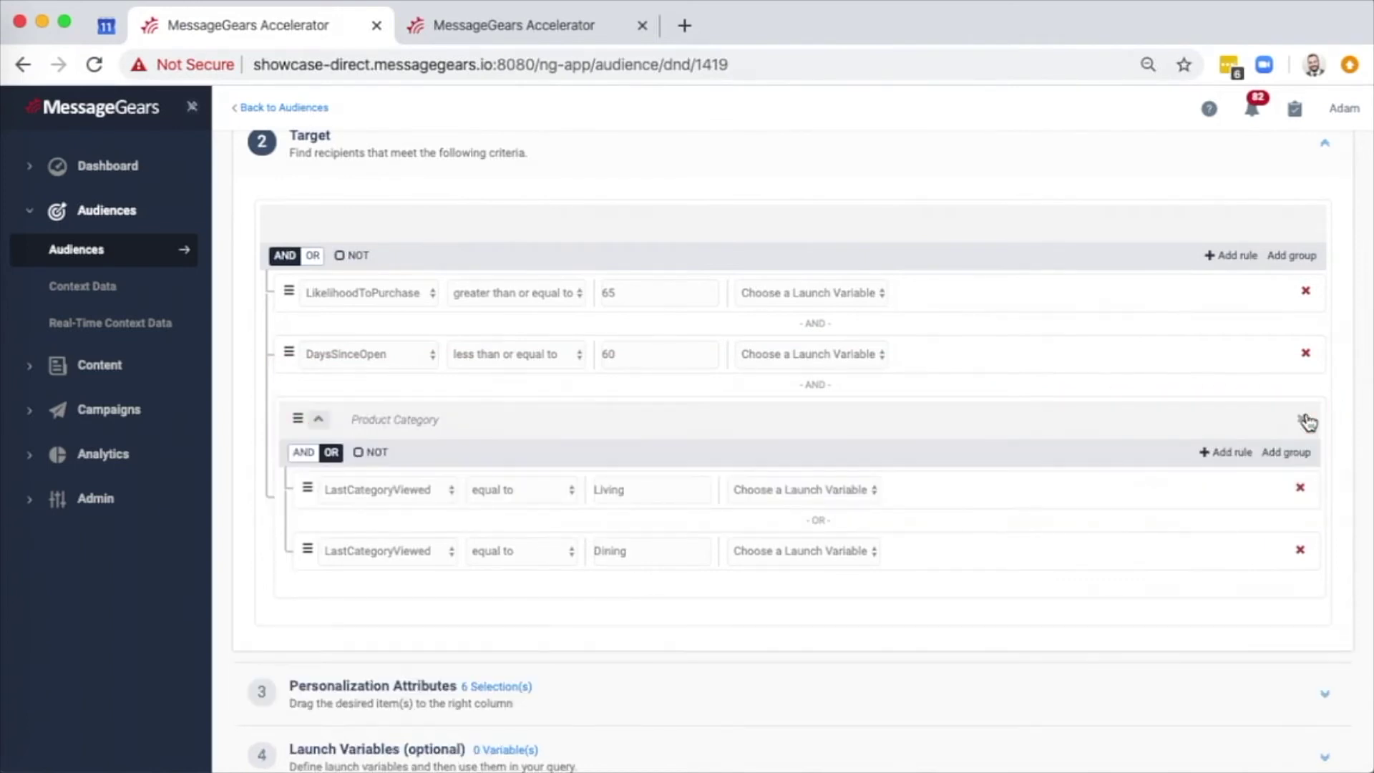
- Collapse the Target section and examine the included and unincluded attributes under Personalization Attributes
scroll(1123, 434, "up", 3)
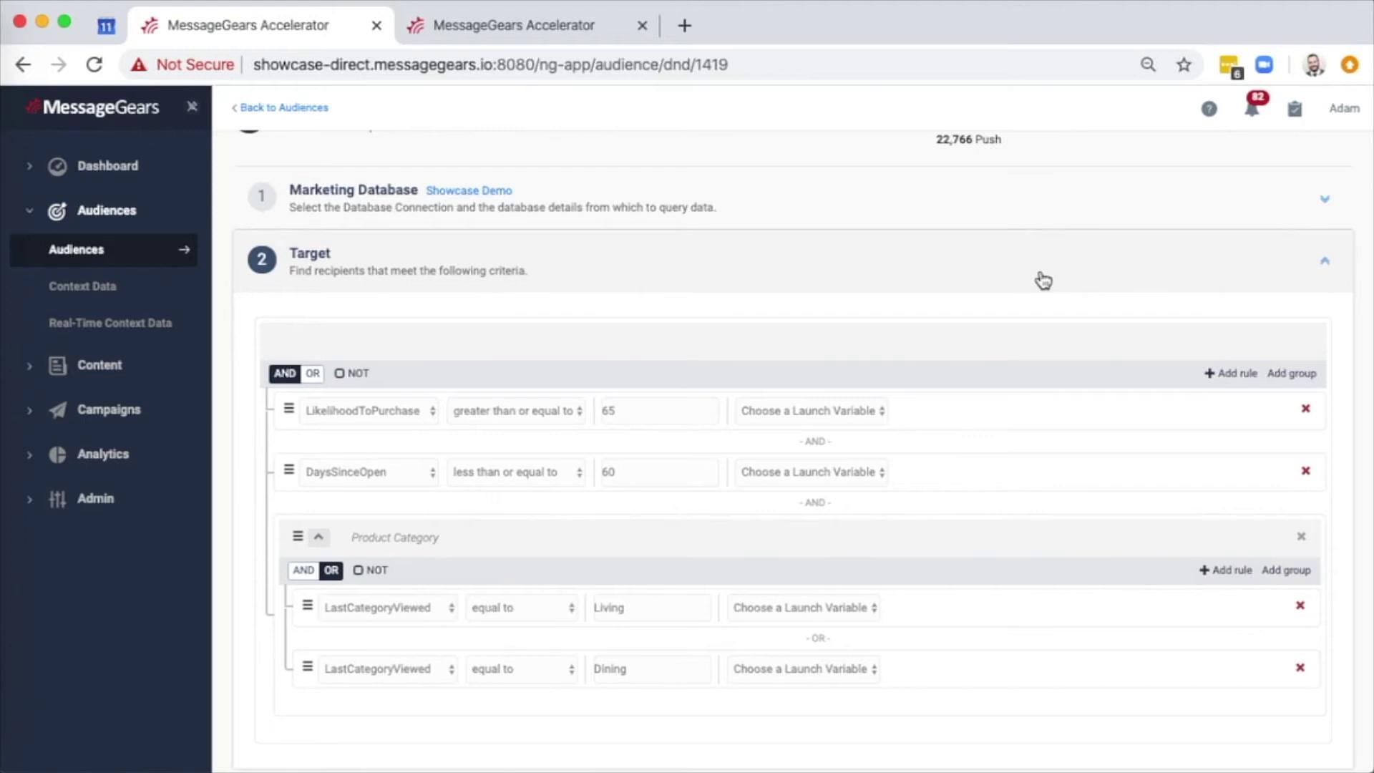
left_click(1043, 281)
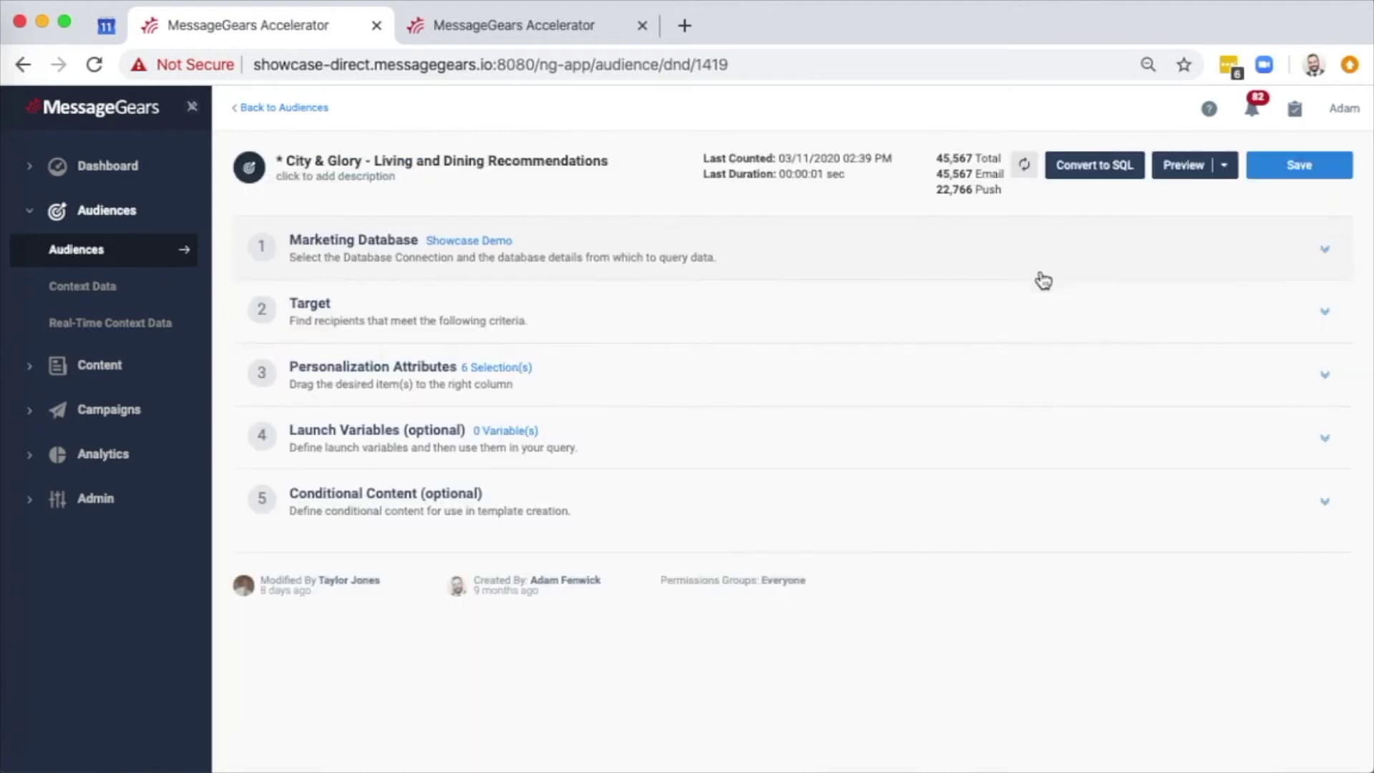
left_click(944, 388)
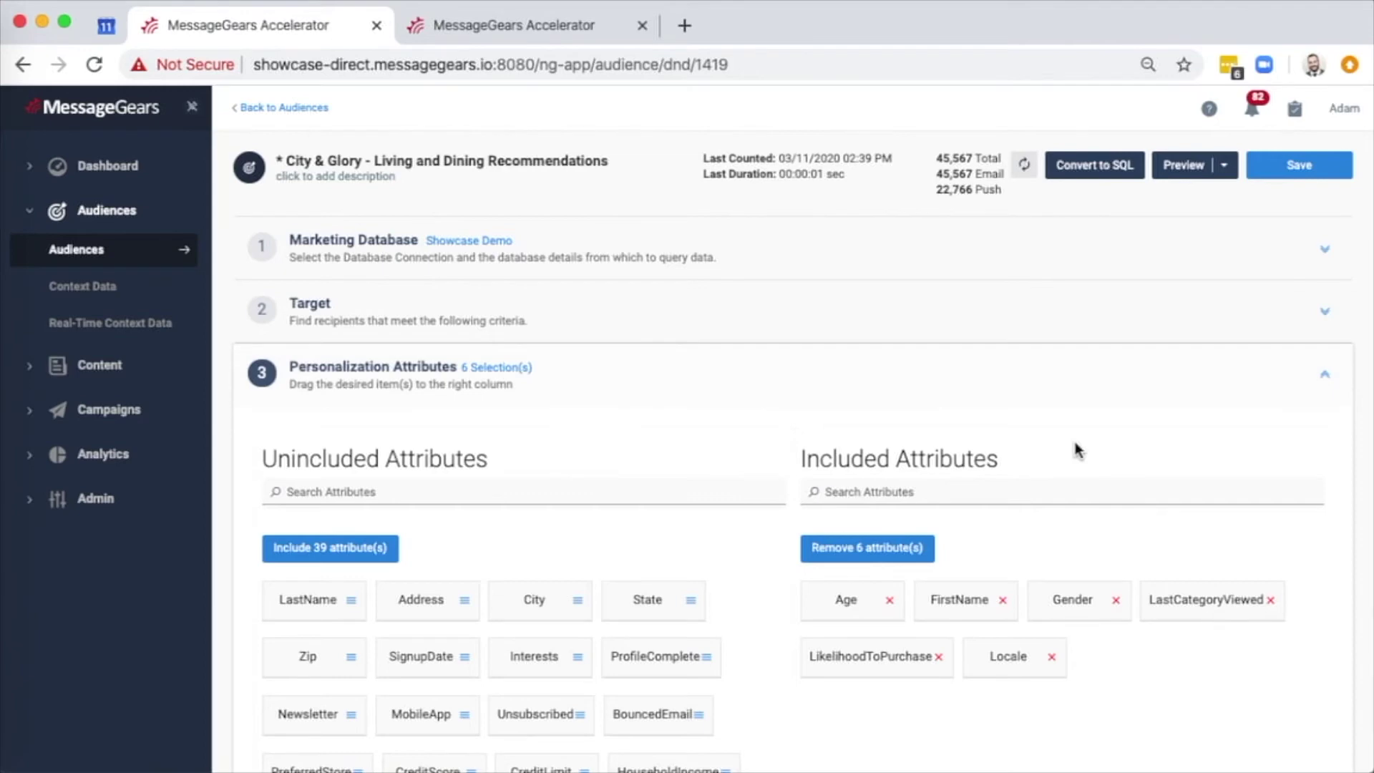
scroll(1077, 449, "down", 4)
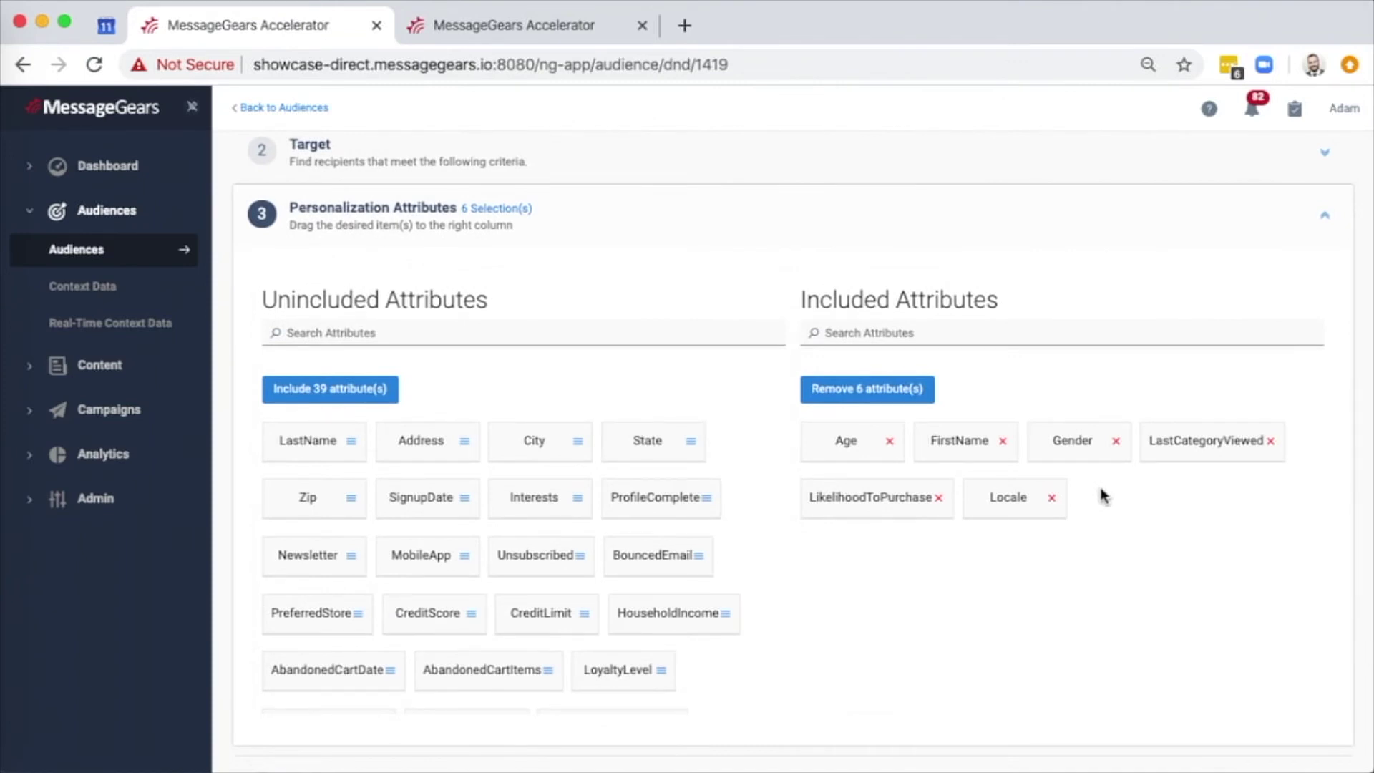
scroll(1103, 512, "up", 4)
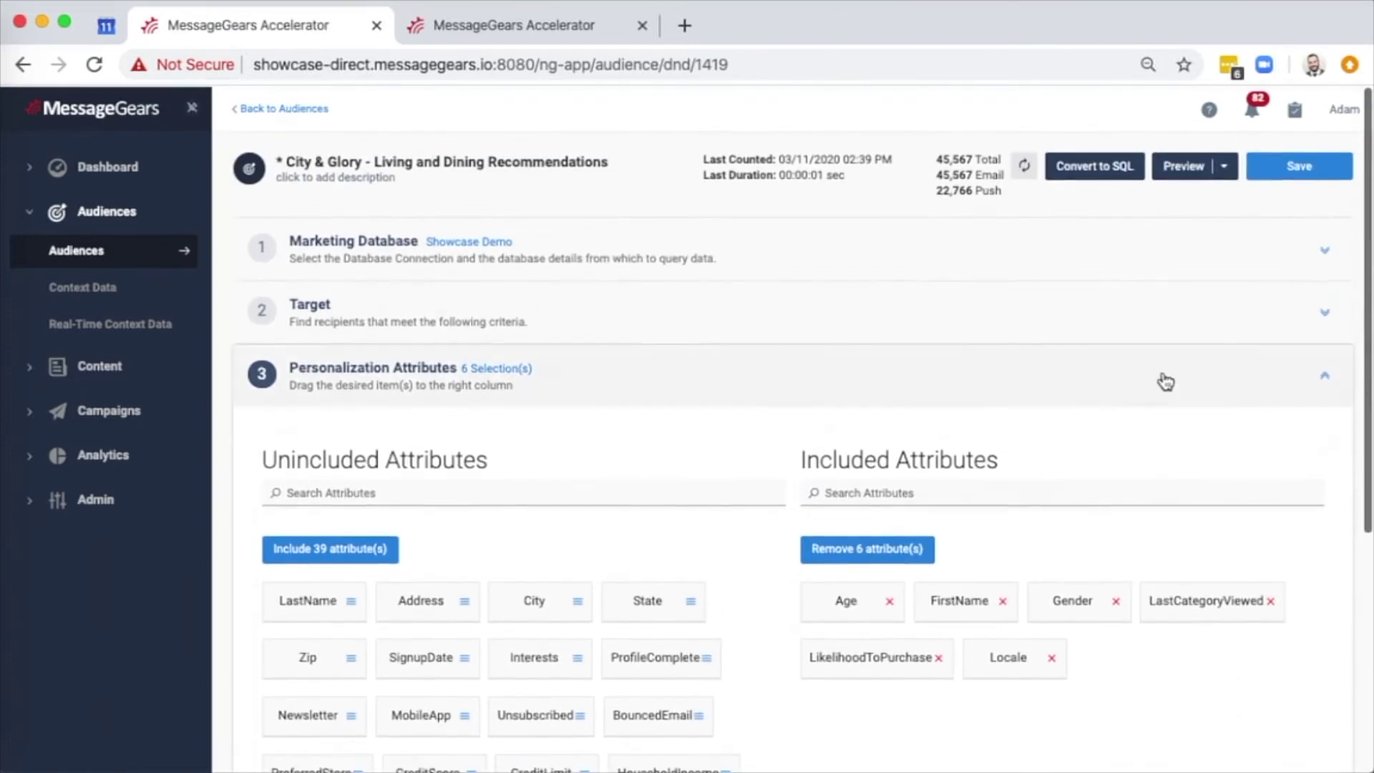
- Preview the audience records, examine the personalization columns through Locale, and close the preview
left_click(1222, 167)
left_click(1188, 198)
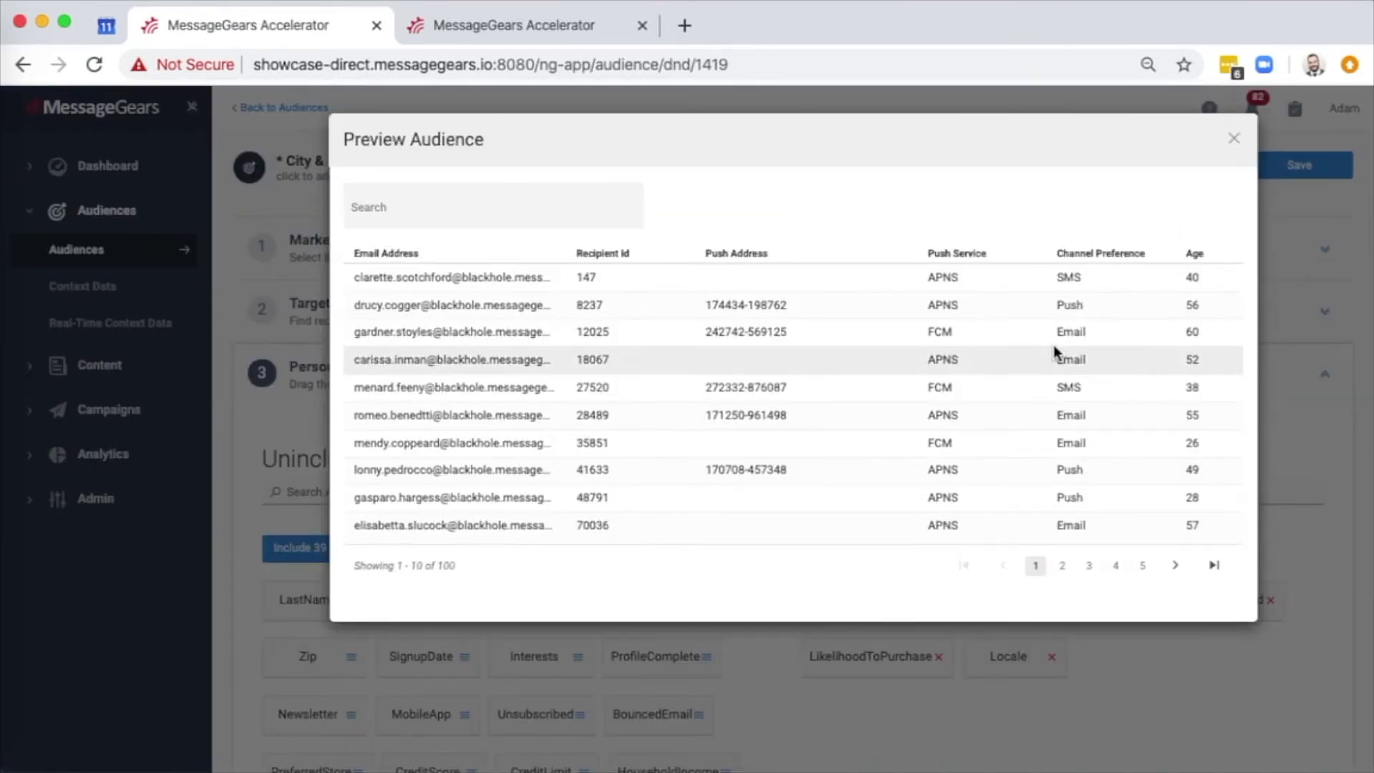
scroll(1055, 353, "right", 5)
scroll(1054, 352, "right", 5)
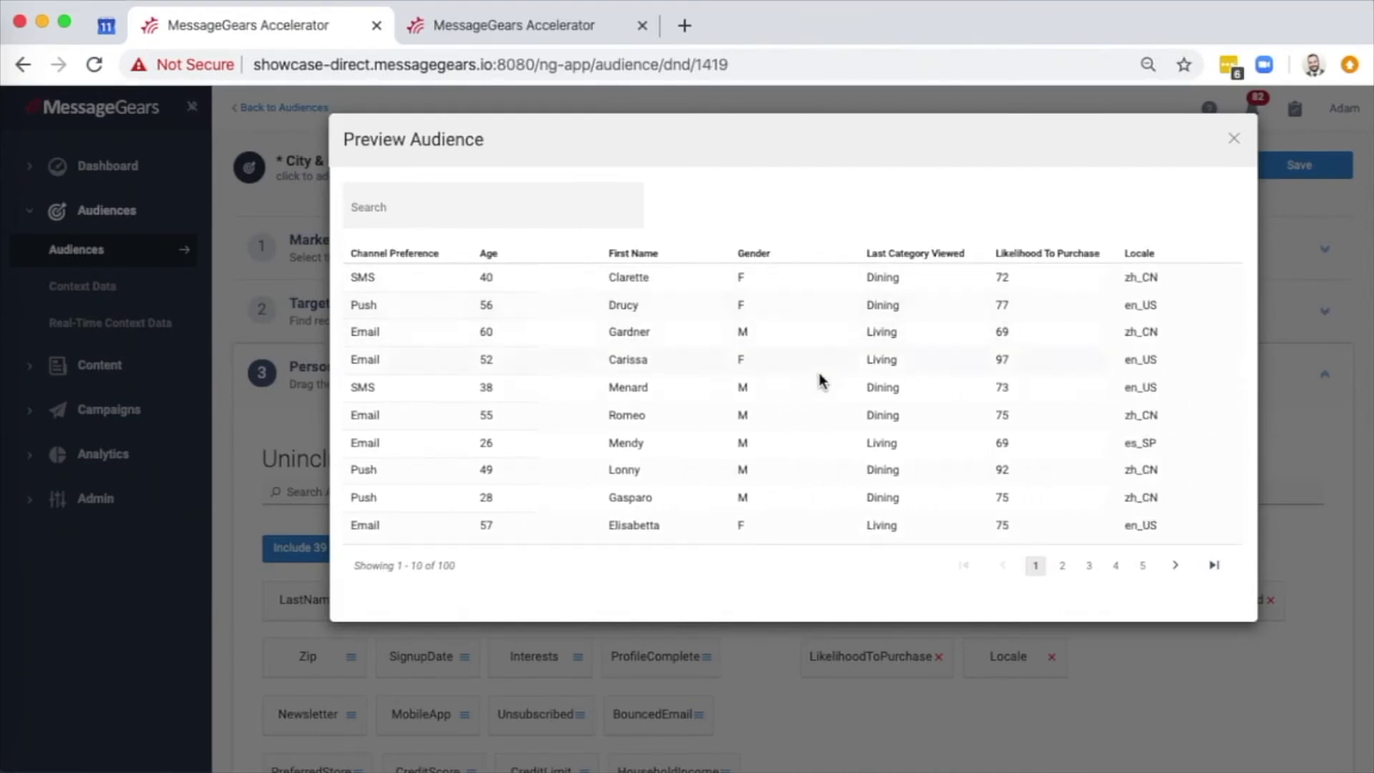
left_click(1233, 138)
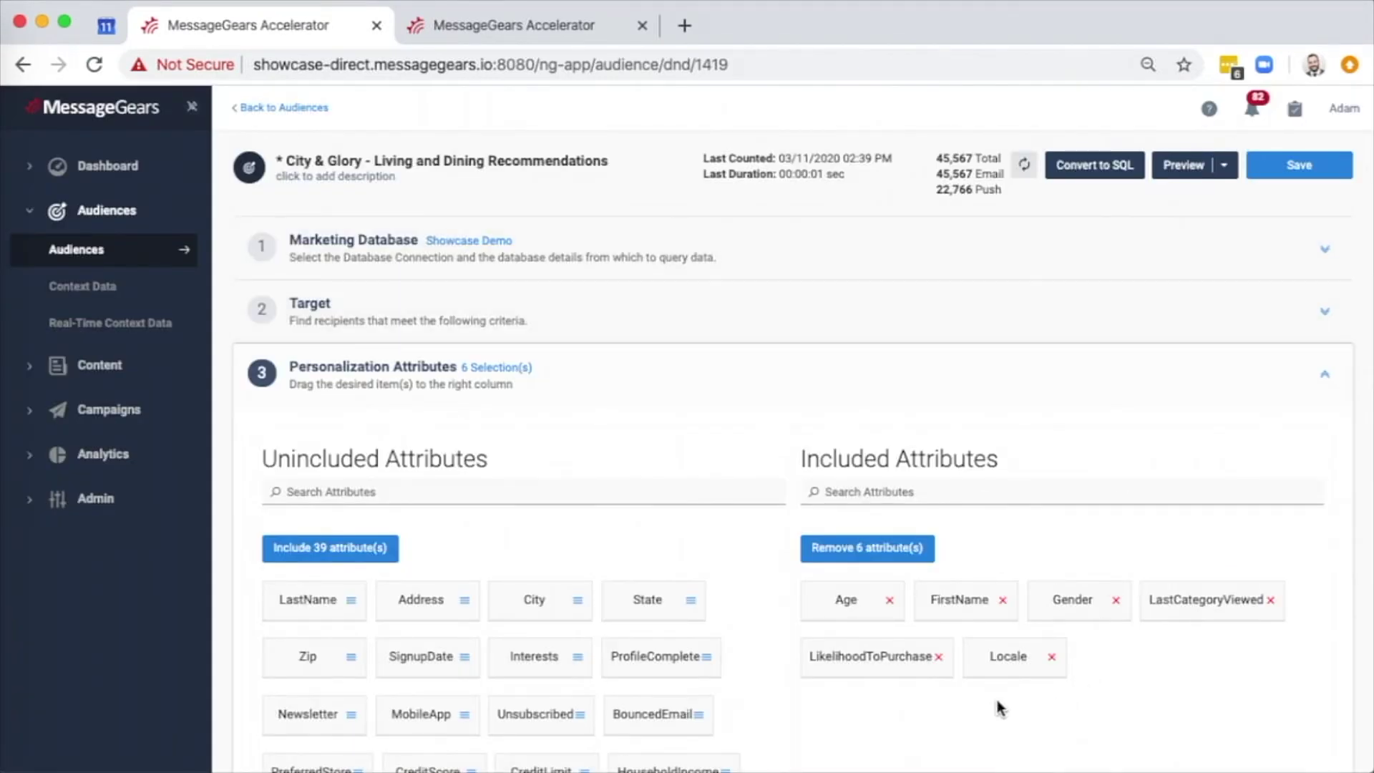
- Remove Age, LastCategoryViewed, LikelihoodToPurchase, Gender and Locale from the included attributes and include Interests
left_click(888, 600)
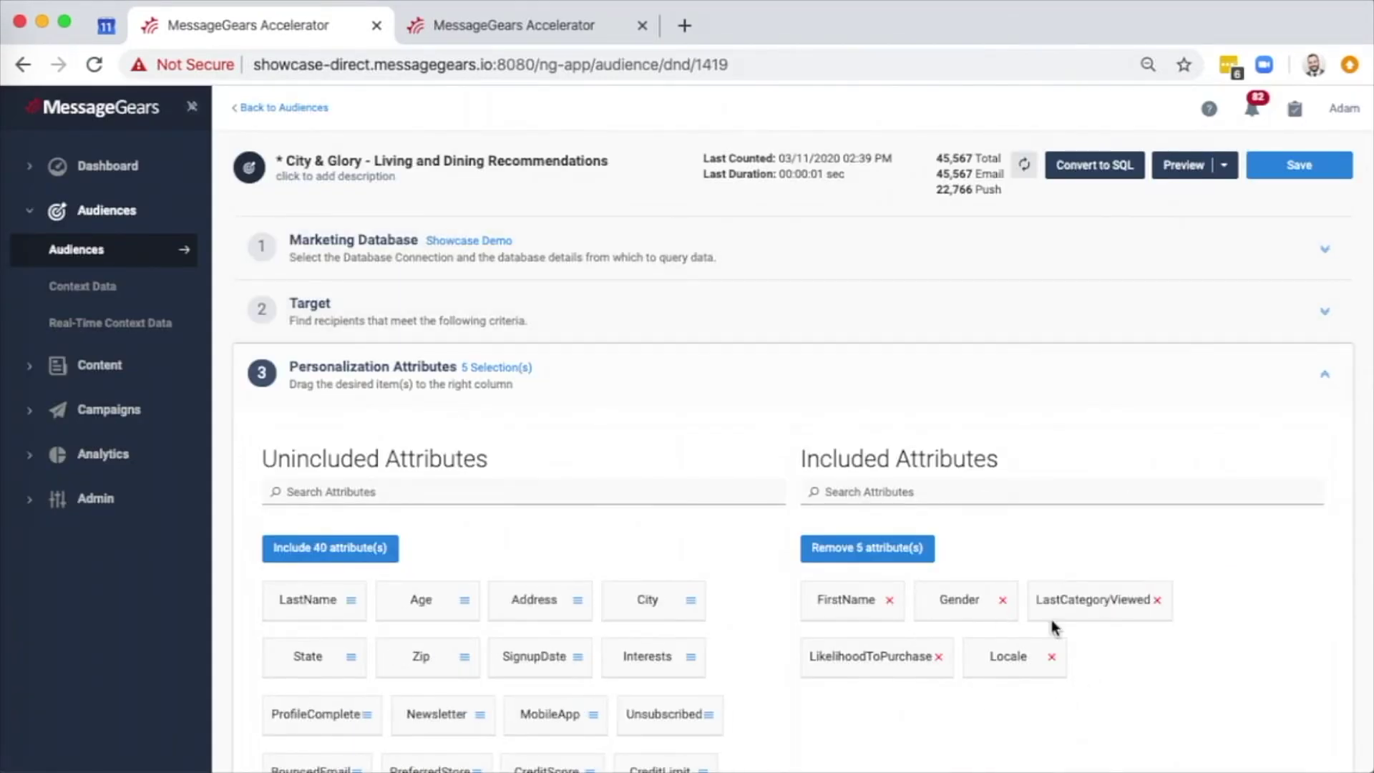
left_click(1160, 605)
left_click(1161, 606)
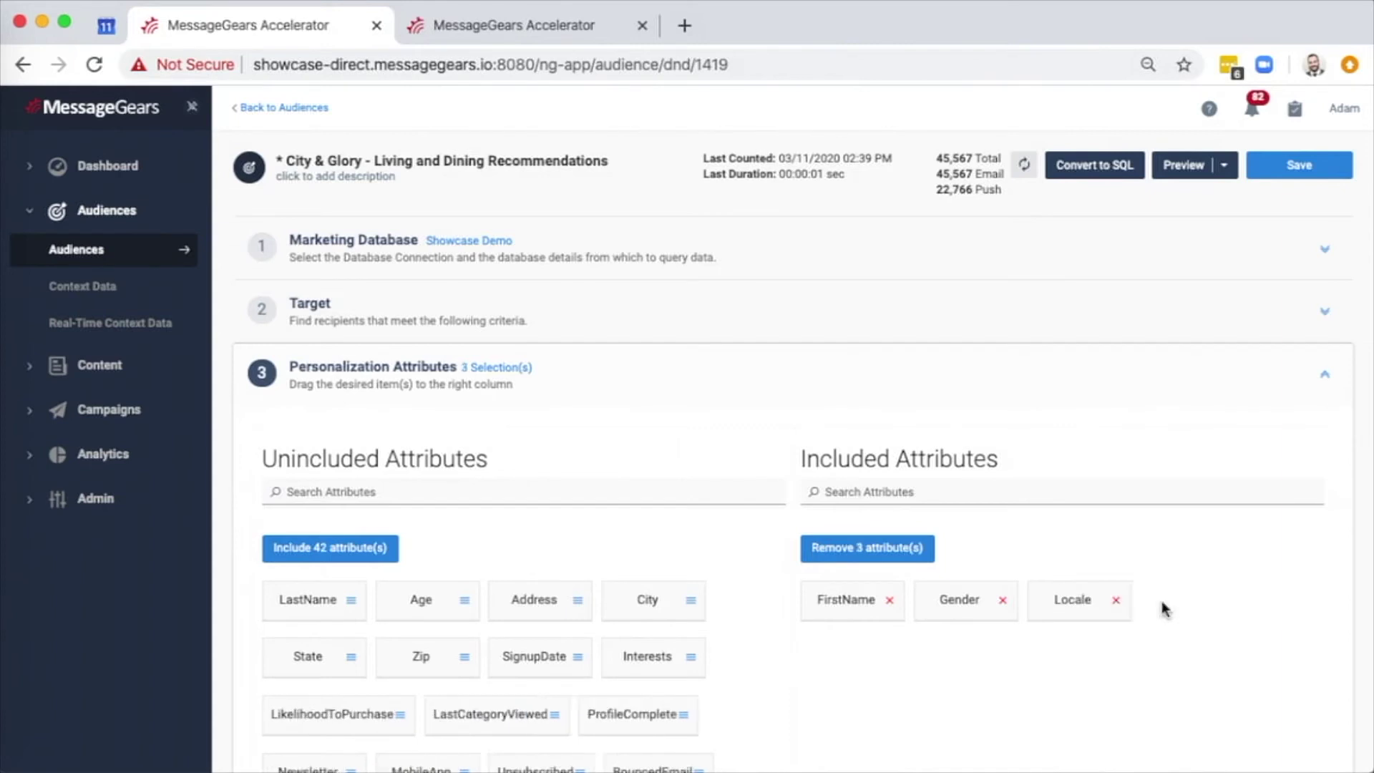
left_click(1002, 600)
left_click(1002, 601)
scroll(764, 661, "down", 1)
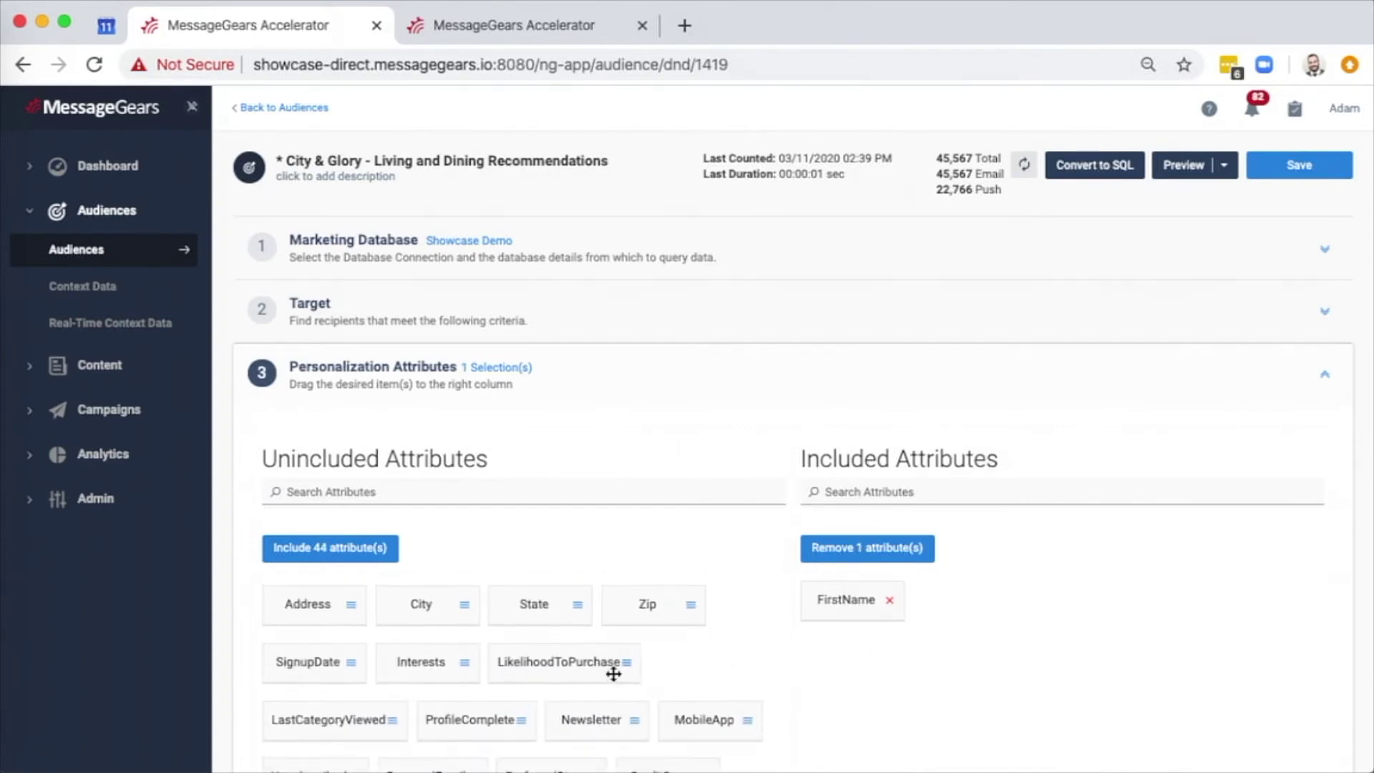
left_click_drag(469, 660, 844, 657)
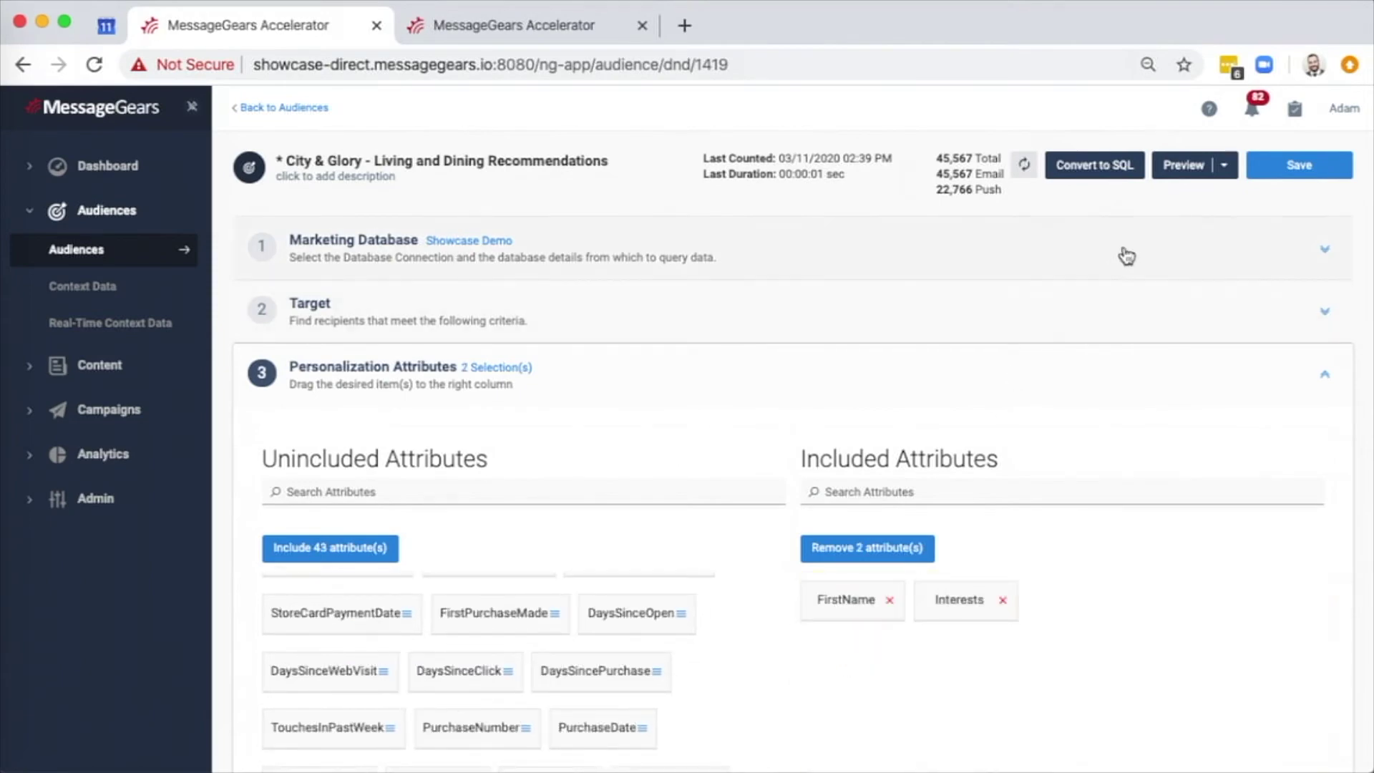
- Preview the audience records with the revised attributes, examine the First Name and Interests columns, and close the preview
left_click(1190, 165)
left_click(1190, 198)
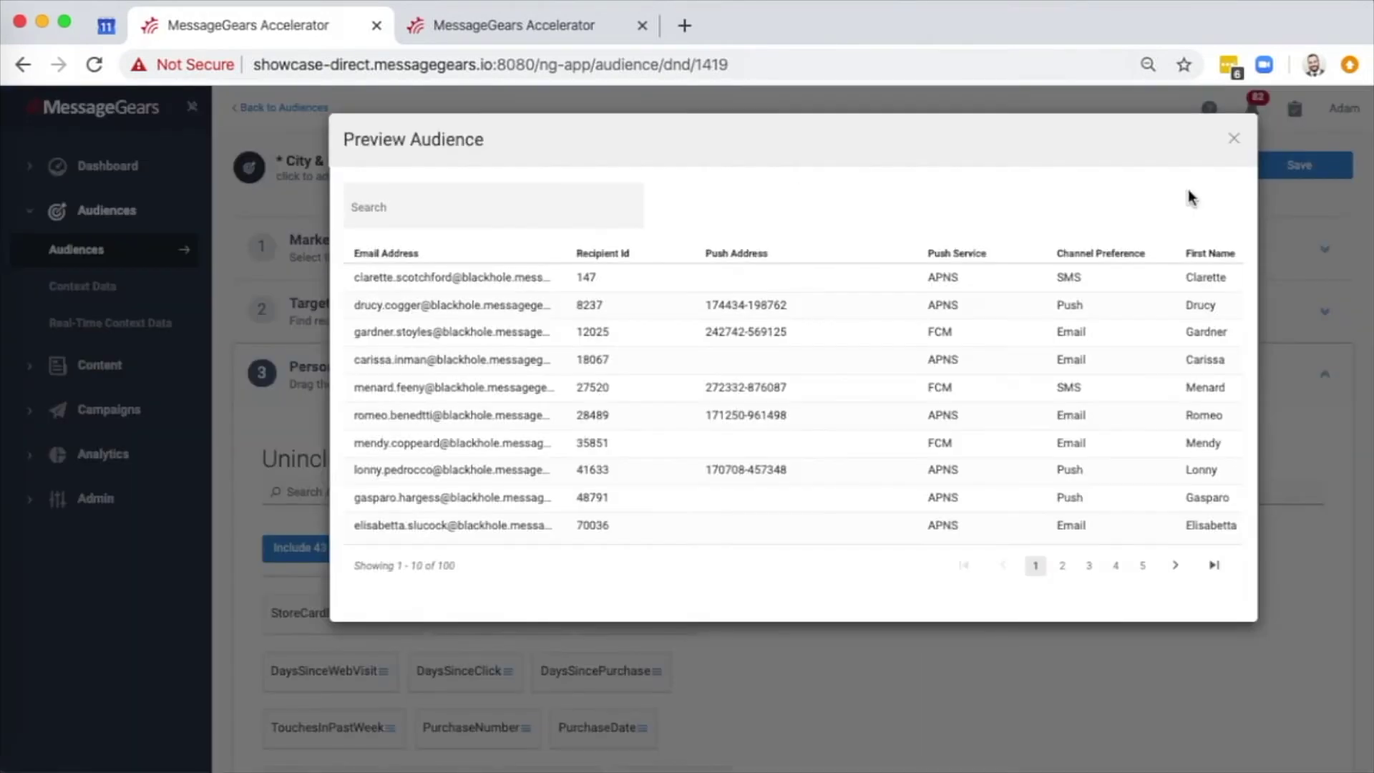
scroll(1084, 406, "right", 2)
scroll(1084, 406, "right", 2)
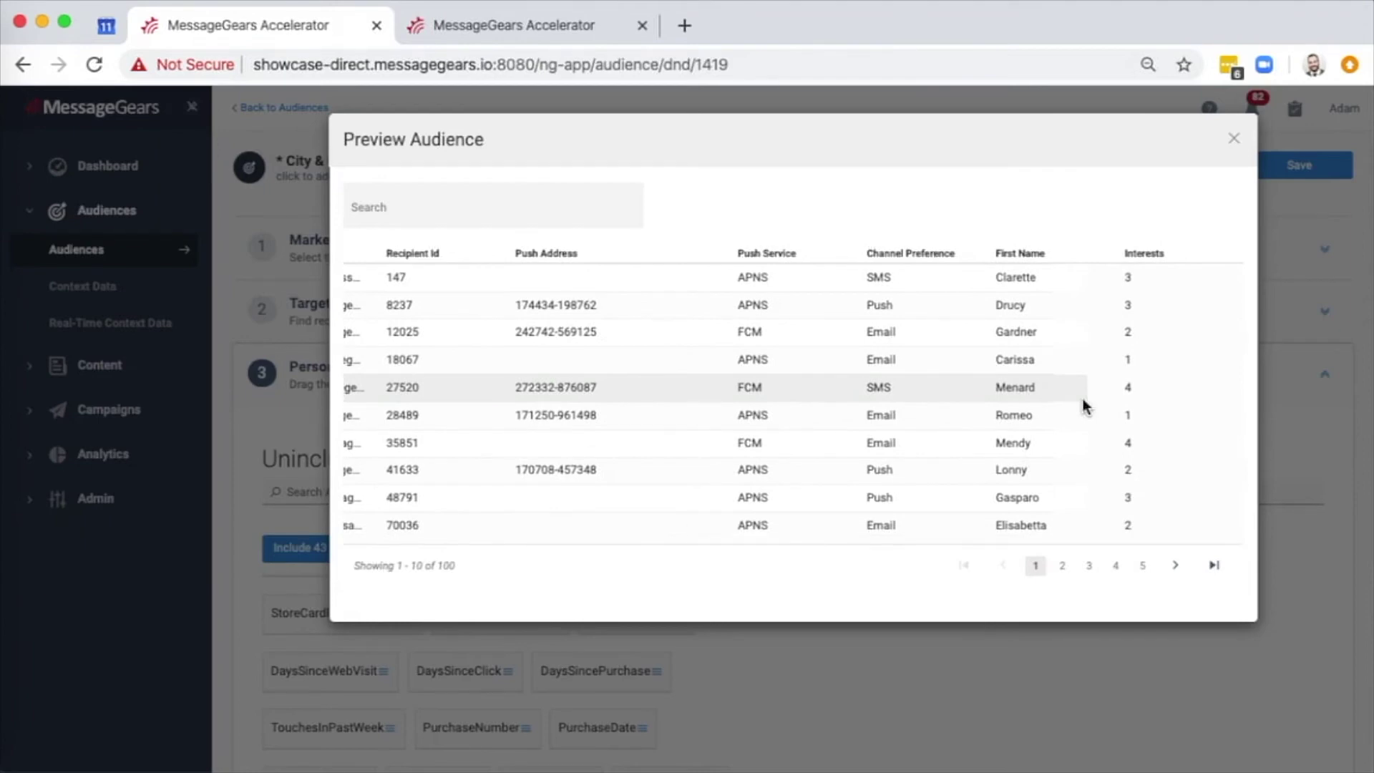
left_click(1234, 141)
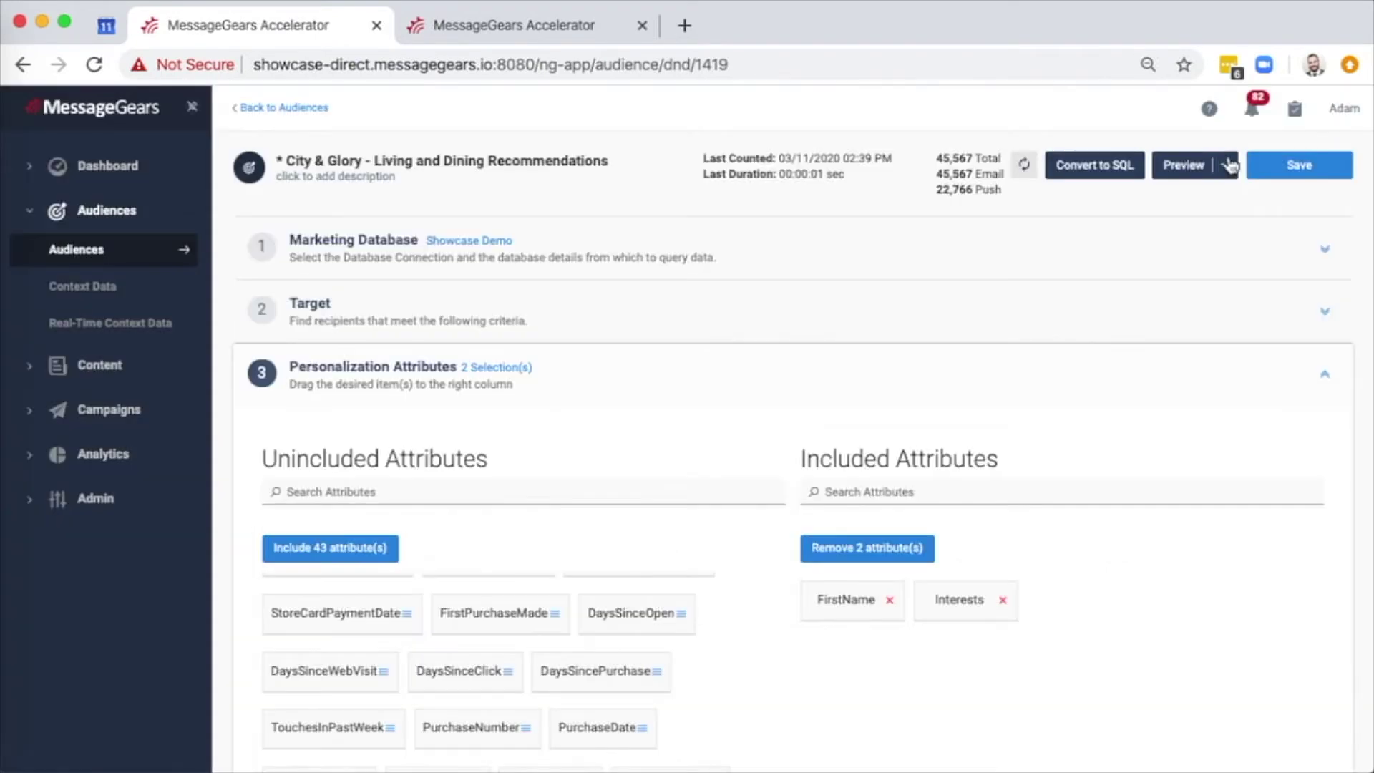
- Preview the SQL generated for the Living and Dining Recommendations audience and close the preview
left_click(1226, 168)
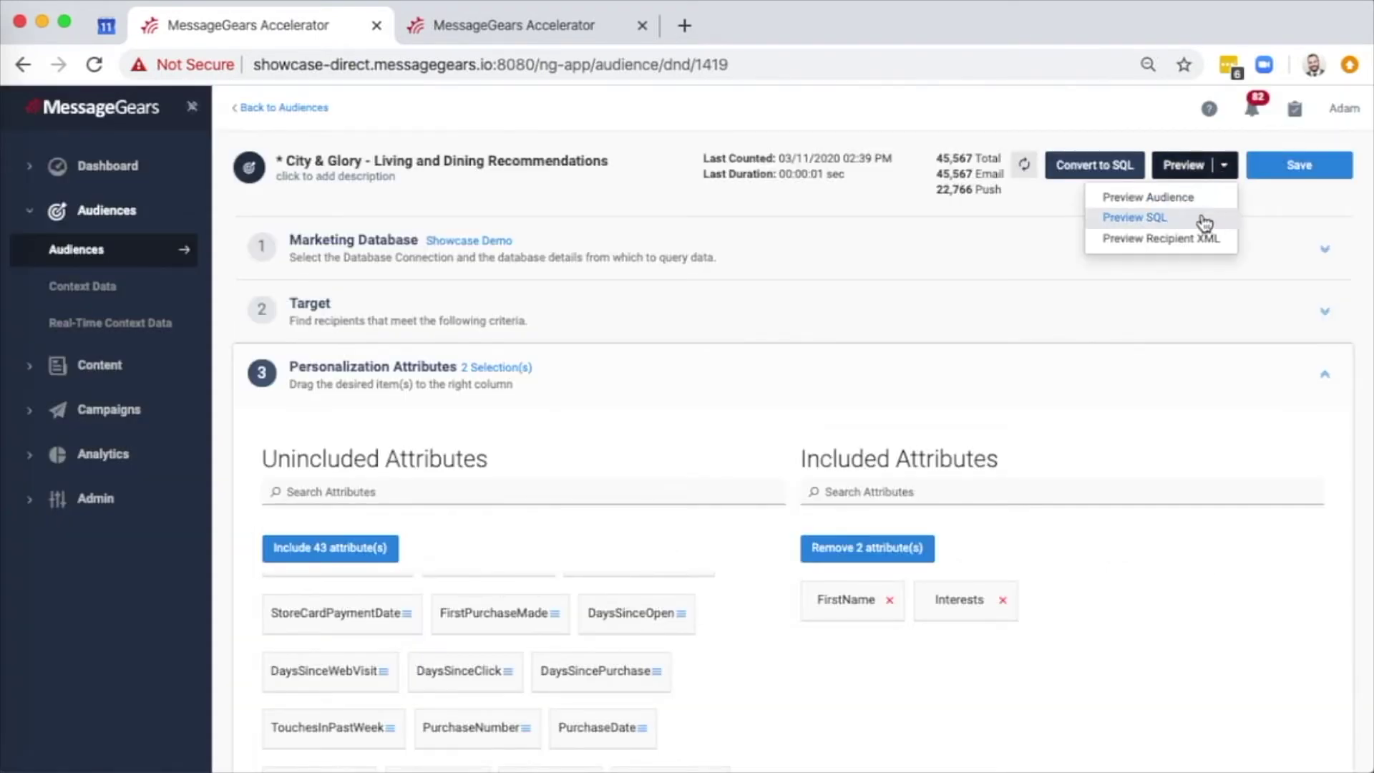
left_click(1204, 217)
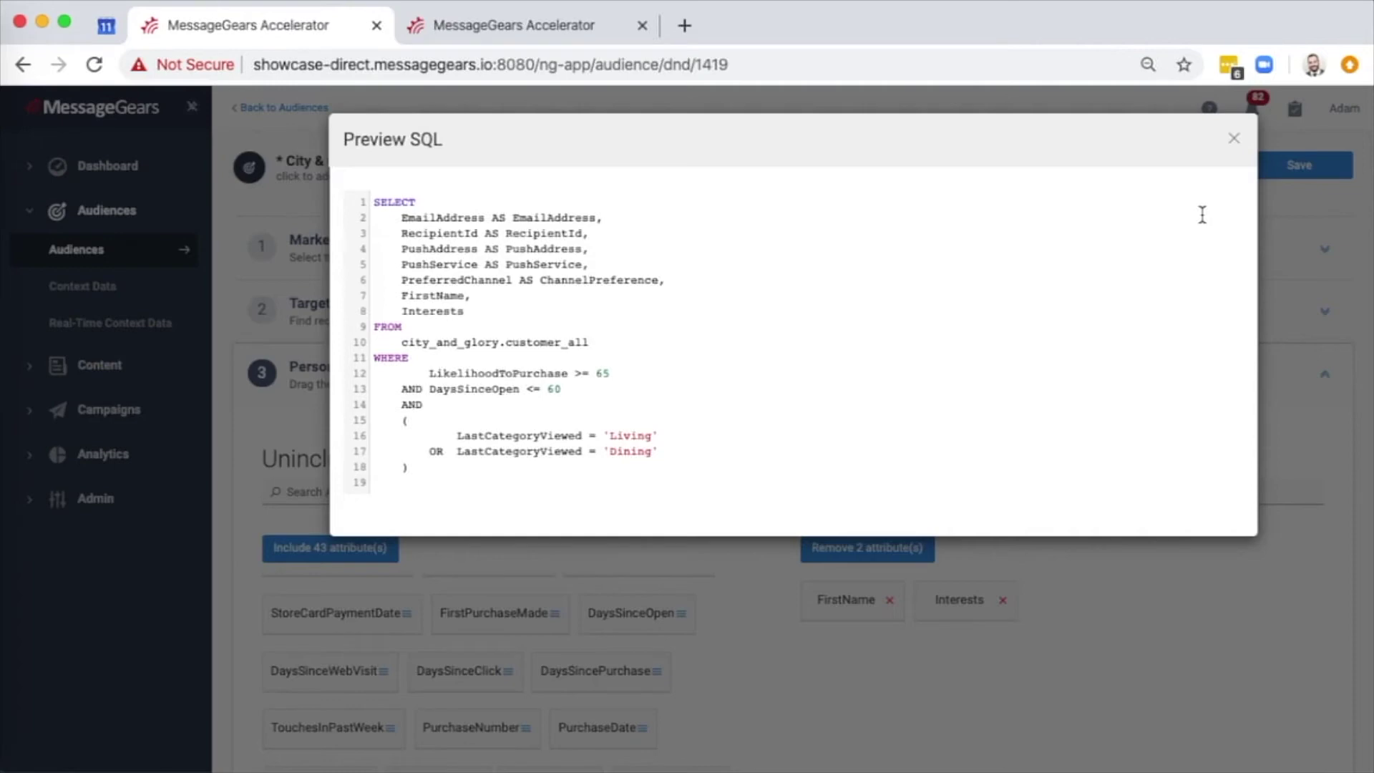
left_click(1233, 139)
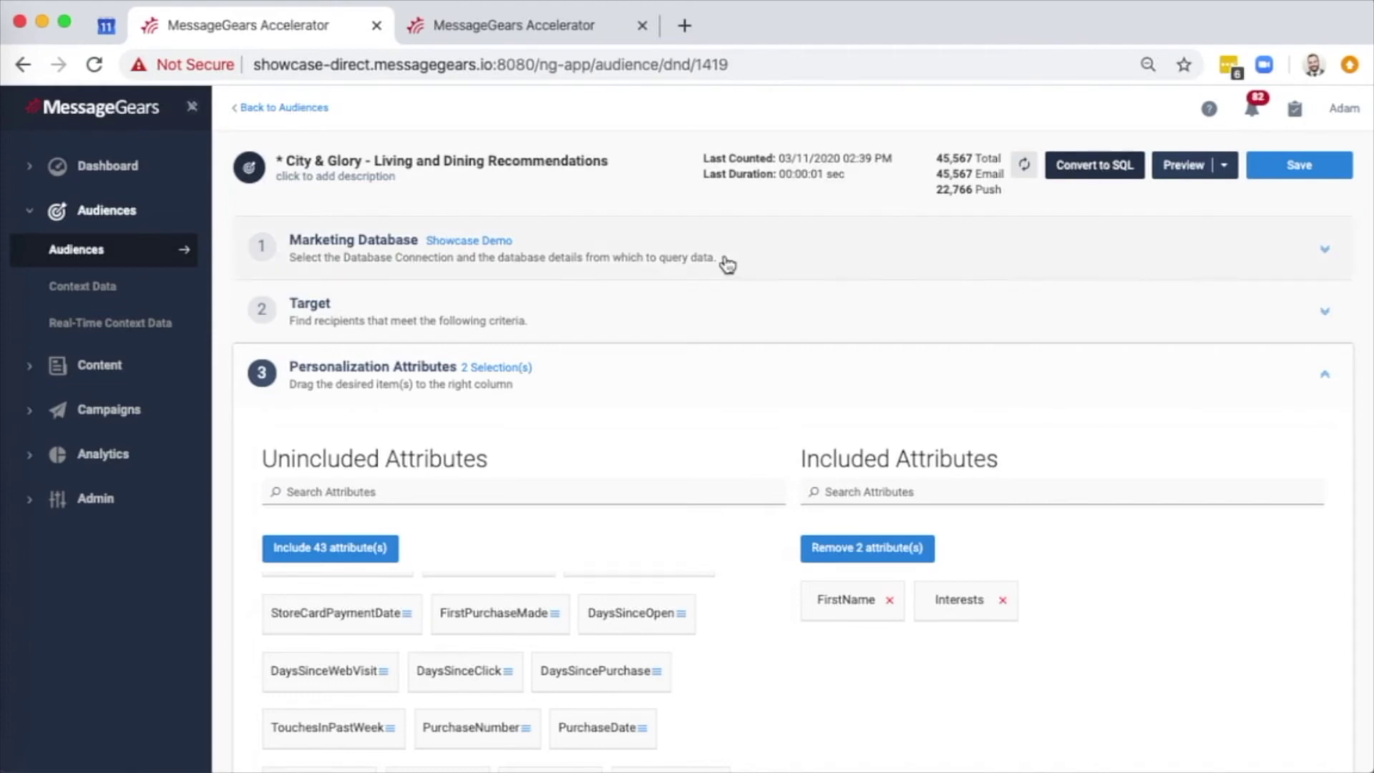
- Leave the audience without saving, open "* City & Glory - Welcome Audience (FreeMarker)" and read through its SQL query
left_click(89, 249)
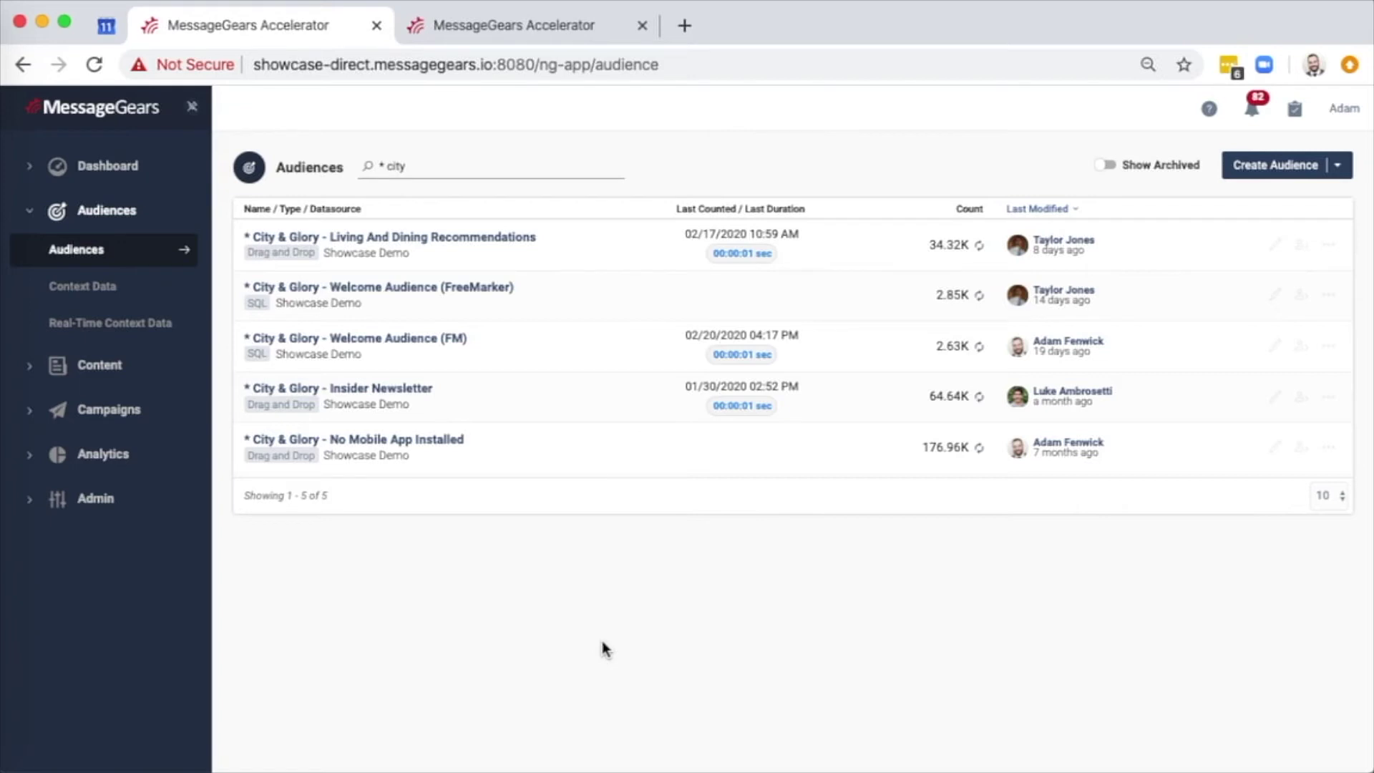
left_click(423, 286)
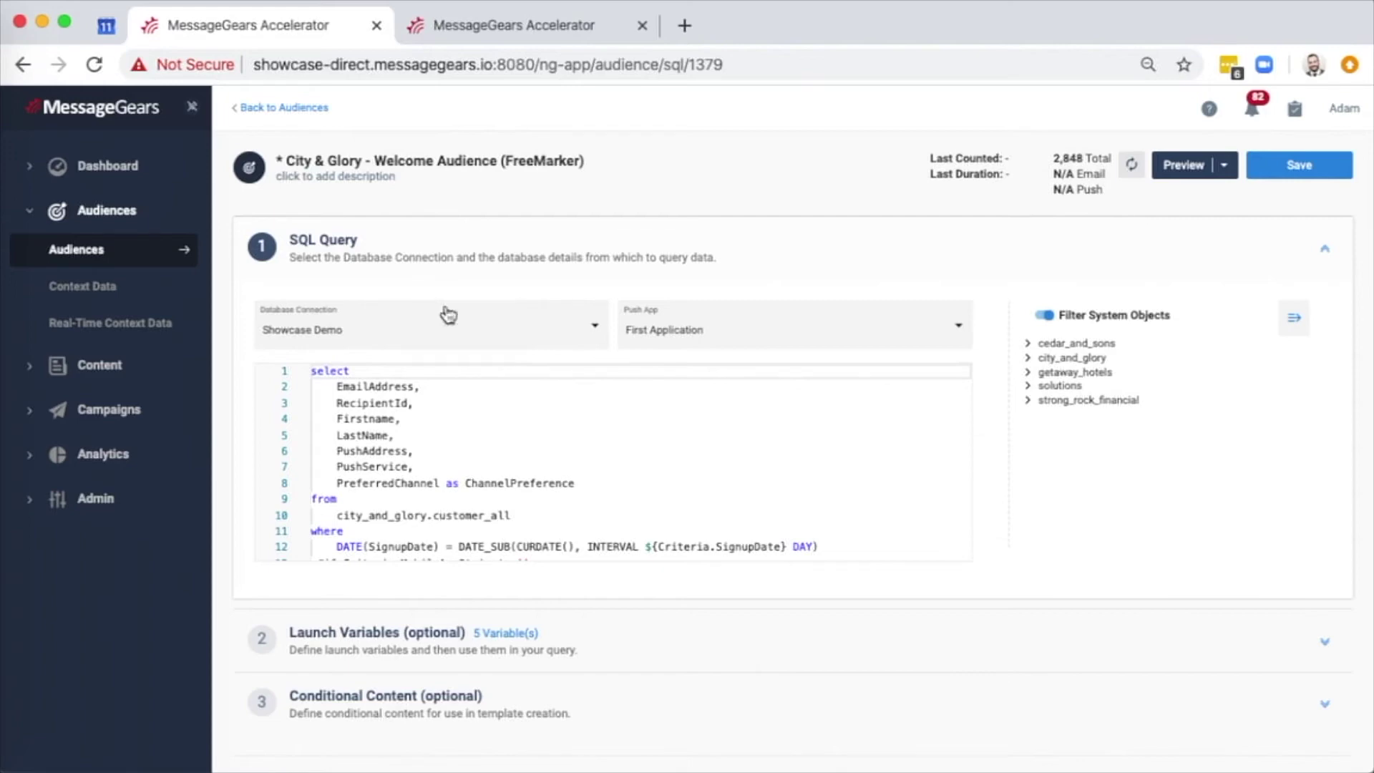
scroll(540, 397, "down", 2)
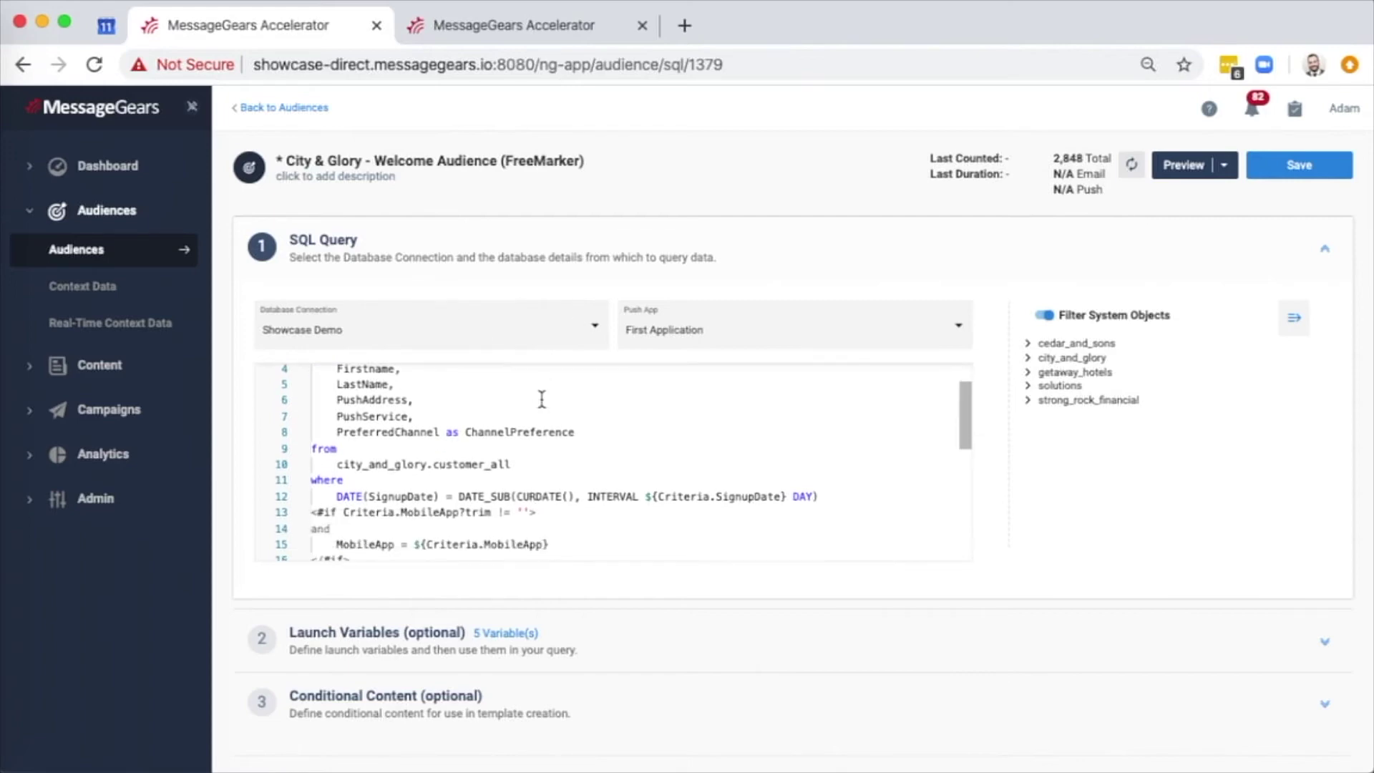
scroll(541, 399, "down", 4)
scroll(542, 397, "down", 4)
scroll(541, 398, "up", 4)
scroll(541, 398, "up", 4)
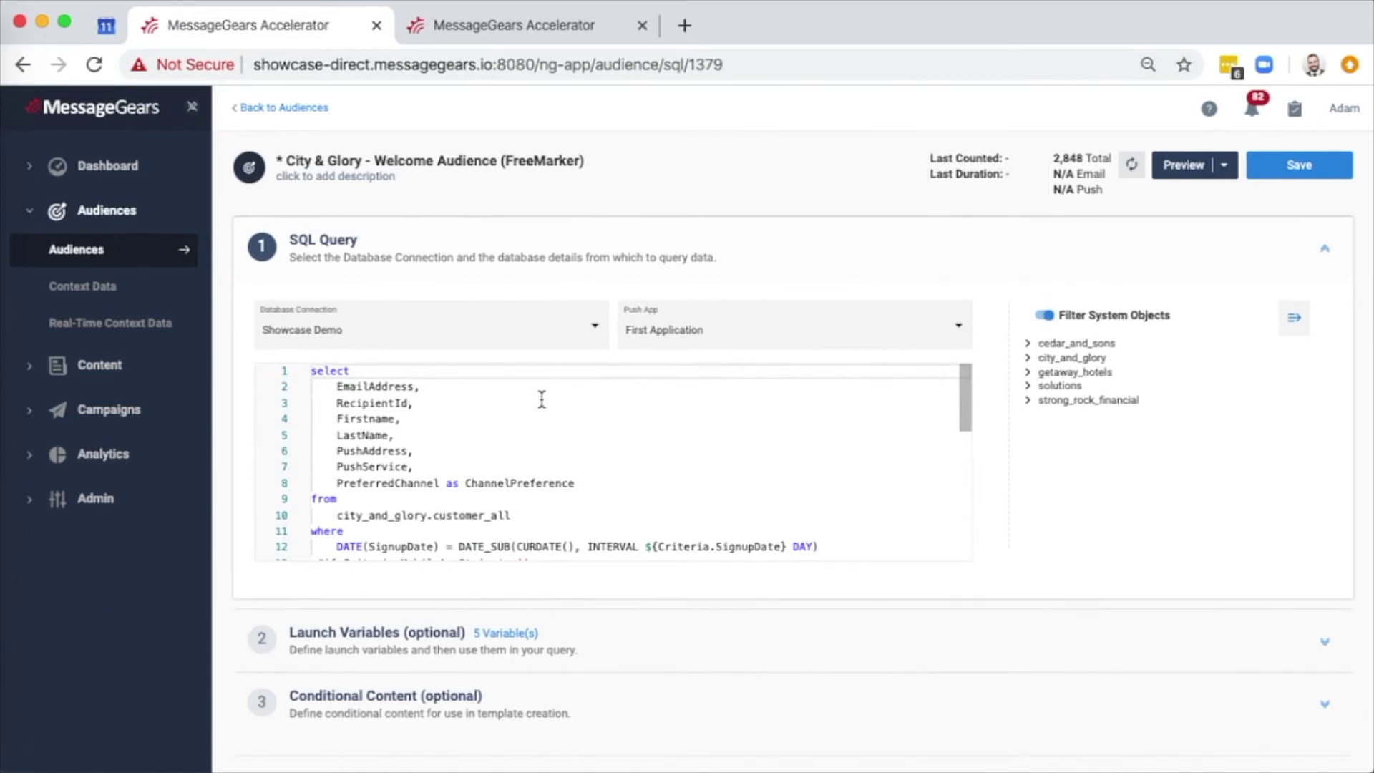
- Expand the Launch Variables of the FreeMarker welcome audience and examine their labels, defaults and help text
left_click(707, 649)
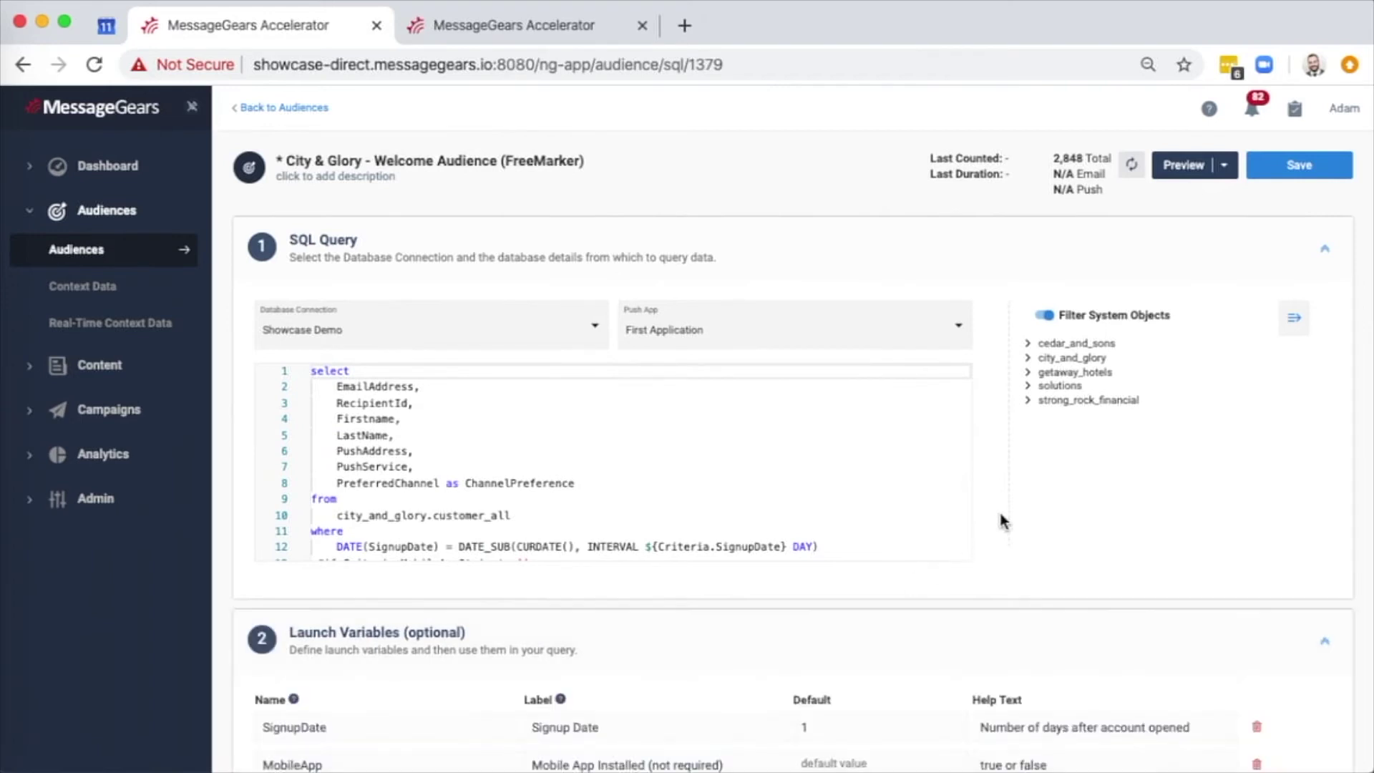
scroll(1000, 519, "down", 2)
scroll(1000, 514, "down", 3)
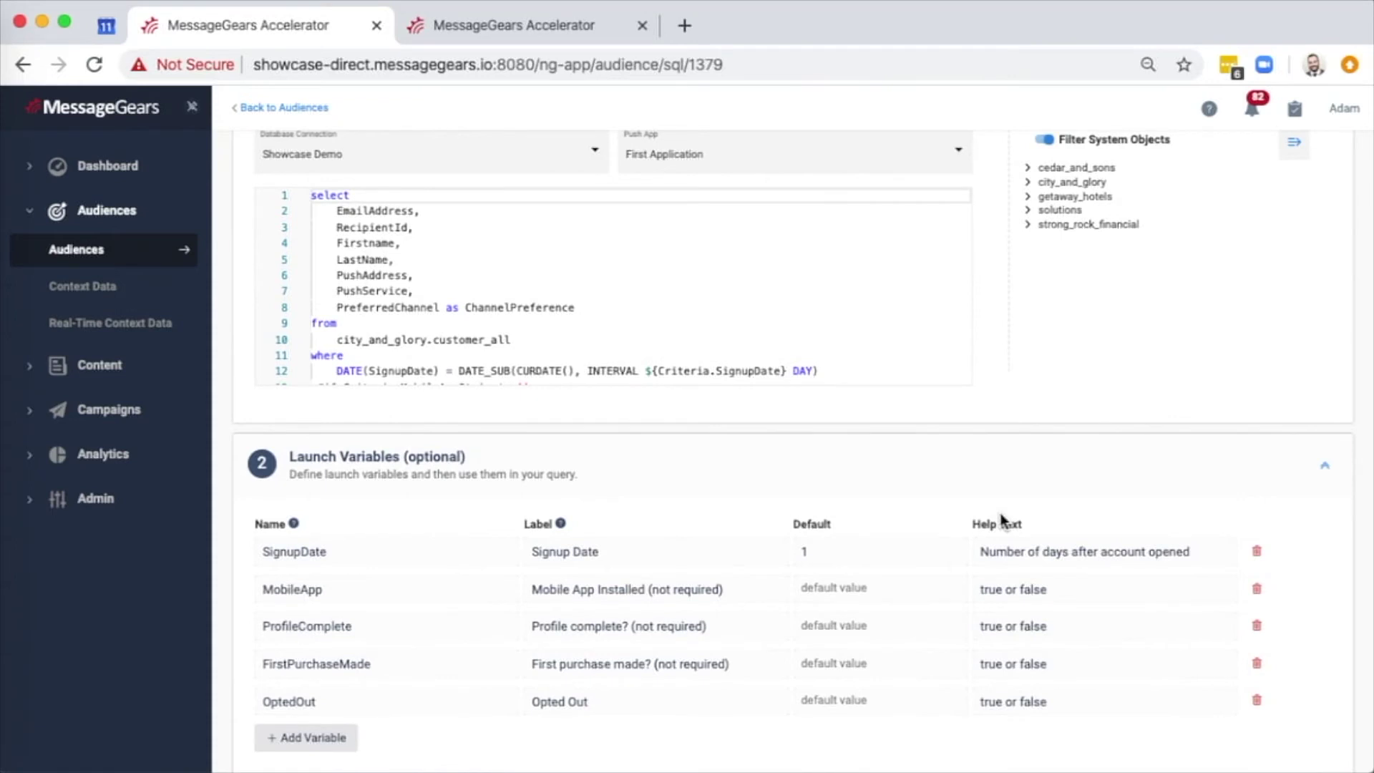
- Go to the content templates and open the overview of "* City & Glory - AC - Abandoned Cart - MI DL DC"
scroll(962, 487, "up", 2)
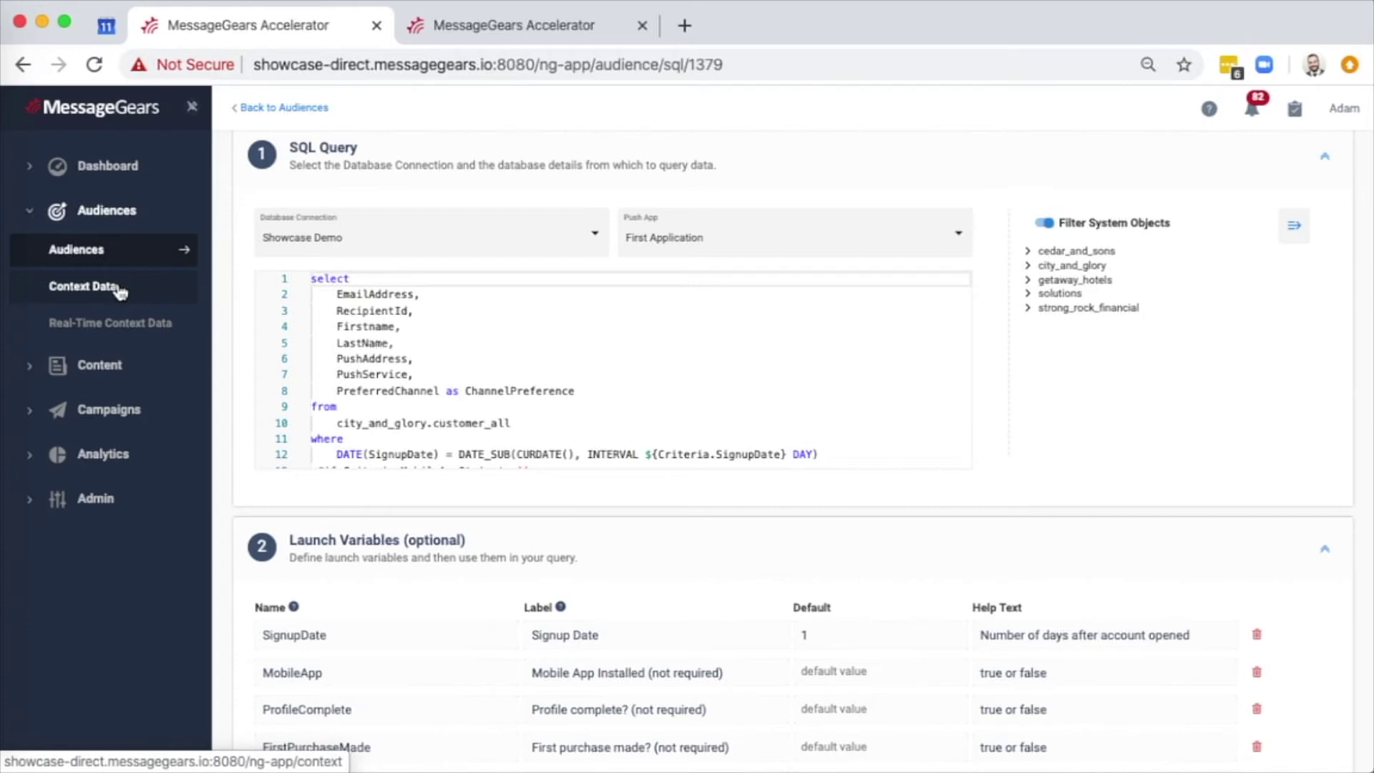
left_click(126, 365)
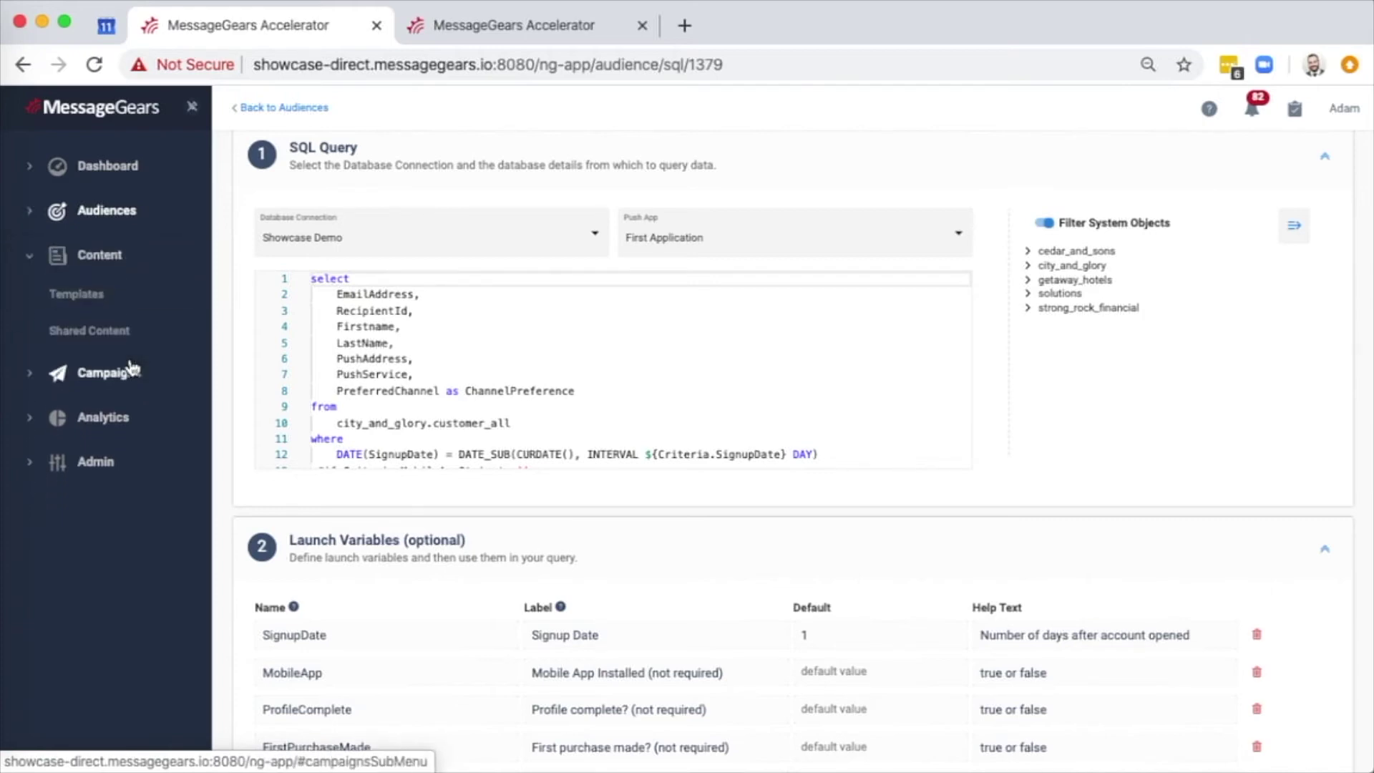
left_click(110, 297)
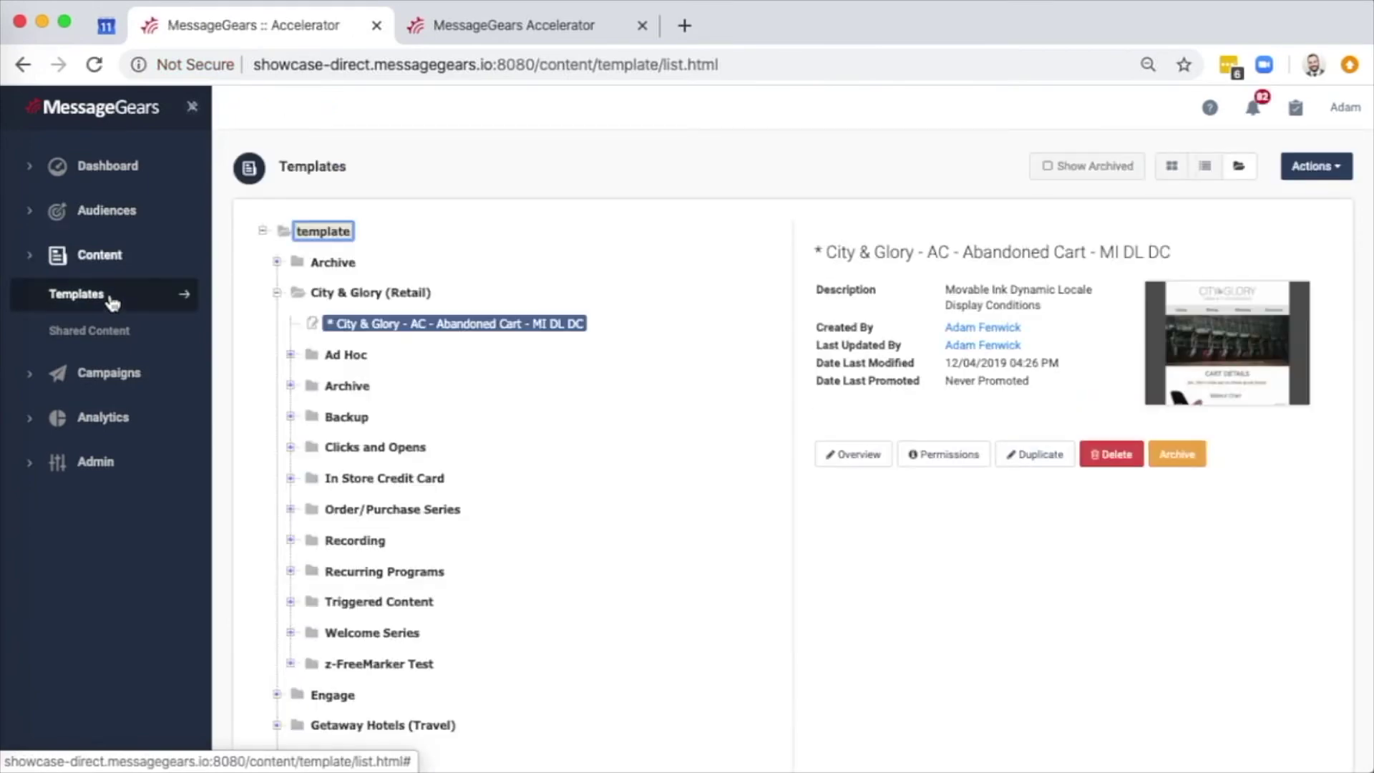
left_click(1231, 342)
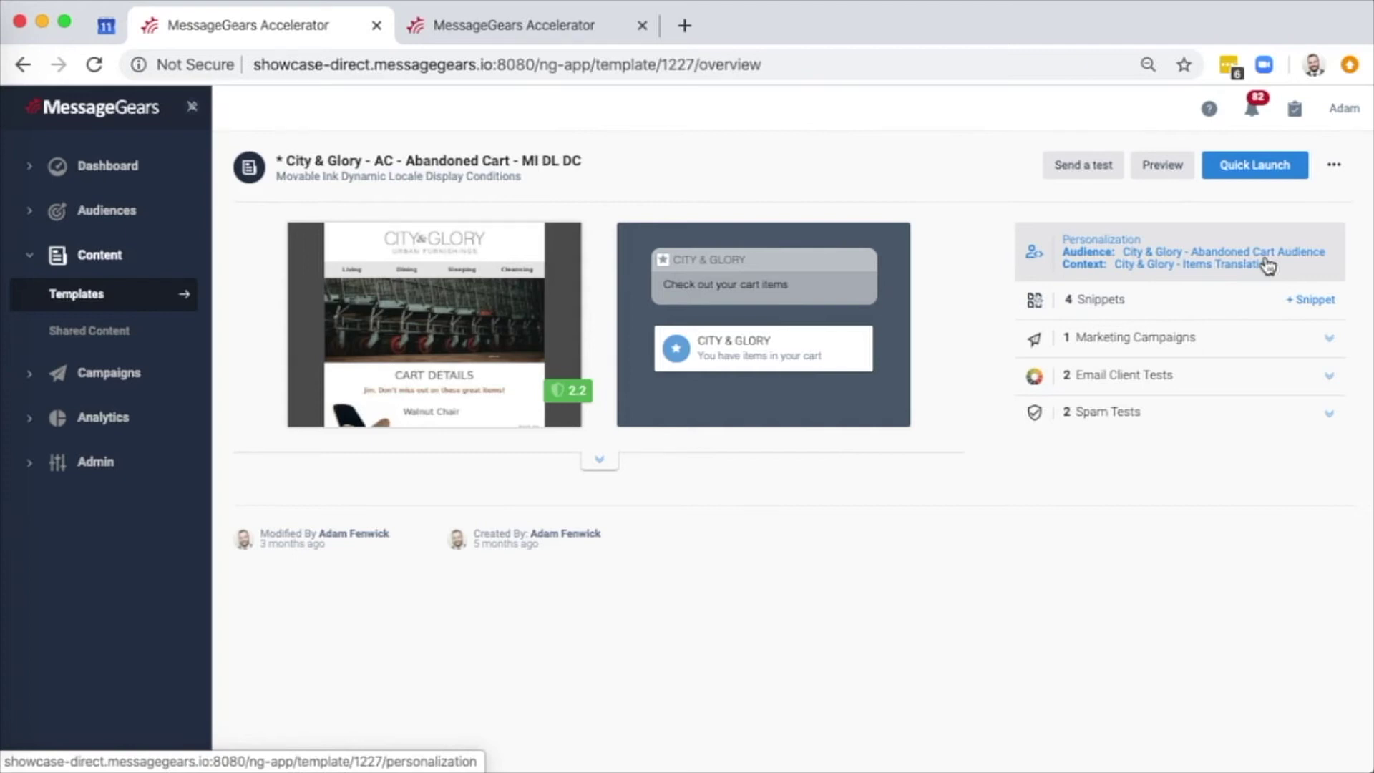
- Expand the template's marketing campaigns and email client tests, view the Nov 01, 2019 client test, and return to the template overview
left_click(1255, 344)
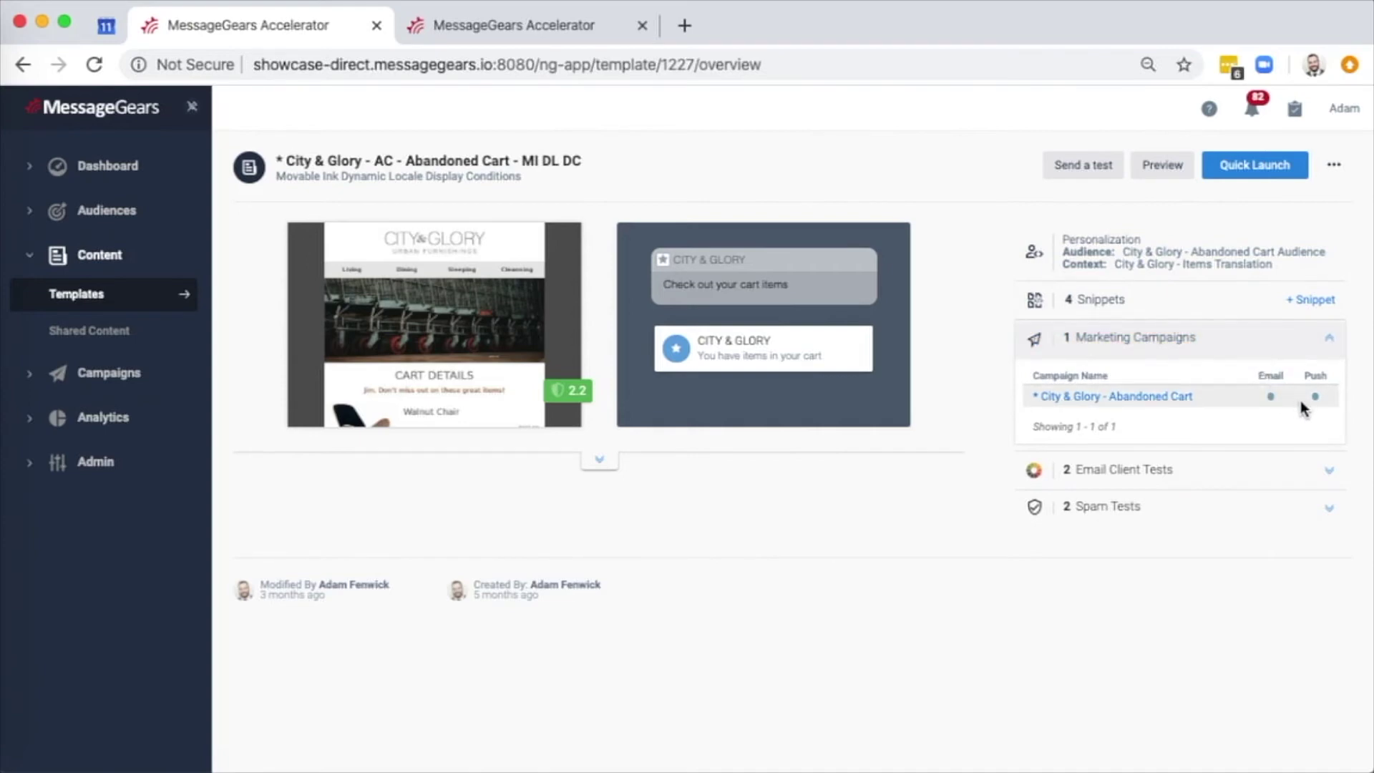
left_click(1288, 486)
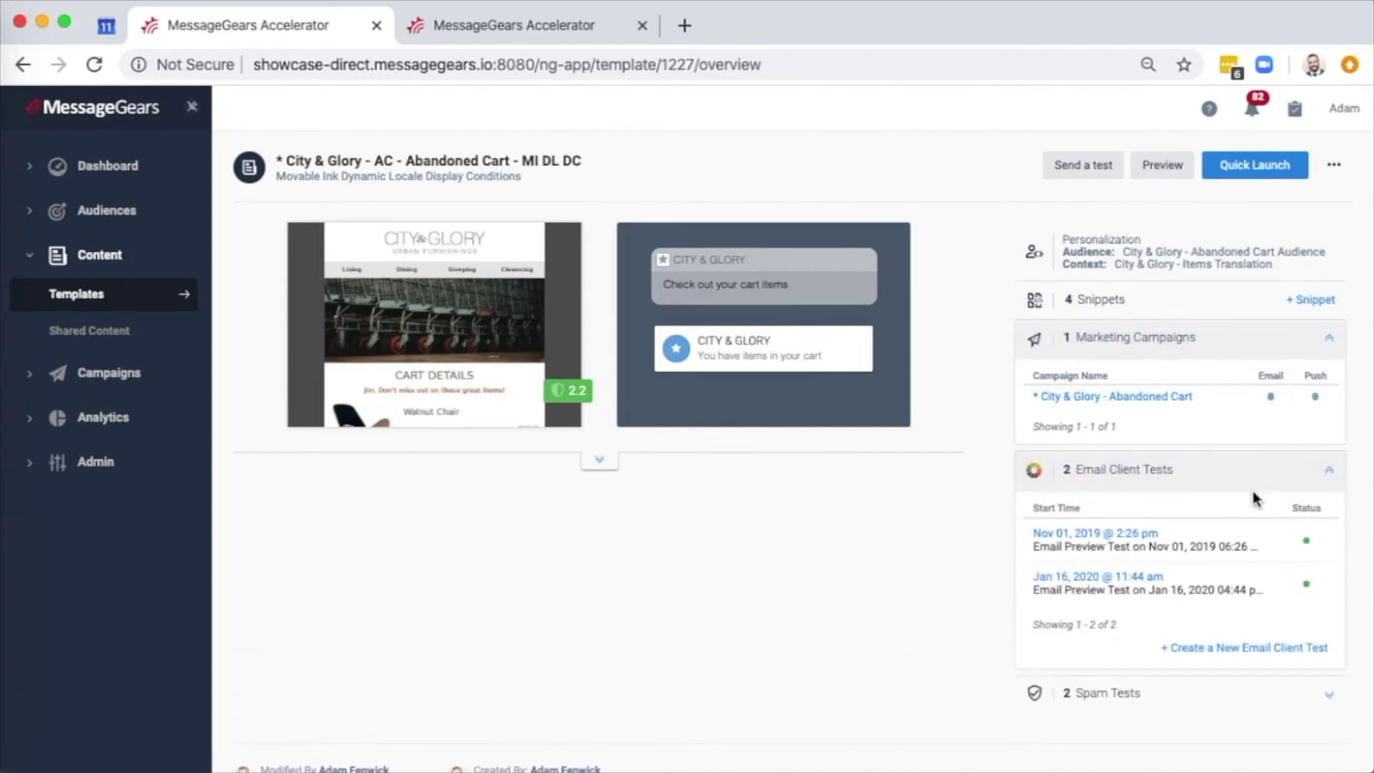
left_click(1130, 533)
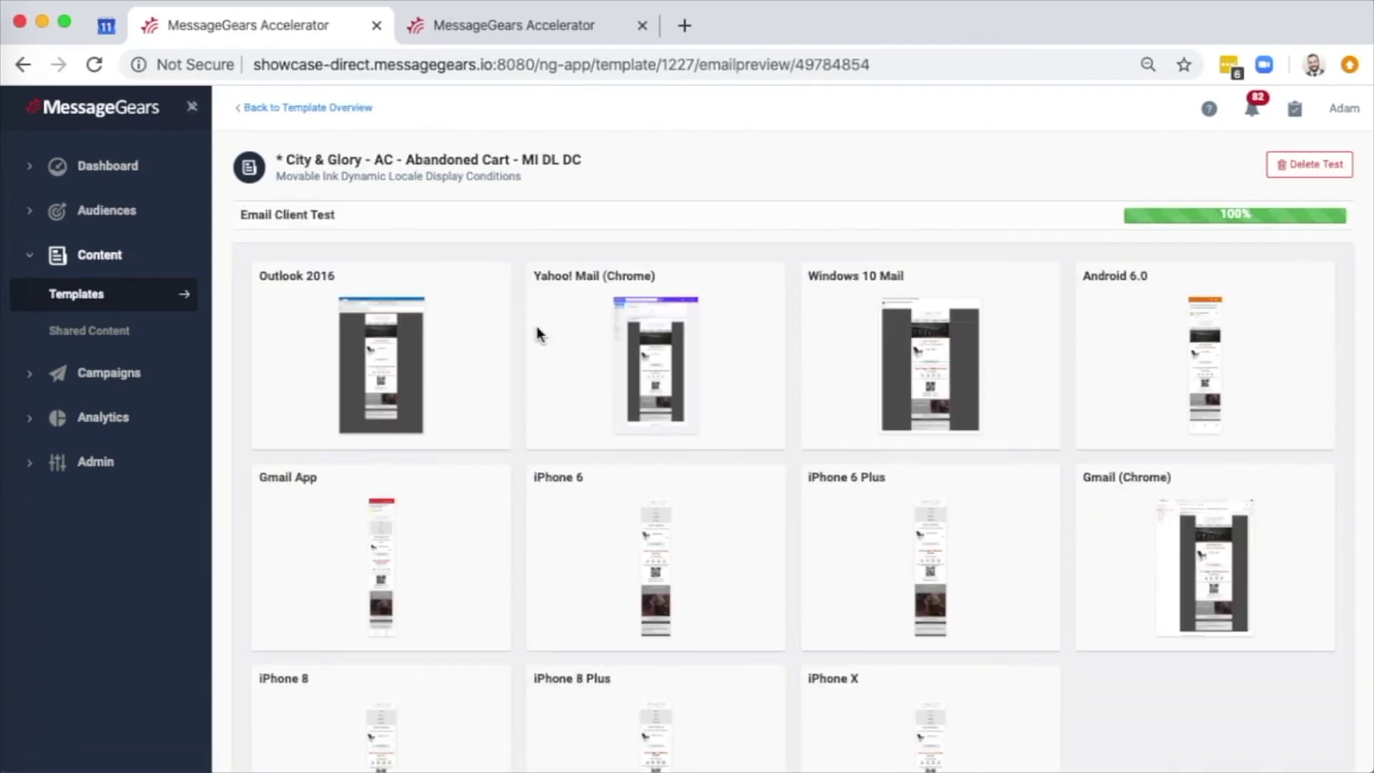
left_click(344, 109)
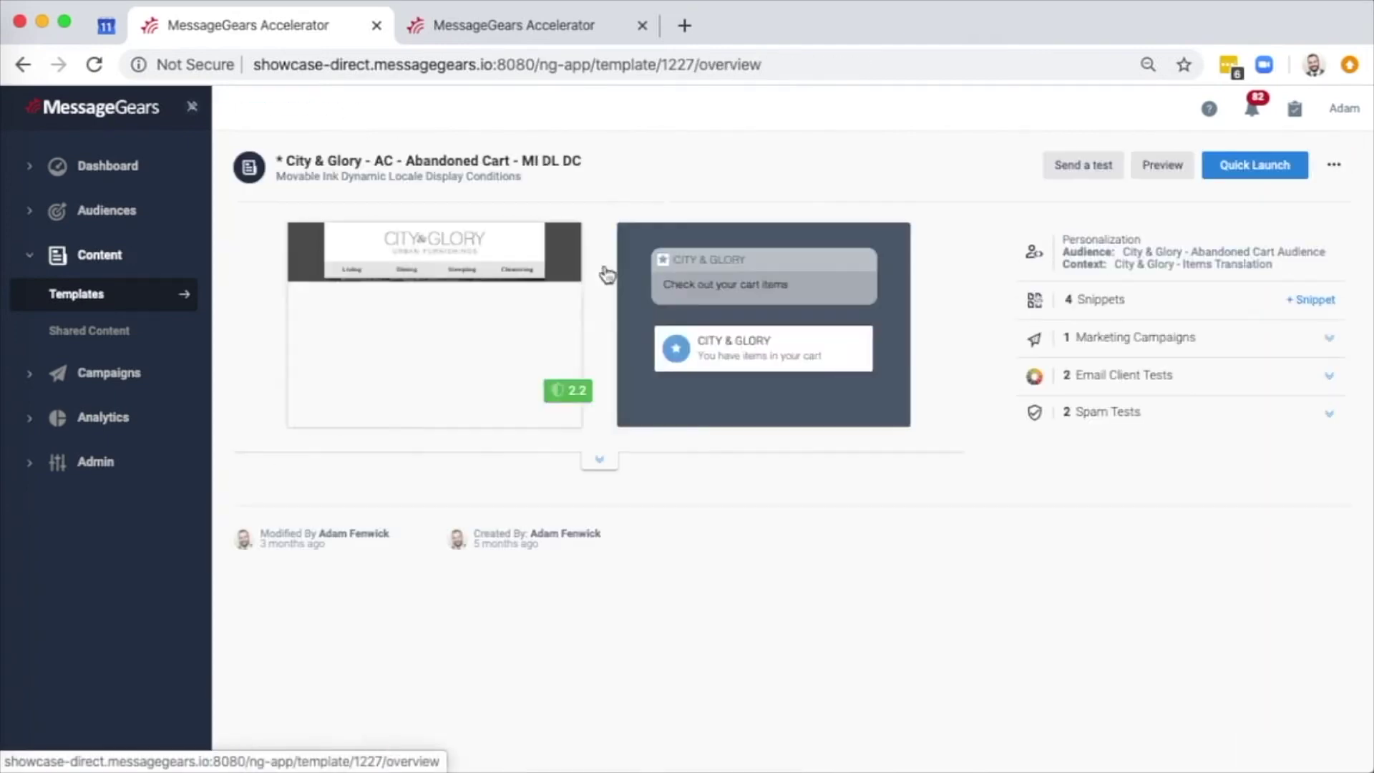
- Expand the template's spam tests, view the Oct 17, 2019 content evaluation, and return to the overview
left_click(1179, 427)
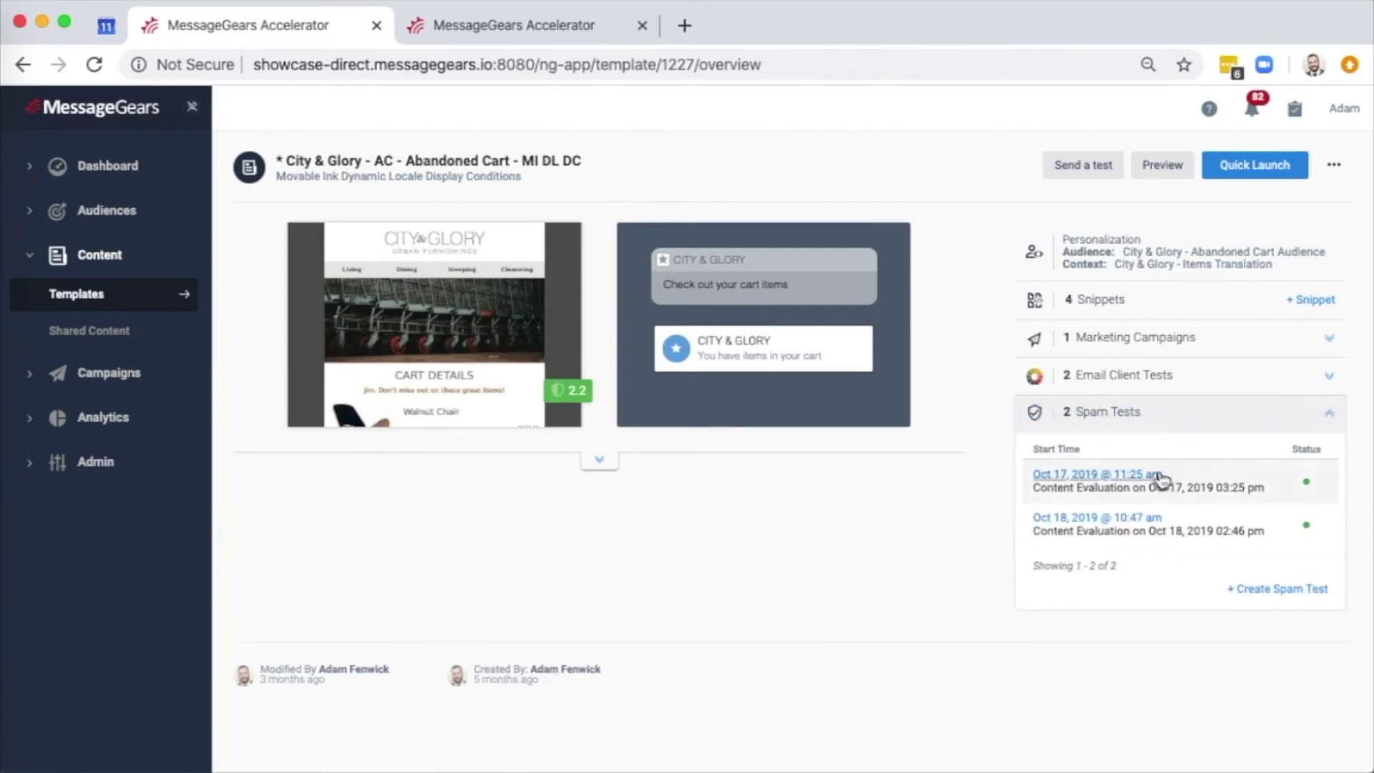
left_click(1155, 479)
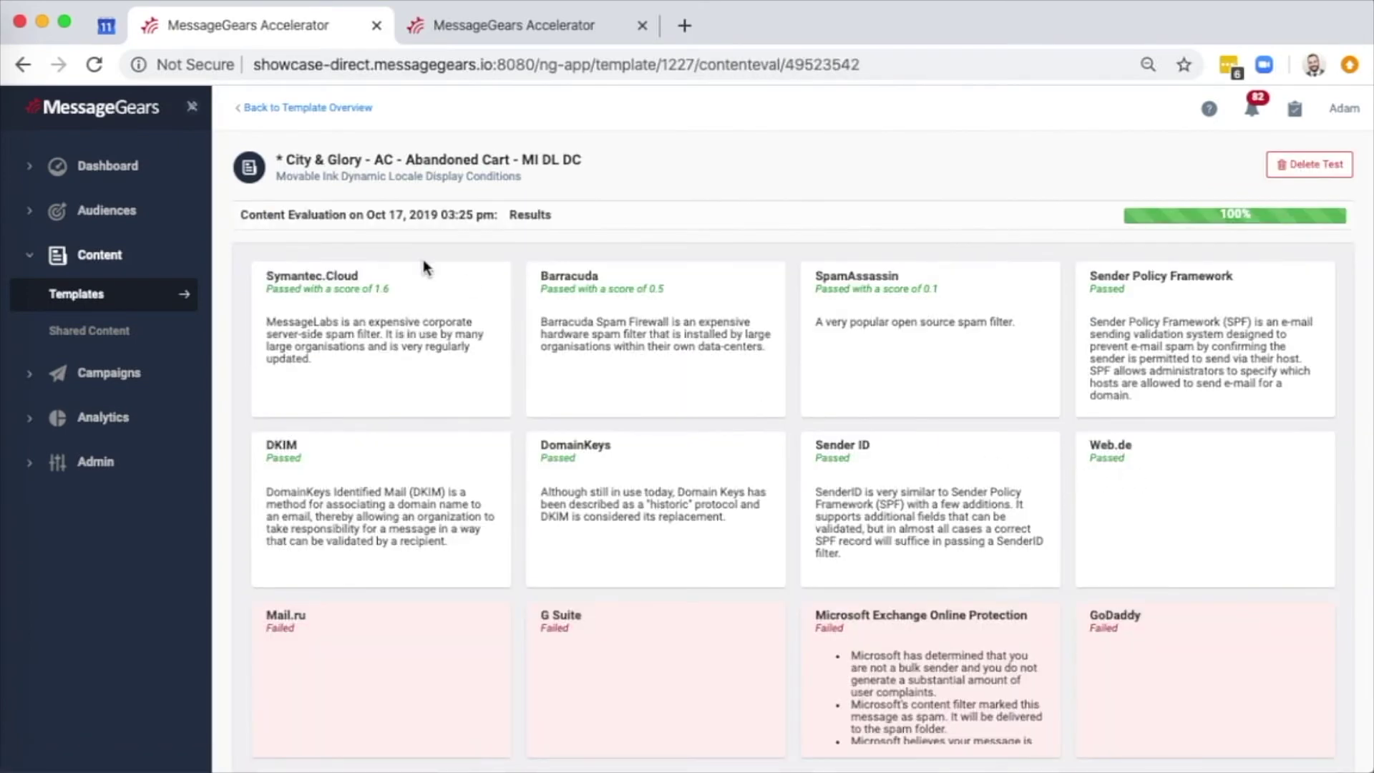
left_click(316, 111)
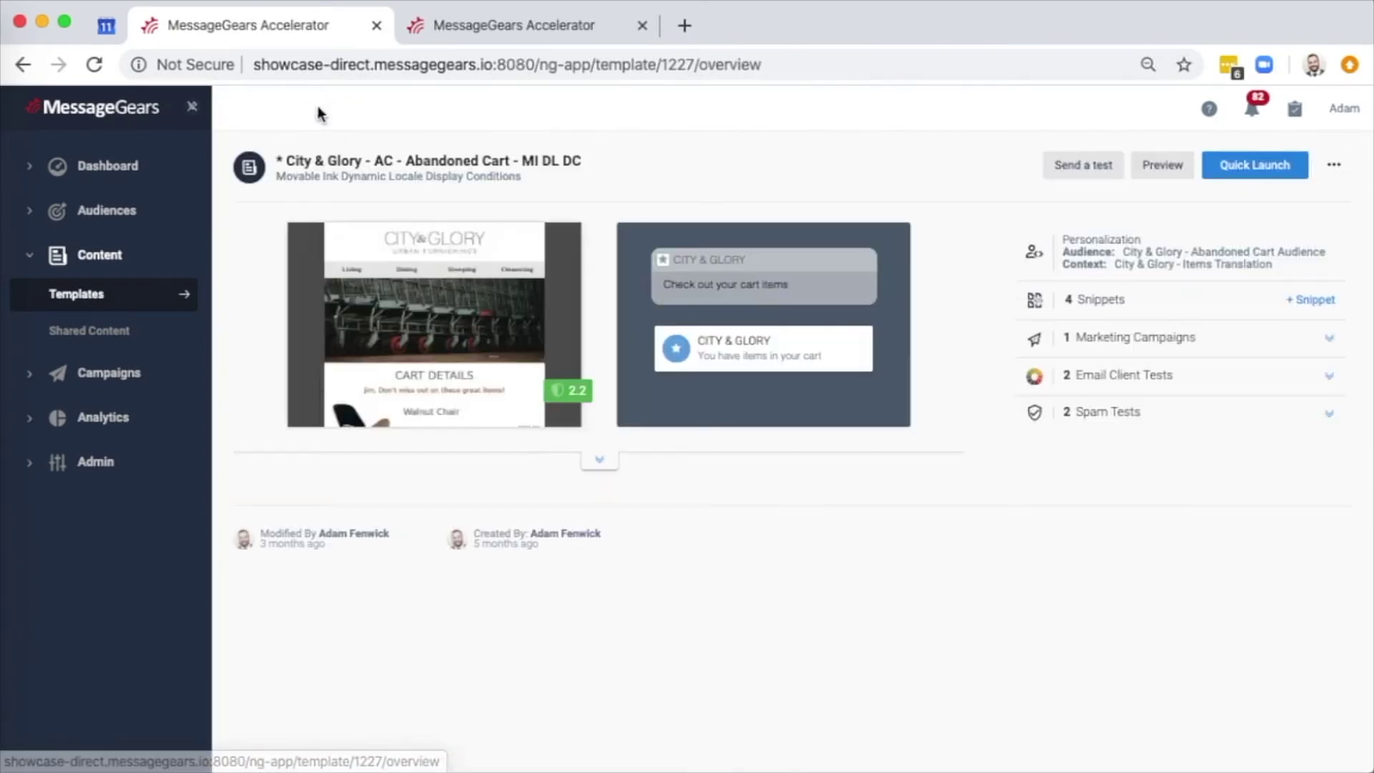
- Open the template's HTML email content, view its source code, and switch back to the visual builder
left_click(460, 274)
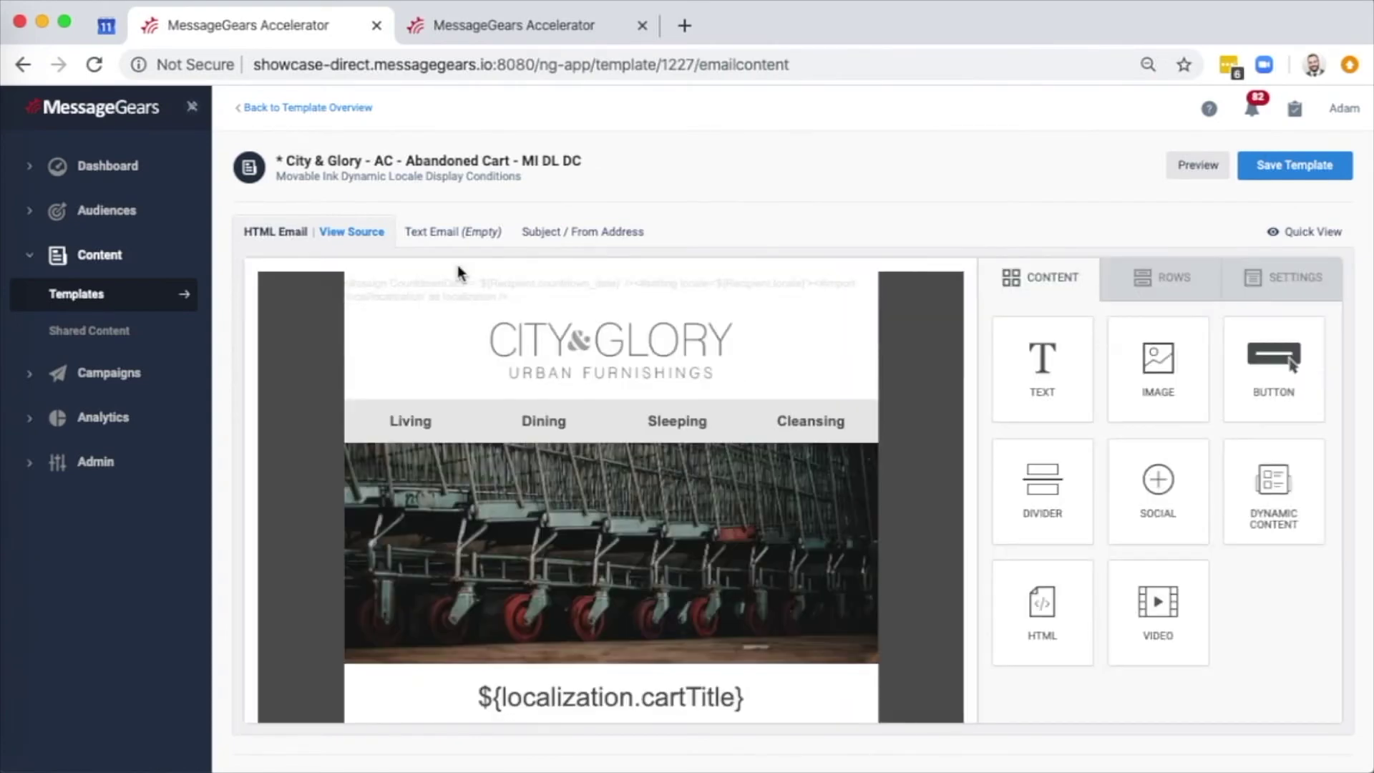
left_click(352, 232)
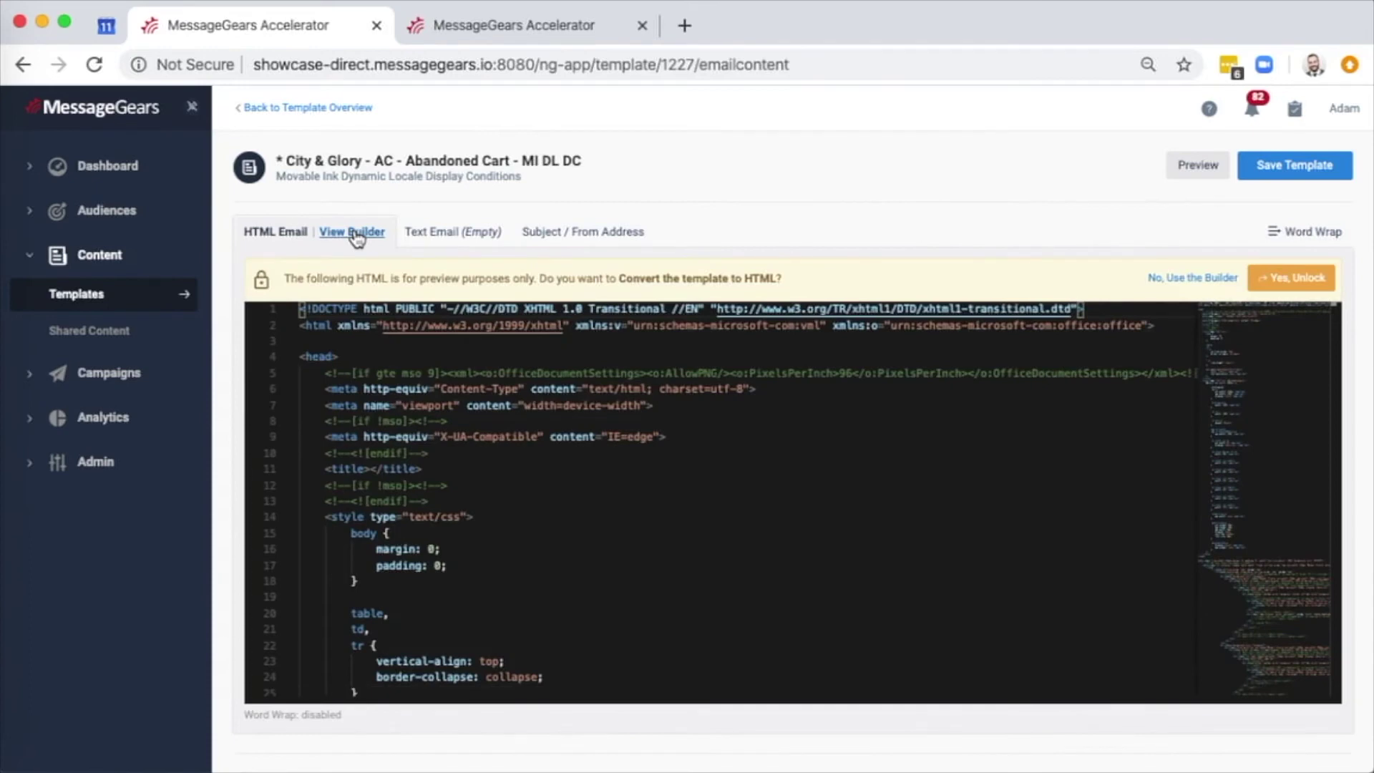
left_click(352, 232)
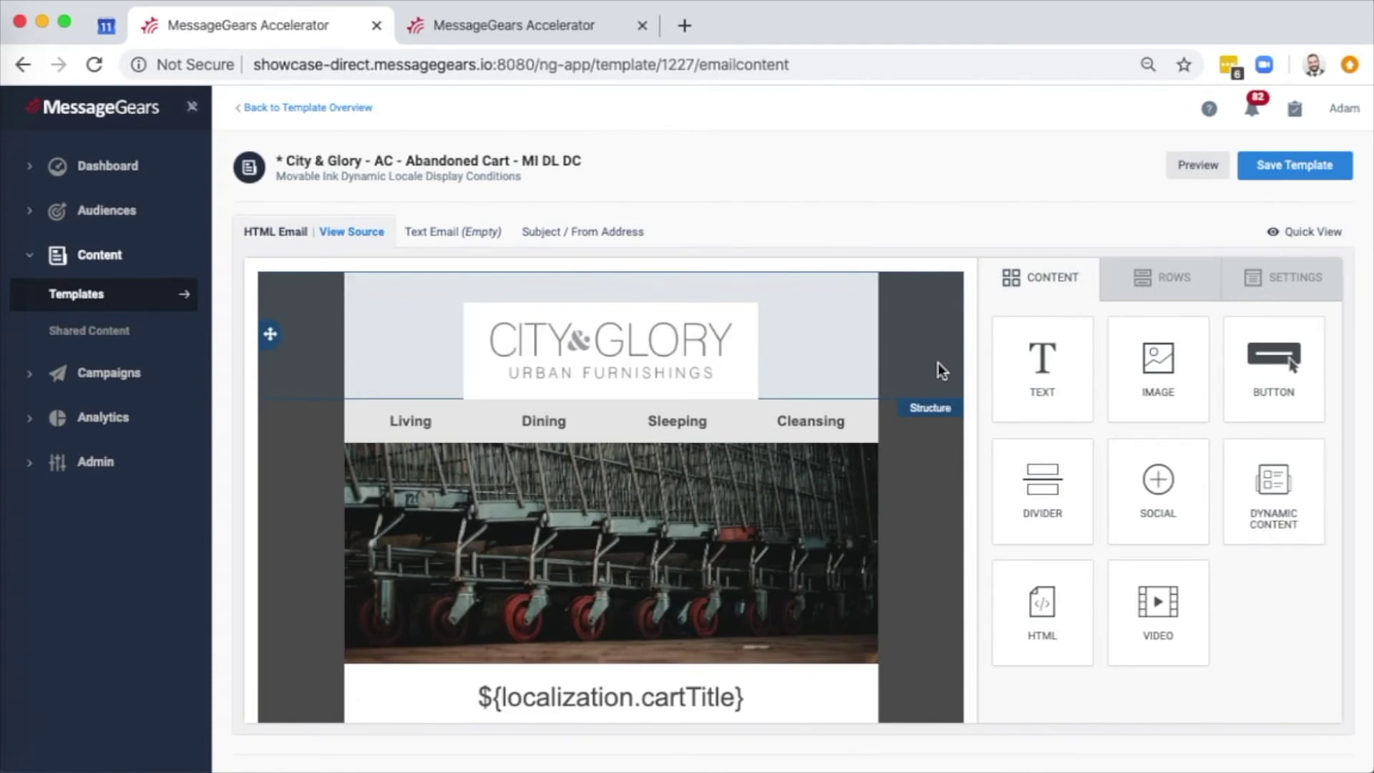
- Read through the email design in the builder, from the cart items and coupon section to the social section and footer
scroll(938, 363, "down", 4)
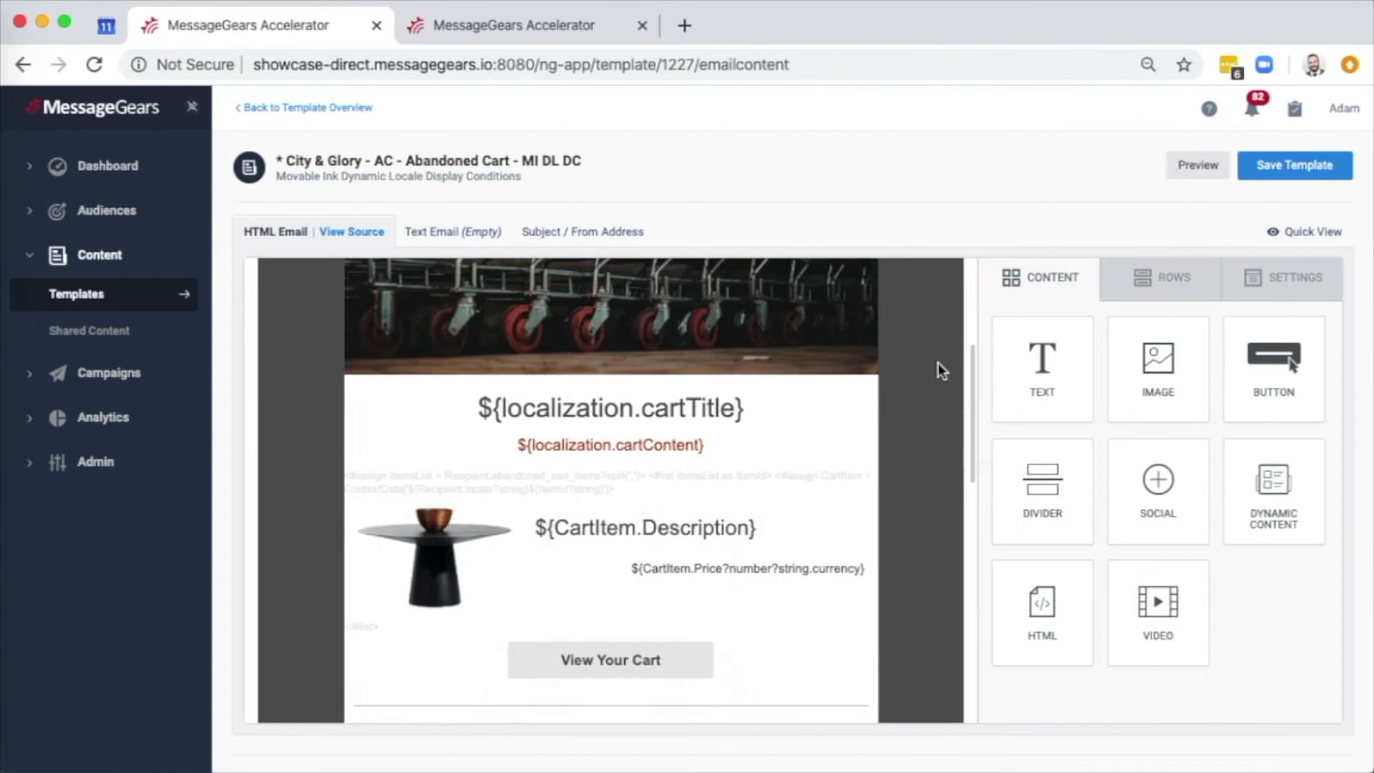
scroll(937, 362, "down", 2)
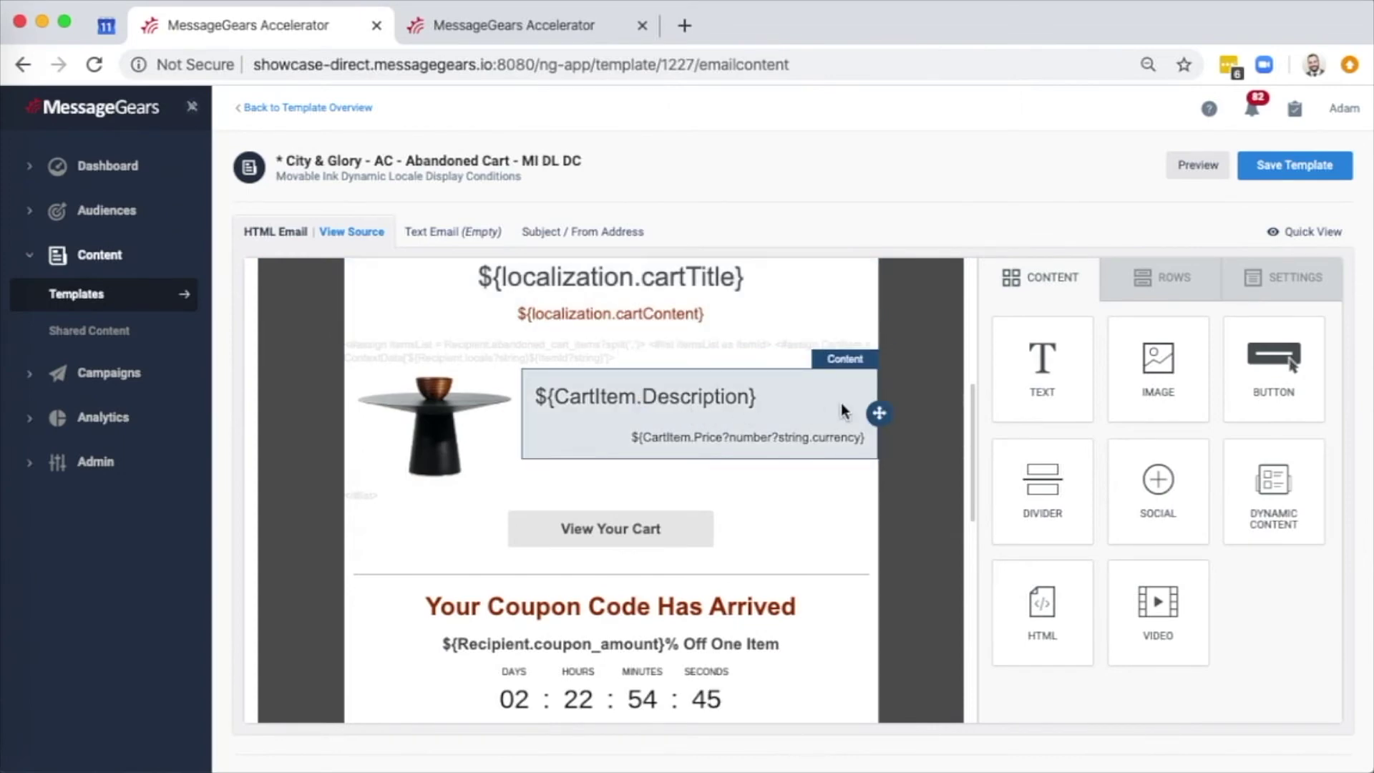
scroll(920, 388, "down", 5)
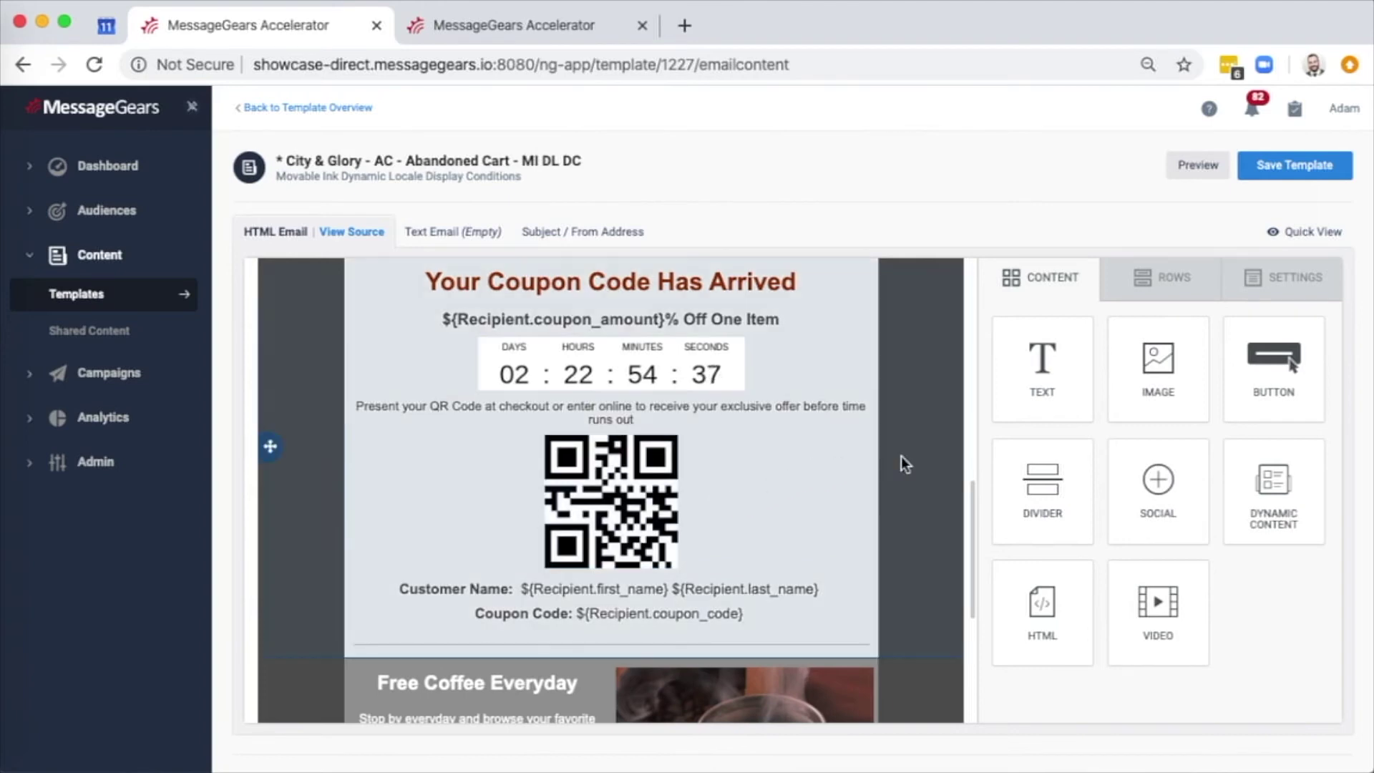
scroll(900, 456, "down", 3)
scroll(899, 456, "down", 2)
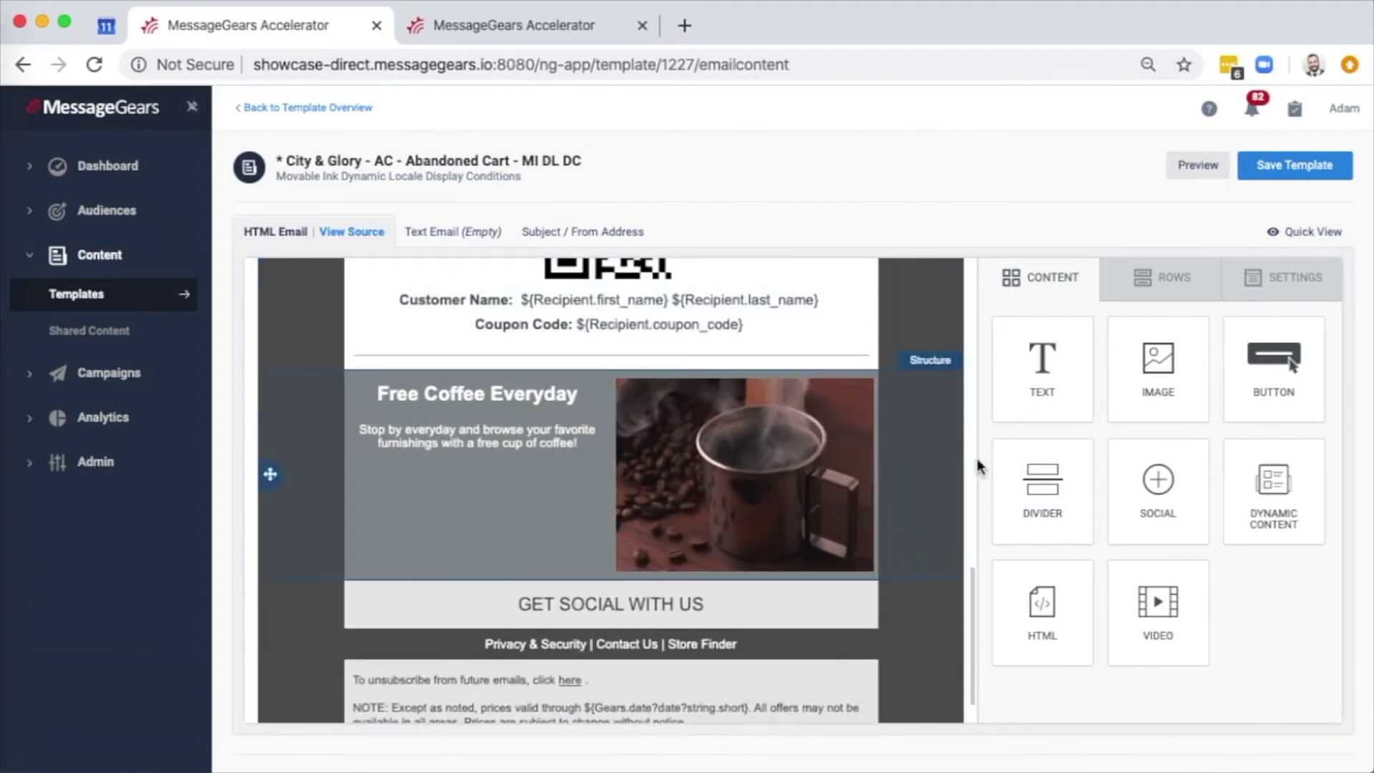
- Add a social icon block below the "GET SOCIAL WITH US" heading, review its icon links, and delete the block
left_click_drag(861, 573, 709, 633)
left_click(703, 655)
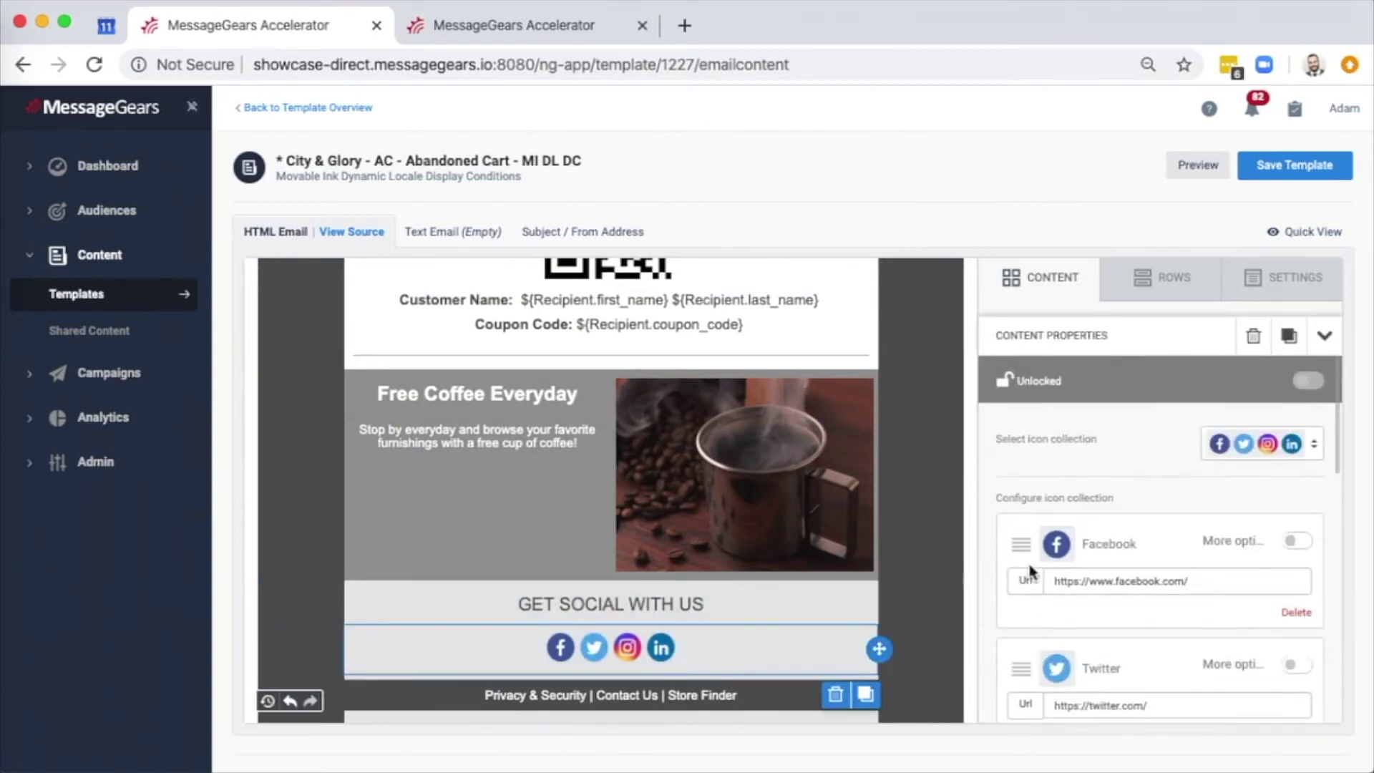
scroll(1250, 477, "down", 5)
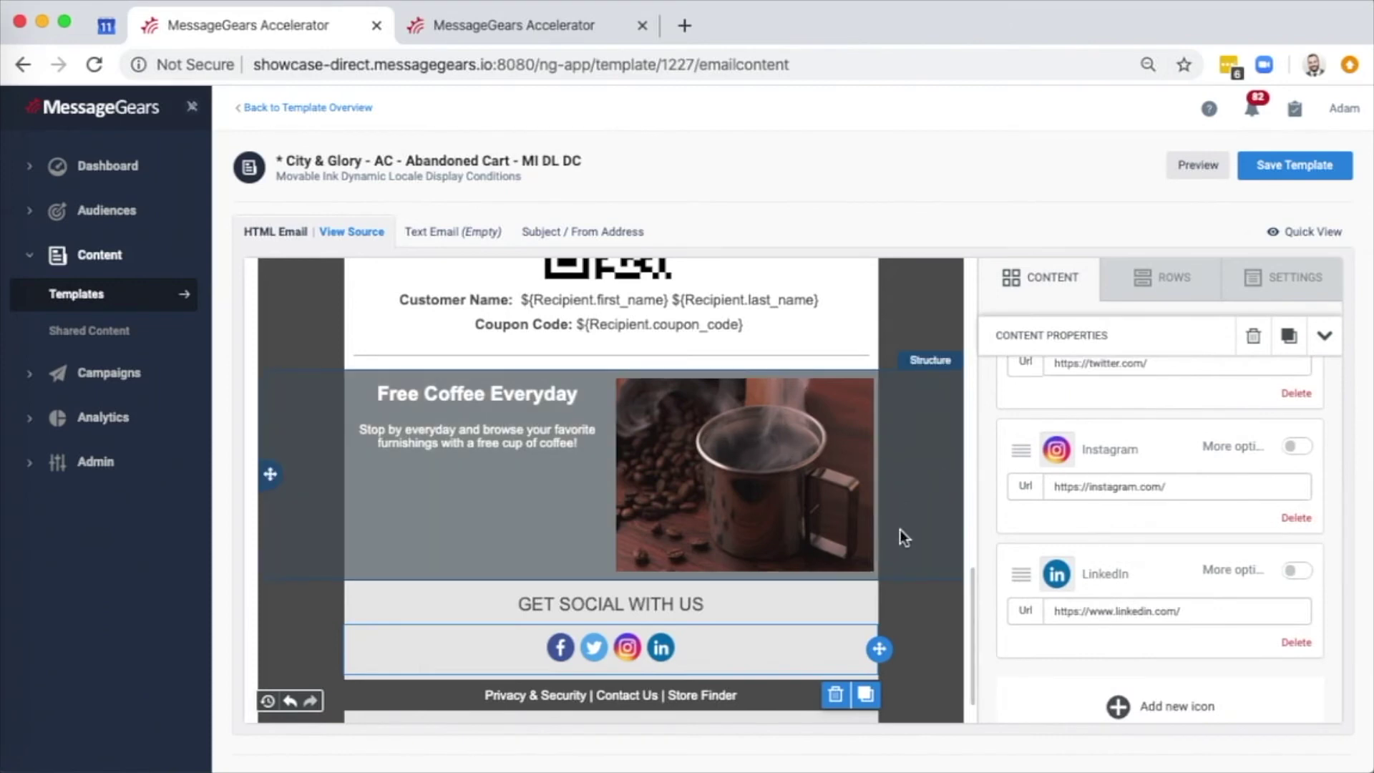
left_click(835, 696)
left_click(903, 572)
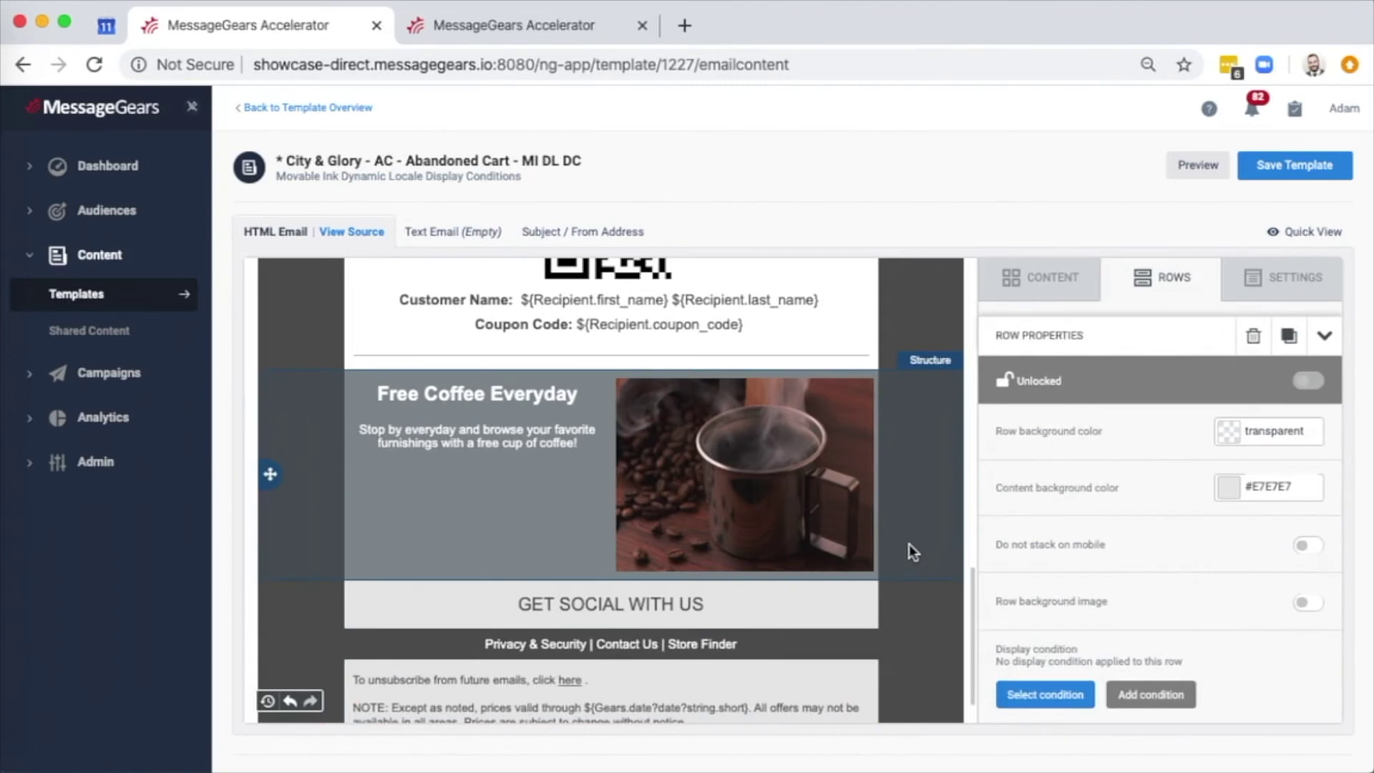
- Select the "Your Coupon Code Has Arrived" row and examine its display condition in the row properties
scroll(909, 545, "up", 5)
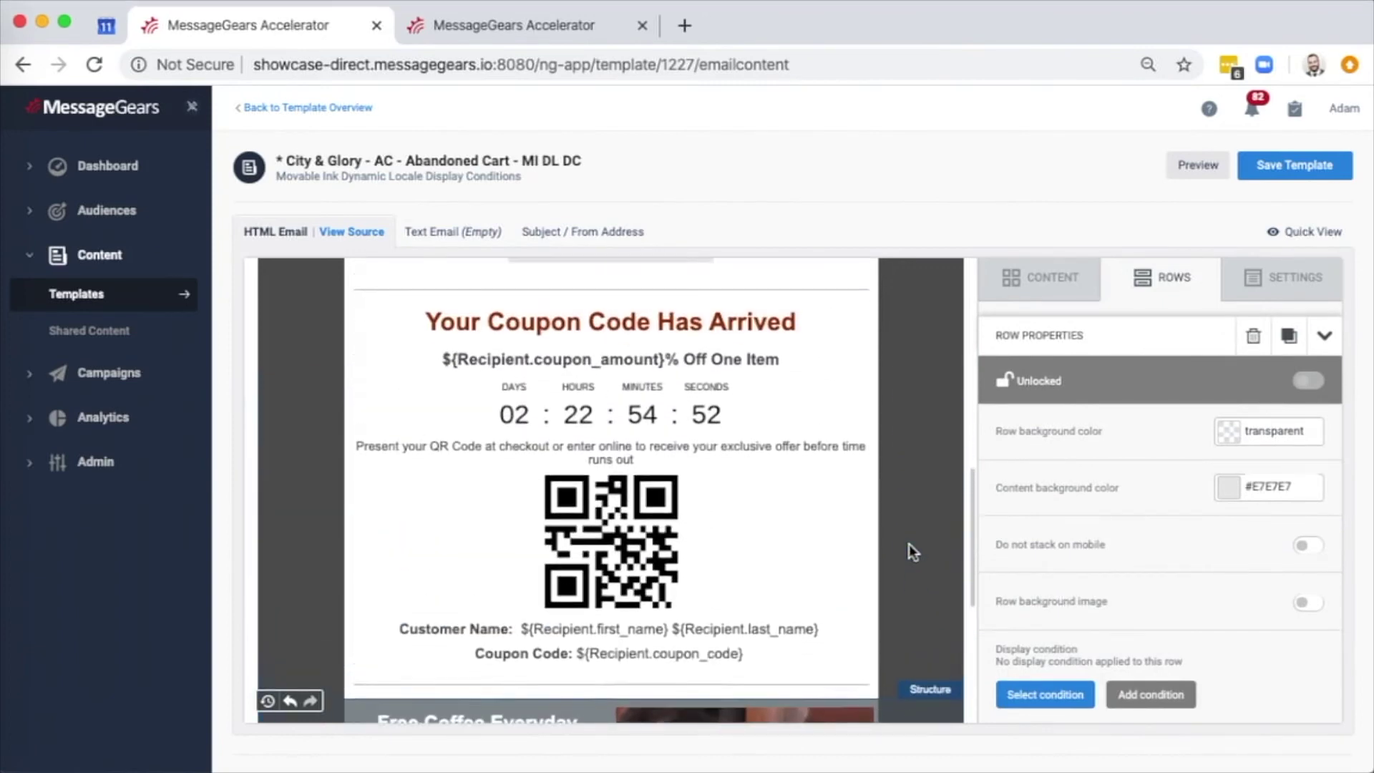
left_click(913, 540)
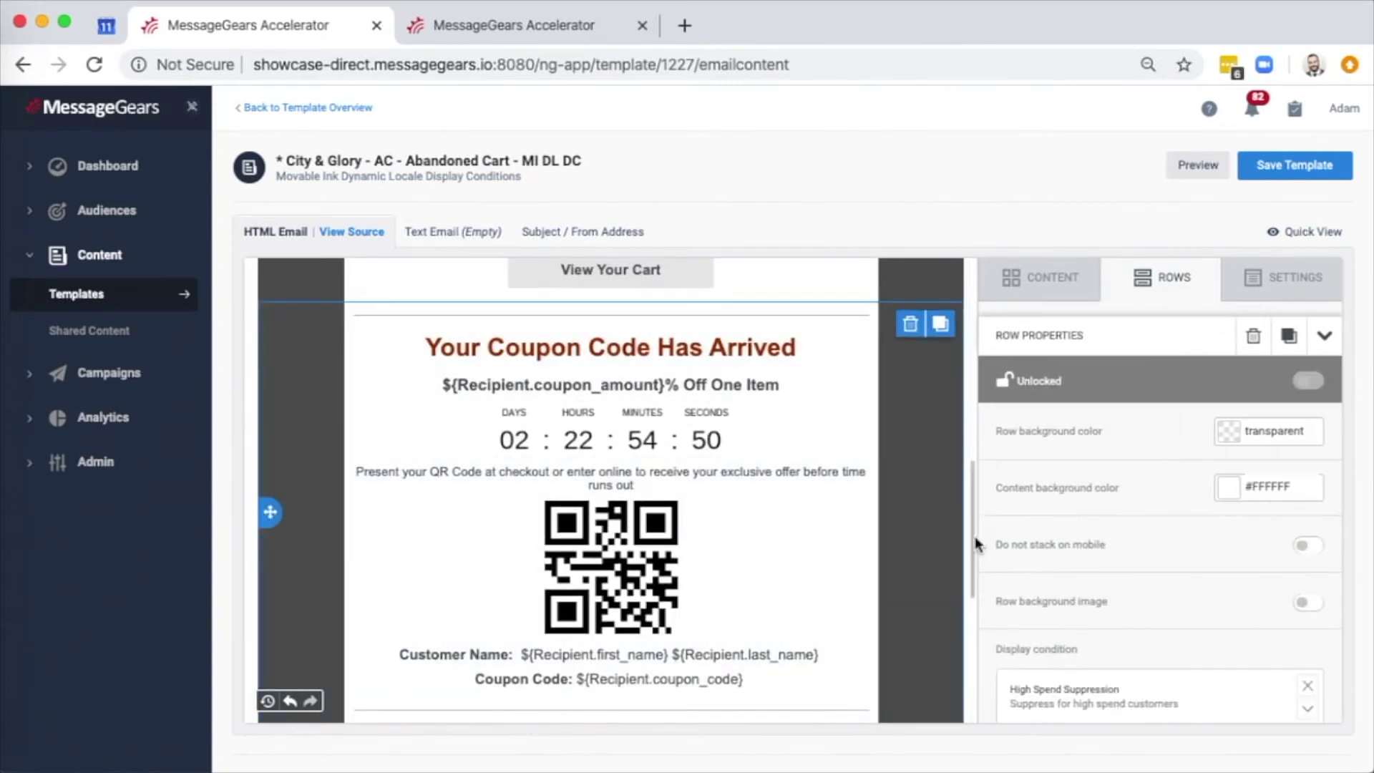
scroll(1102, 544, "down", 2)
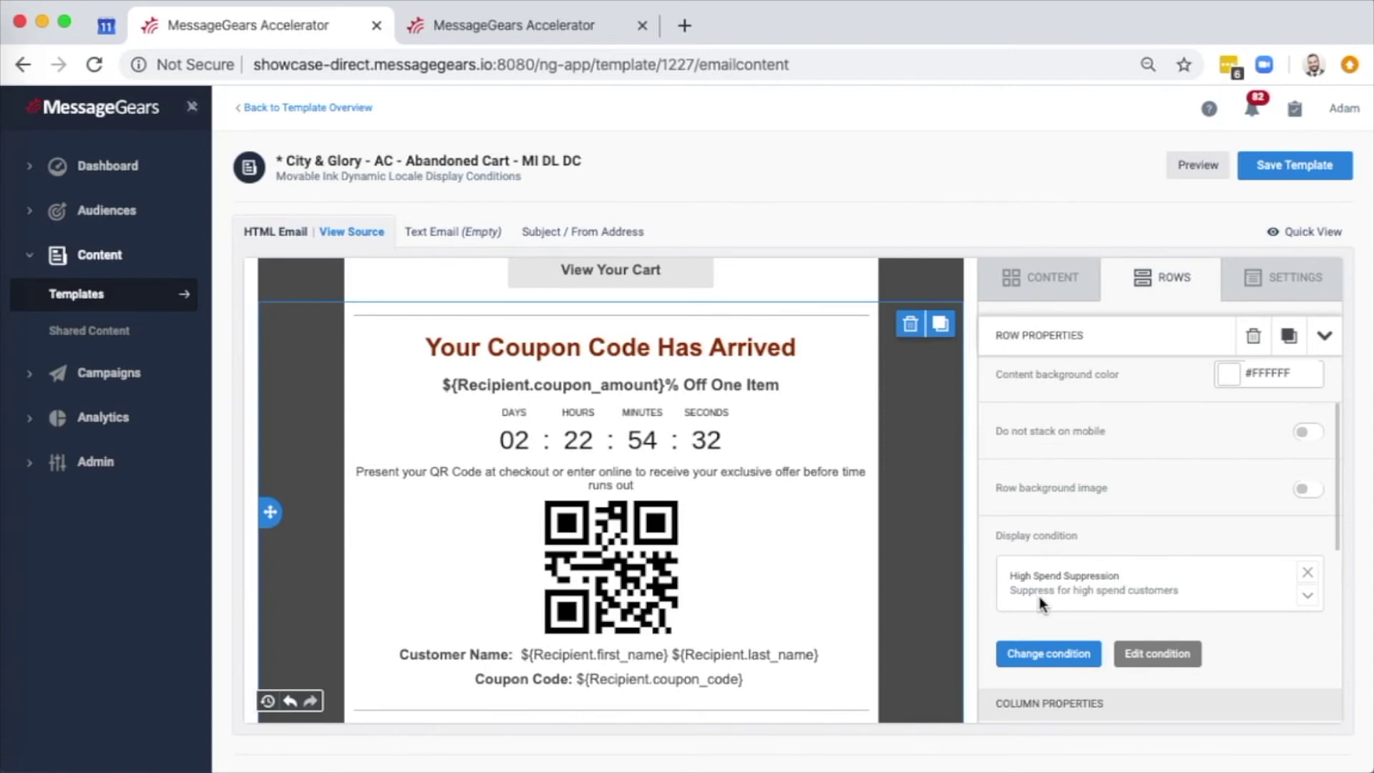
- Open the Quick View of the email, compare its desktop and mobile layouts, and return to the desktop layout's coupon section
left_click(1298, 238)
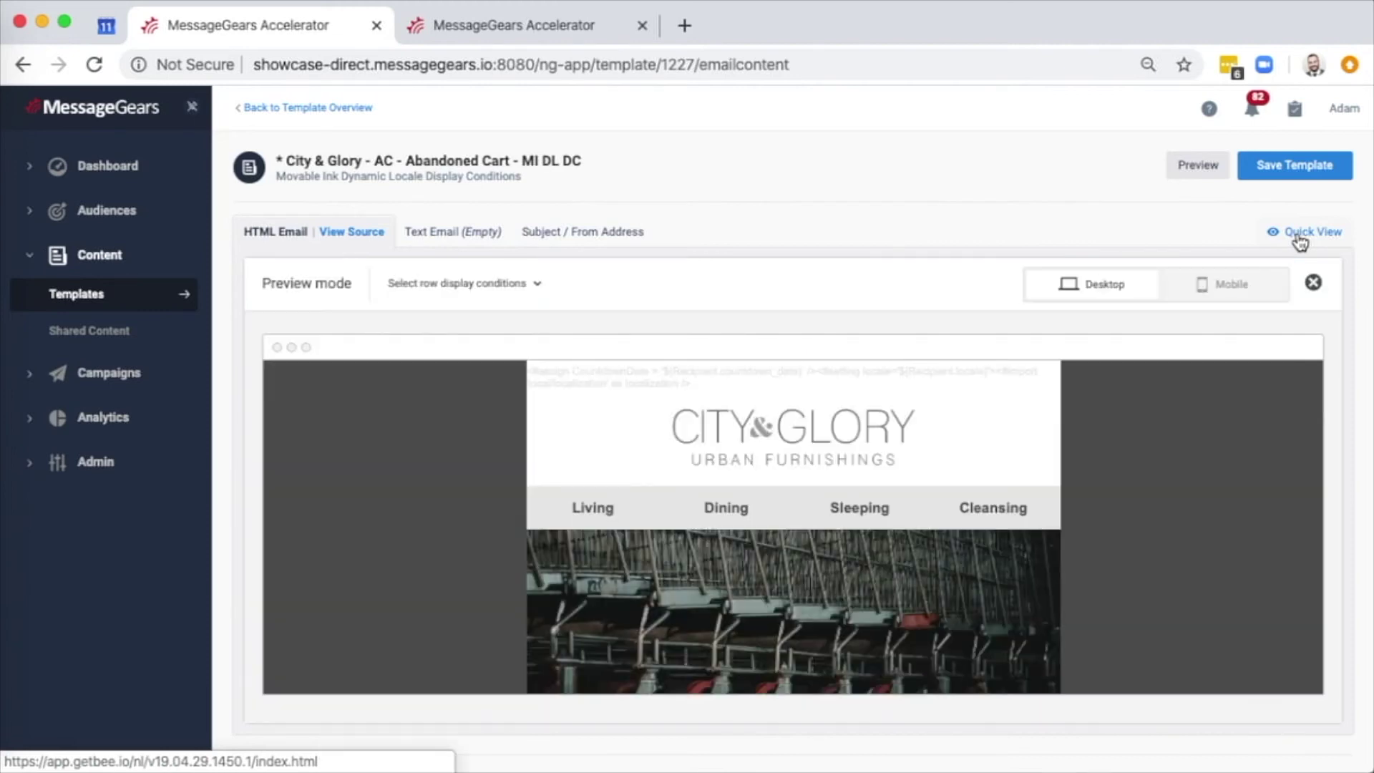
scroll(991, 434, "down", 6)
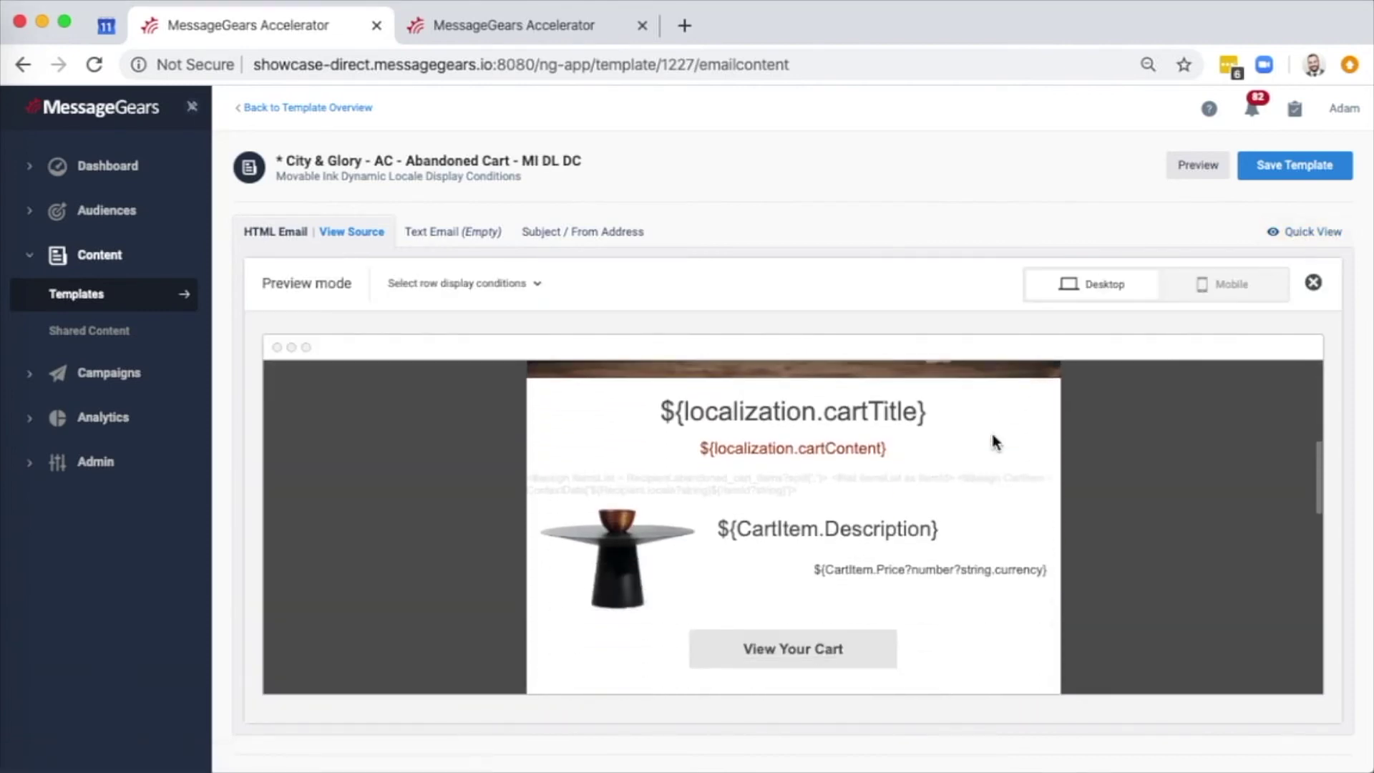
left_click(1216, 284)
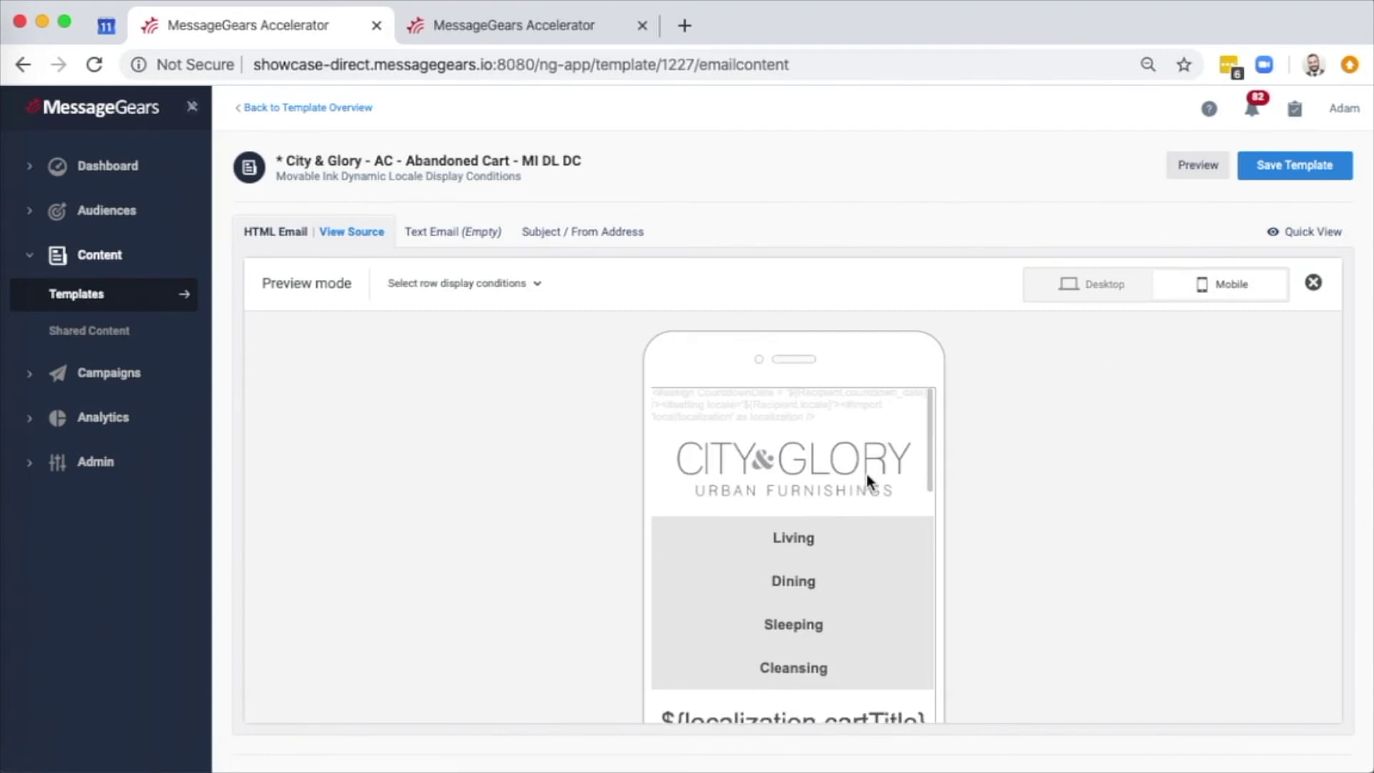
scroll(866, 473, "down", 5)
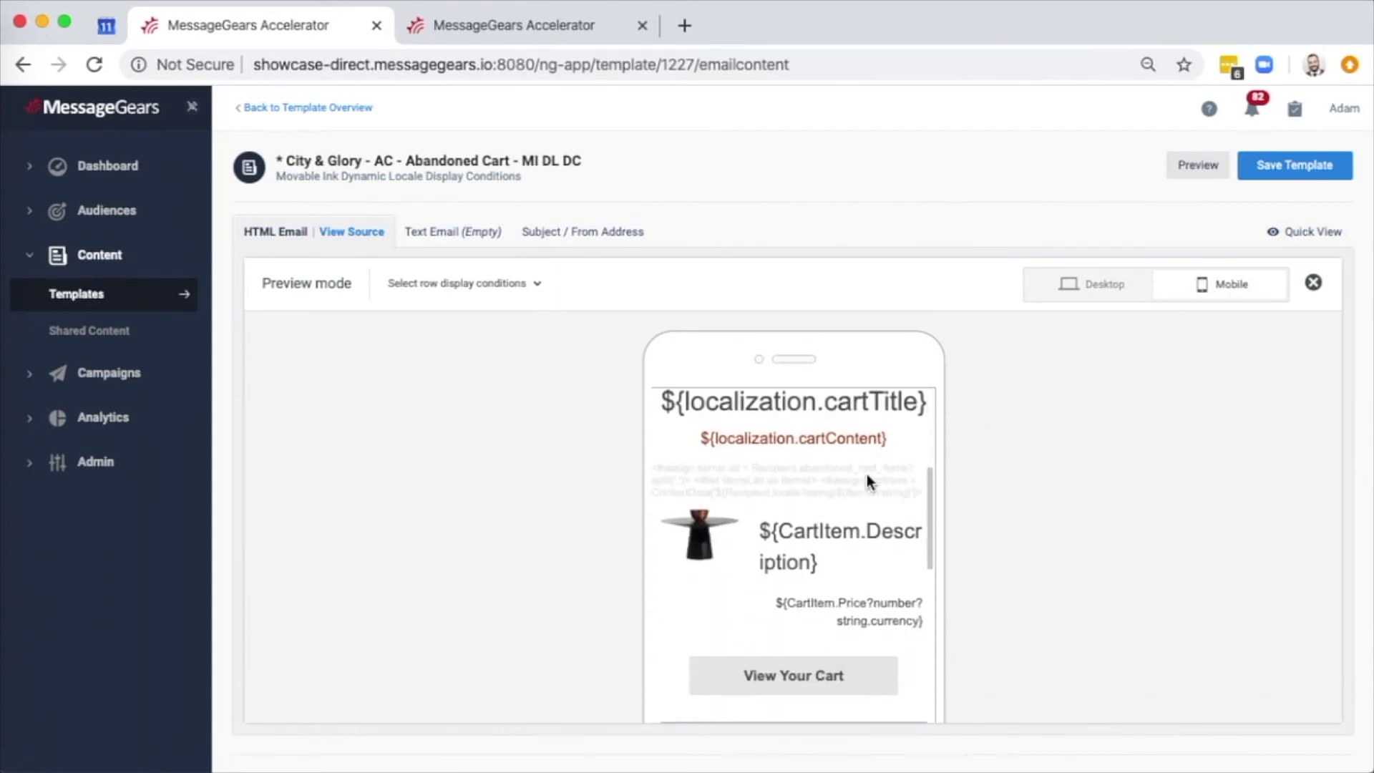
left_click(1096, 283)
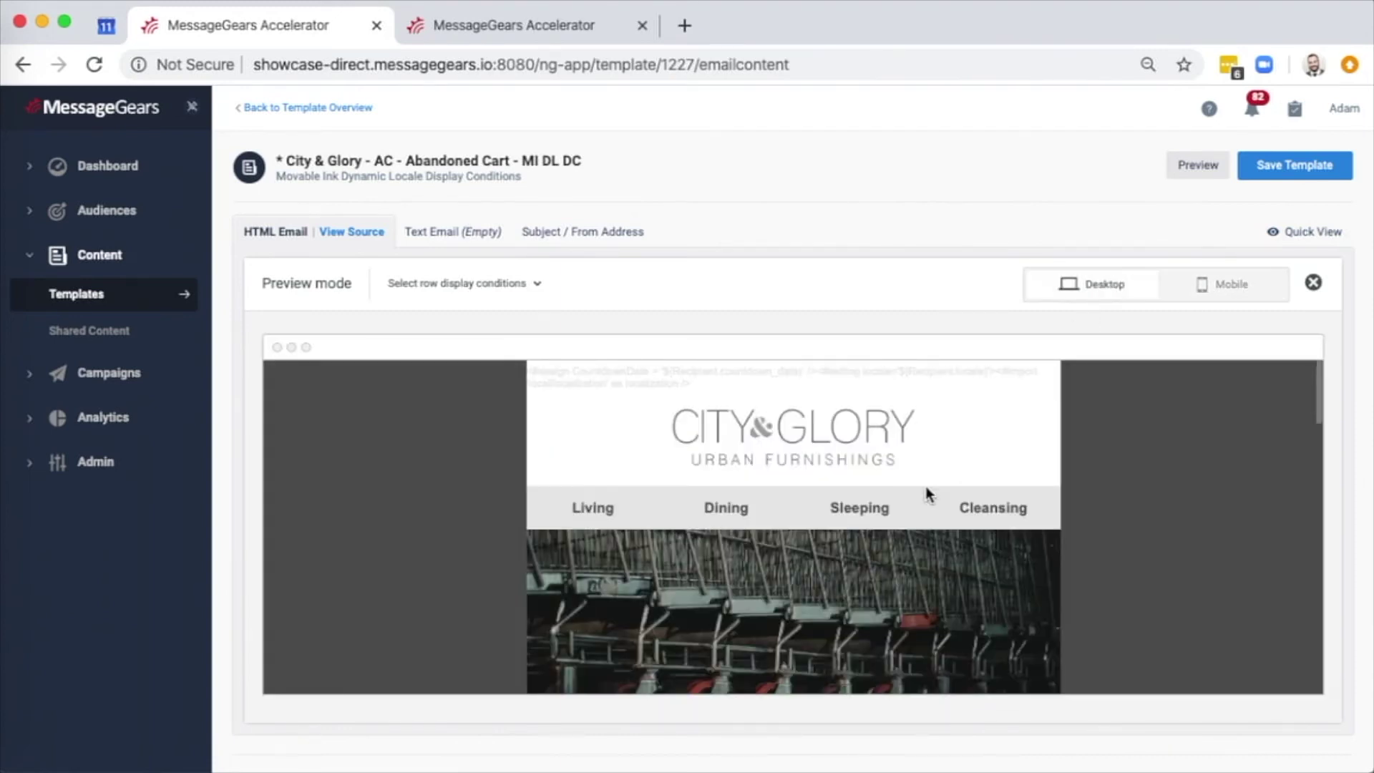
scroll(926, 494, "down", 10)
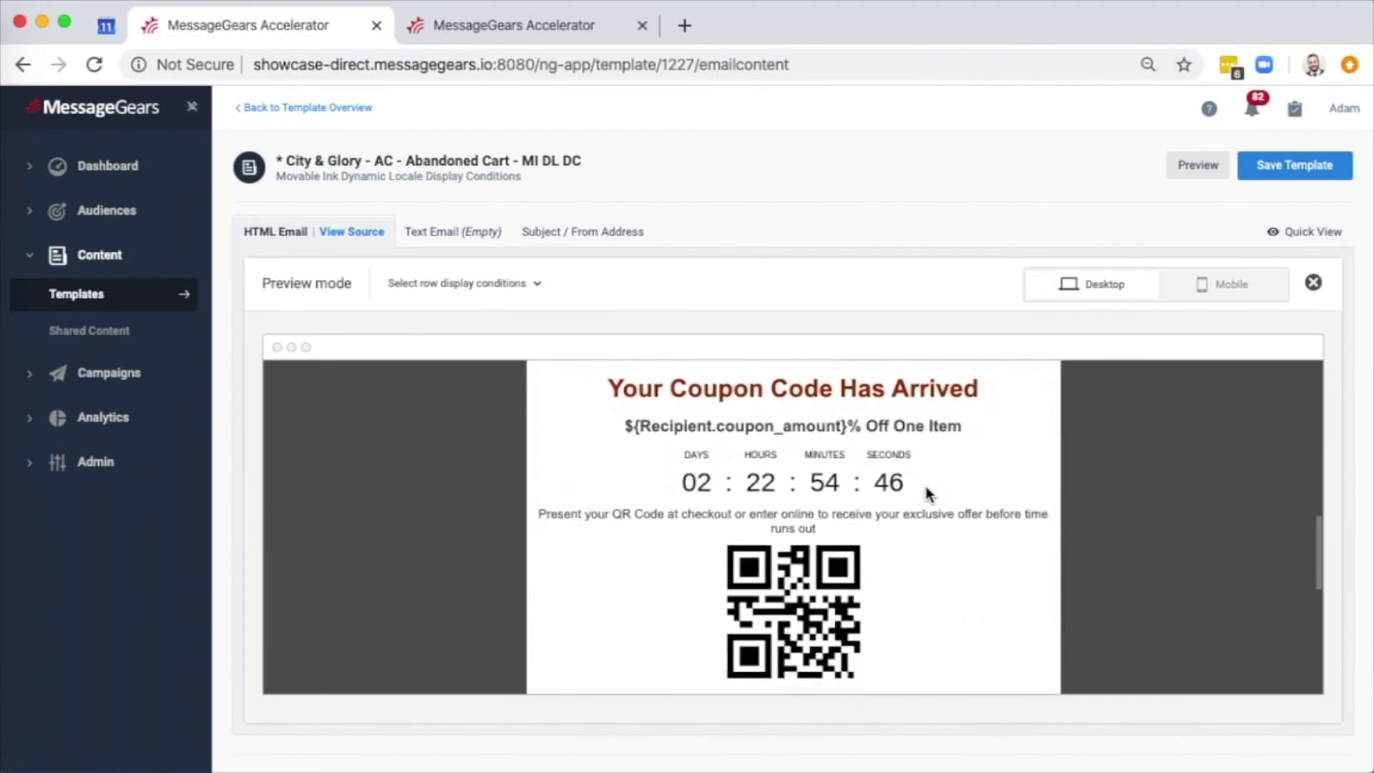
- Switch the High Spend Suppression display condition off and back on in the preview, checking the coupon row each time, and close the preview
left_click(479, 286)
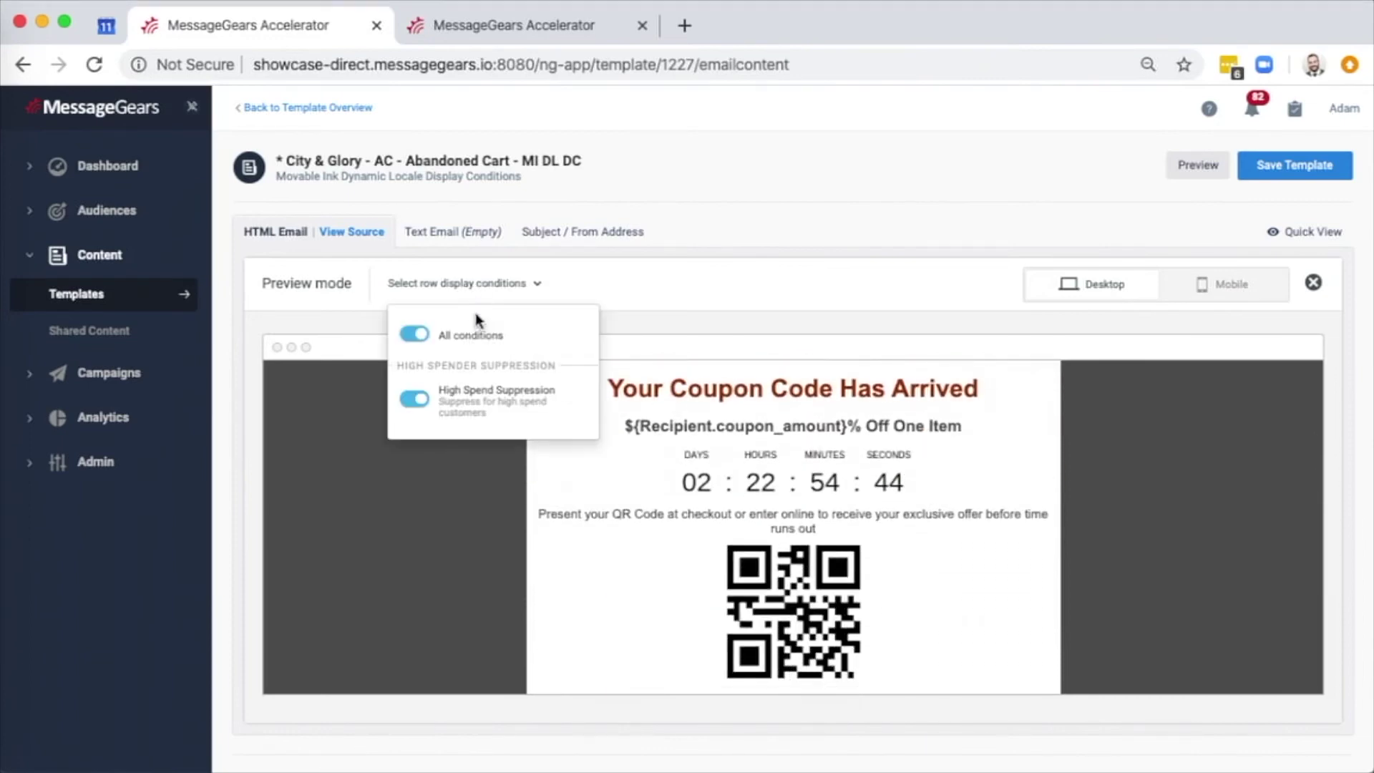
left_click(414, 399)
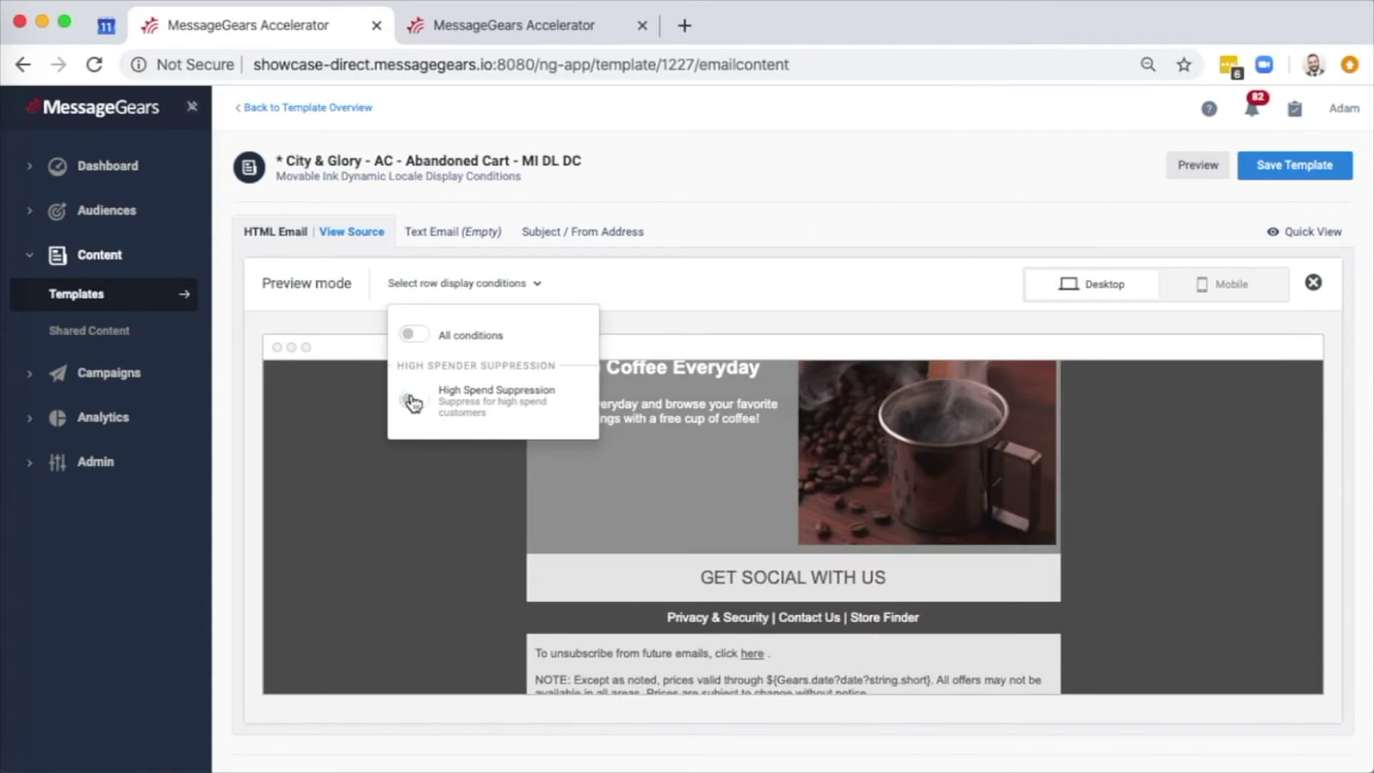
scroll(453, 507, "up", 2)
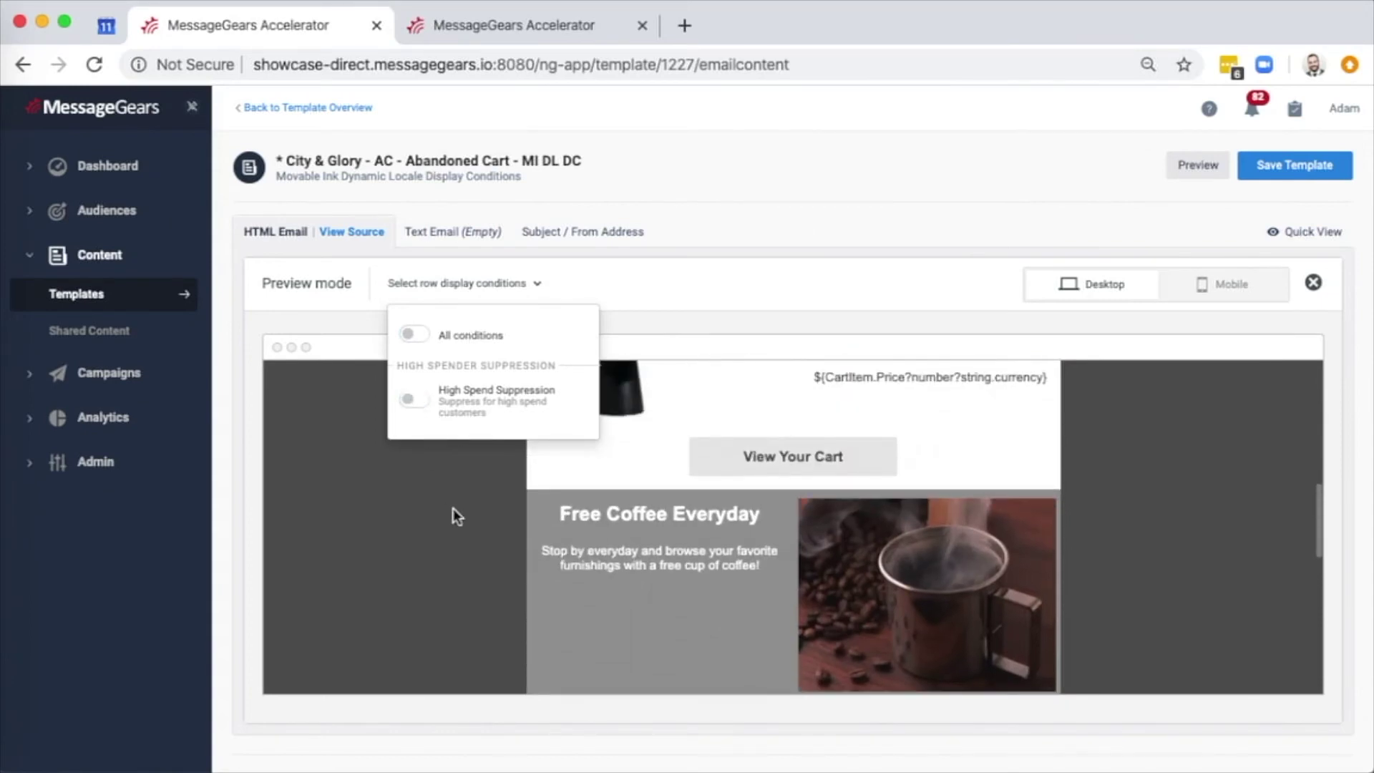
left_click(411, 402)
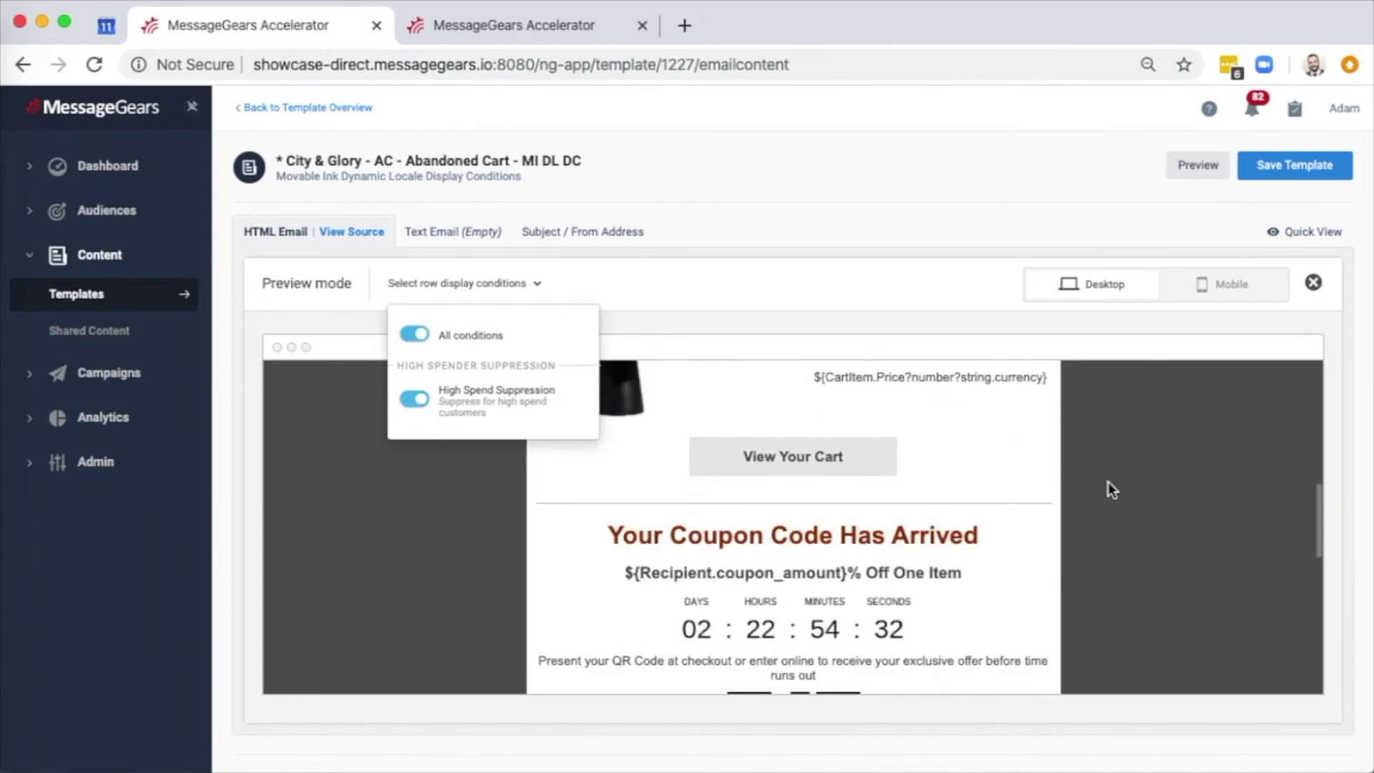
left_click(1314, 285)
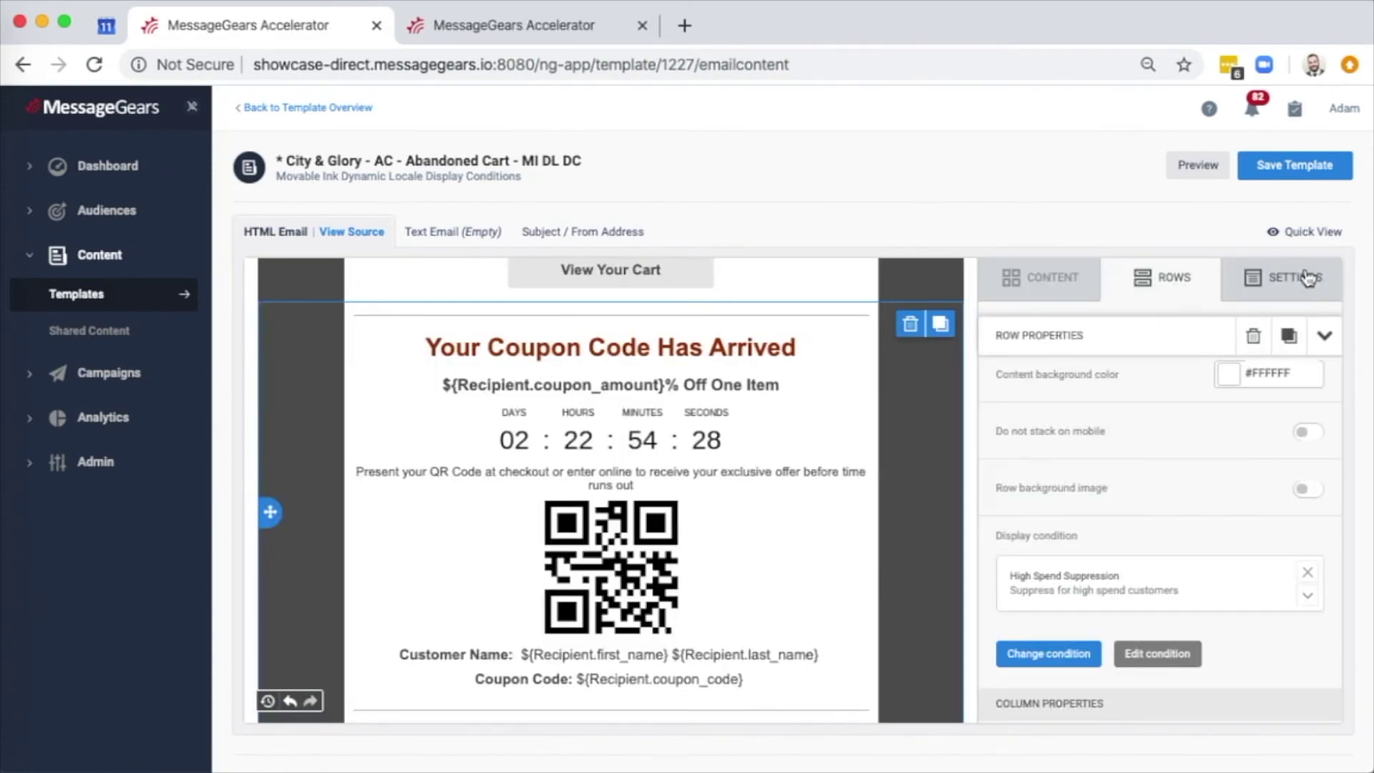
- Open the template's personalized preview, discarding the unsaved changes, and examine the cart details for the English - Coupon sample
left_click(1193, 164)
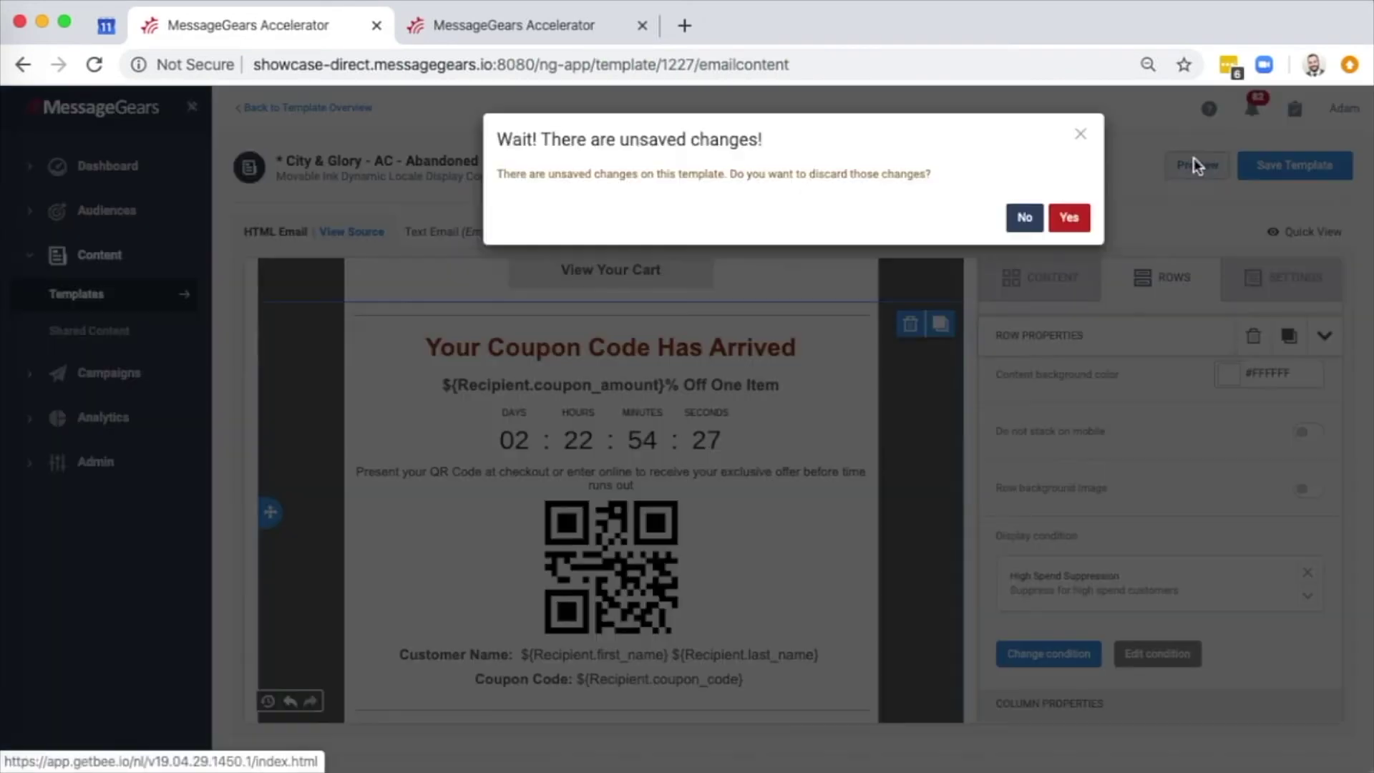
left_click(1069, 218)
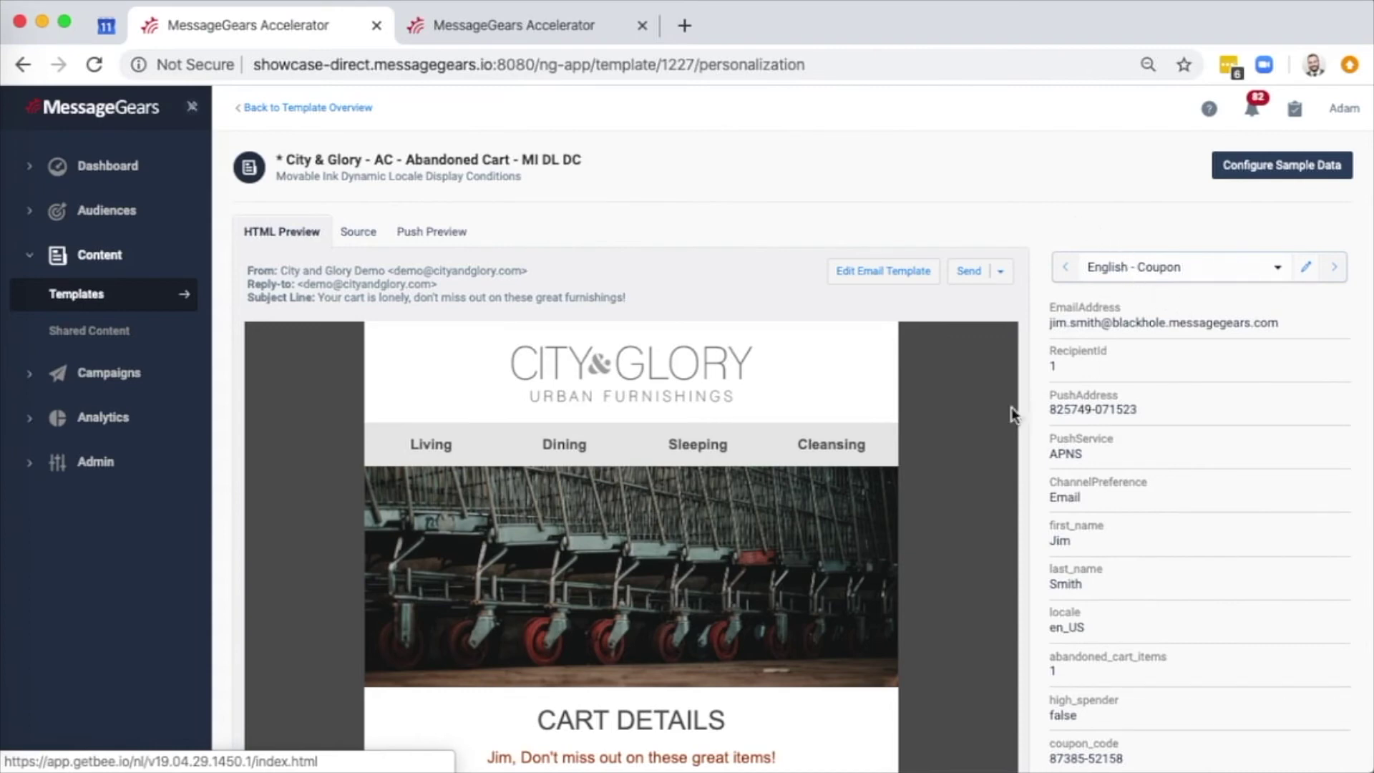
scroll(913, 462, "down", 3)
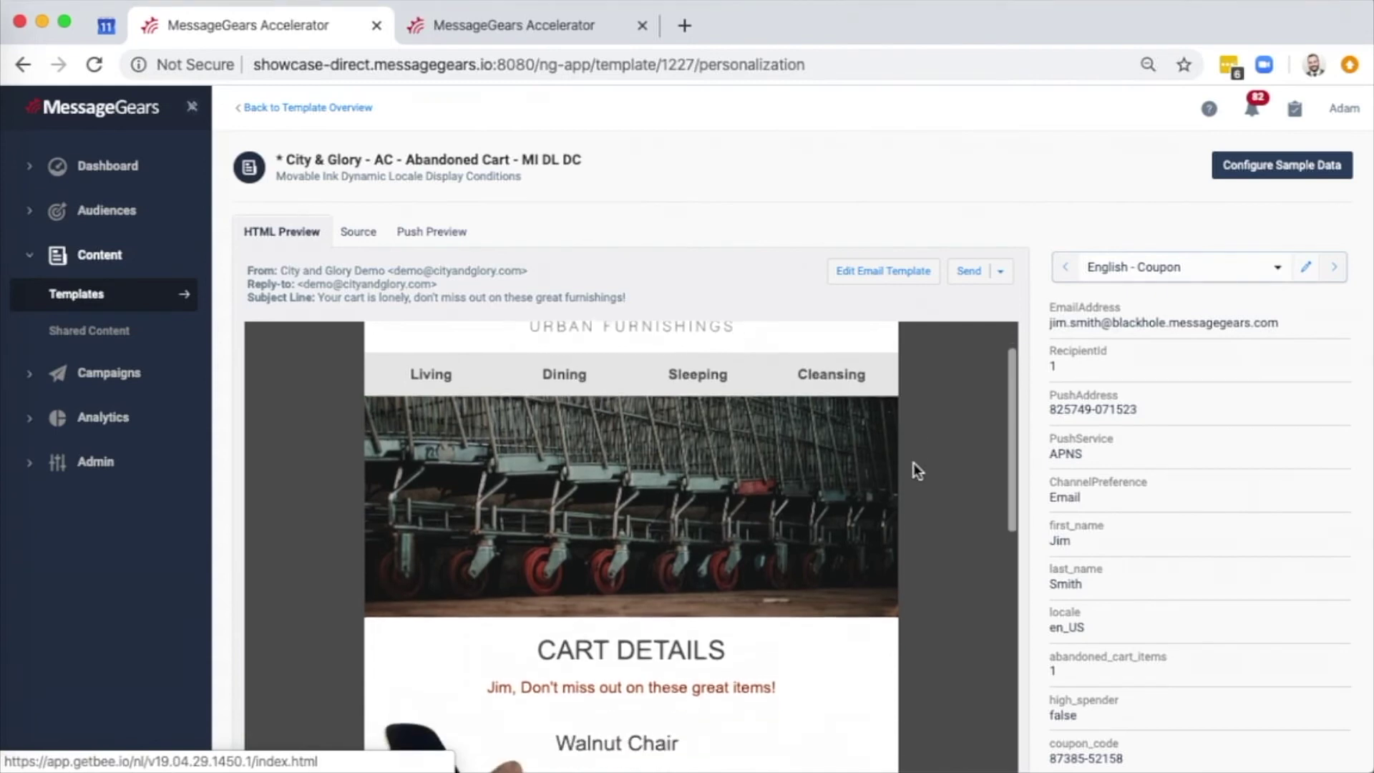
scroll(913, 463, "down", 5)
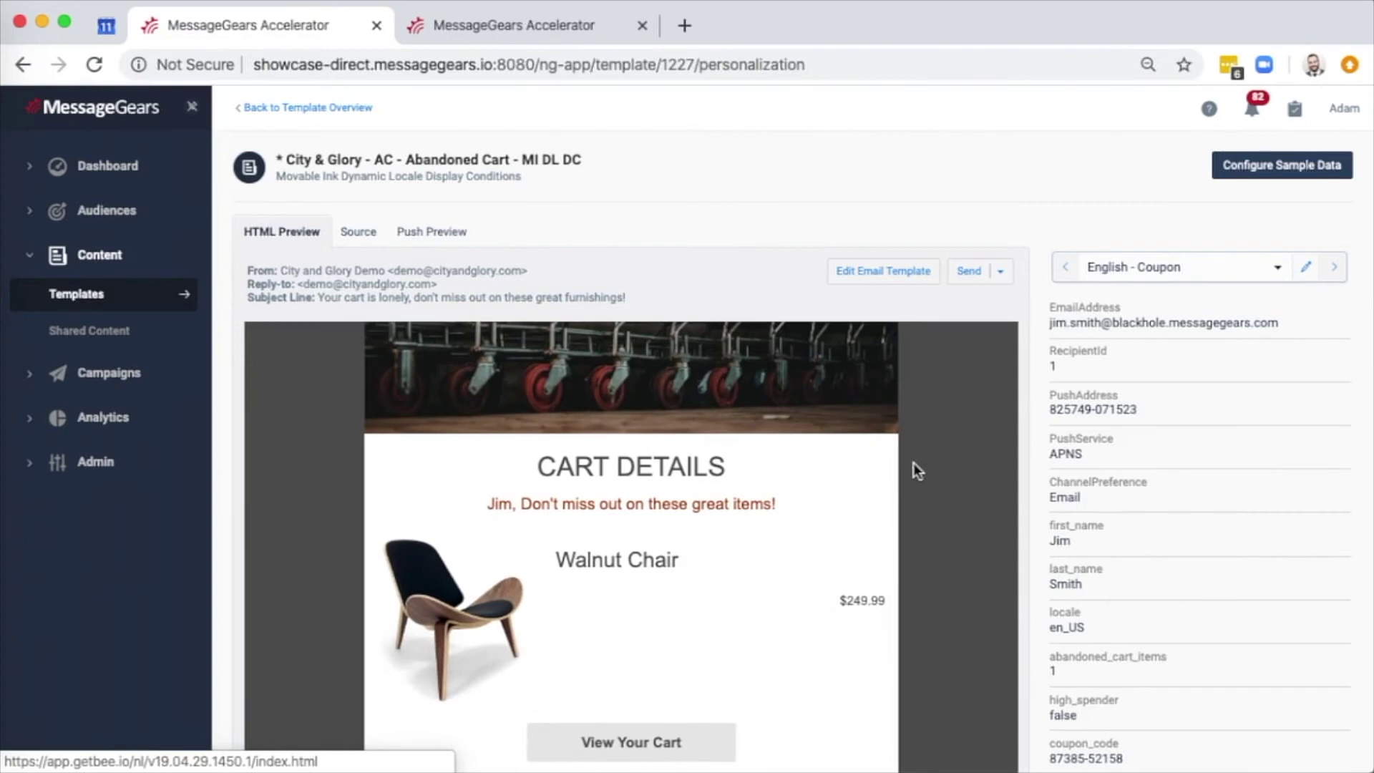
scroll(922, 471, "down", 2)
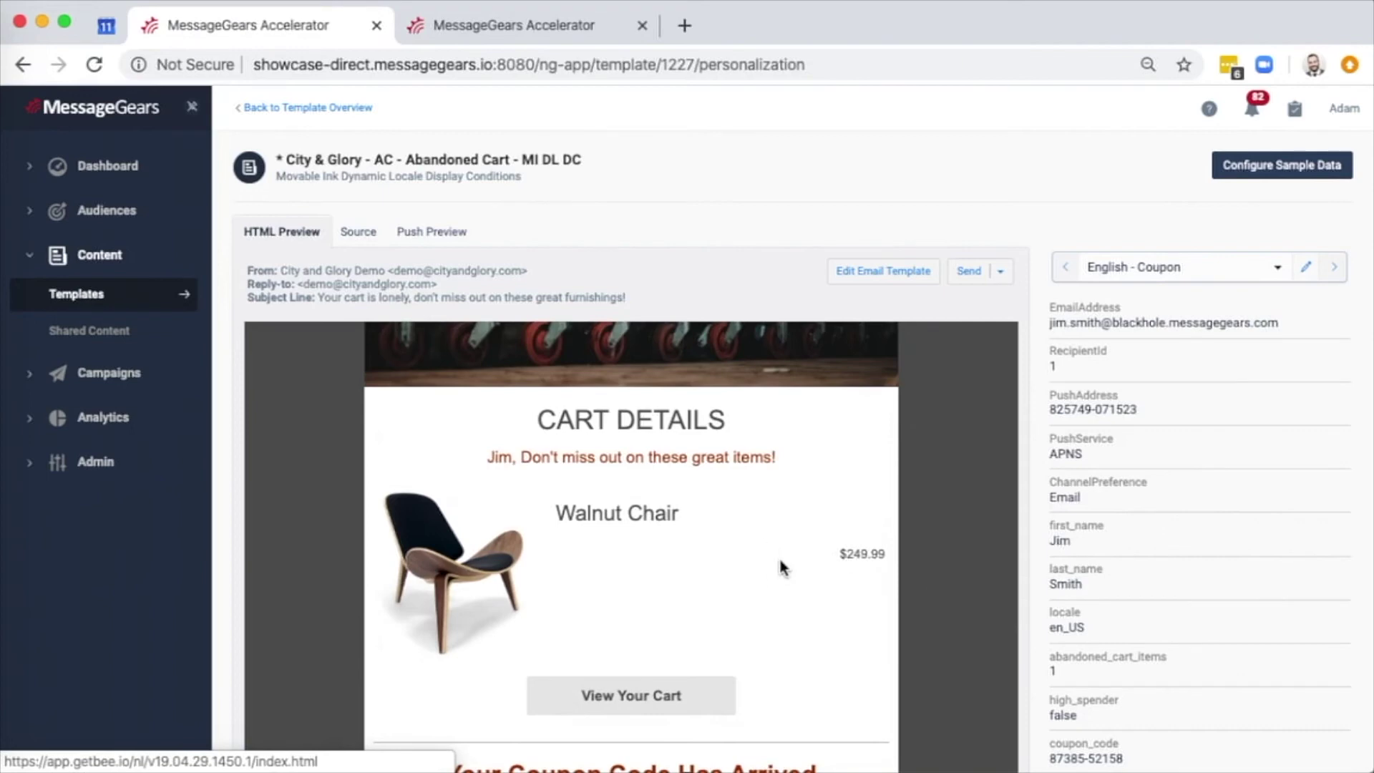
- Preview the email with the Spanish - High Spend and Chinese - Coupon samples, checking each one's cart details
left_click(1338, 269)
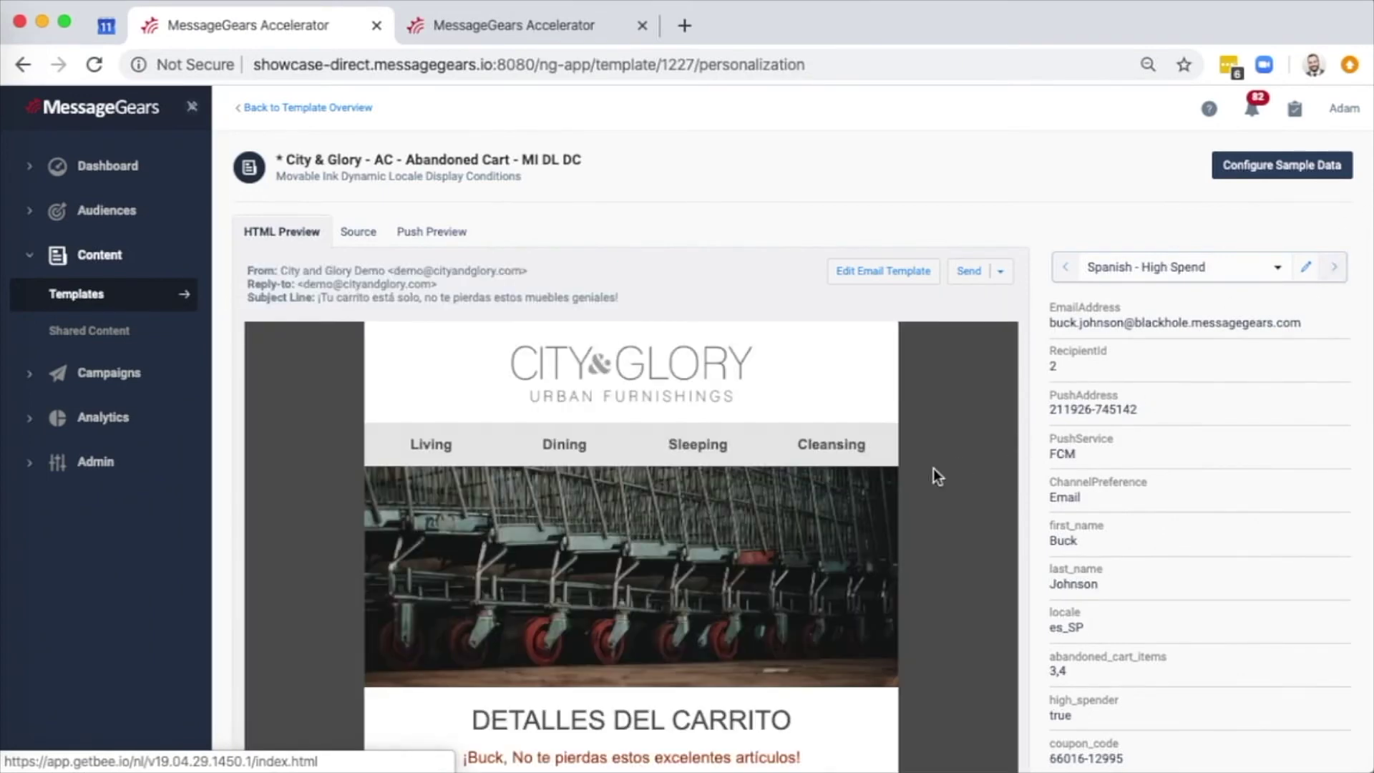
scroll(933, 468, "down", 3)
scroll(933, 468, "down", 1)
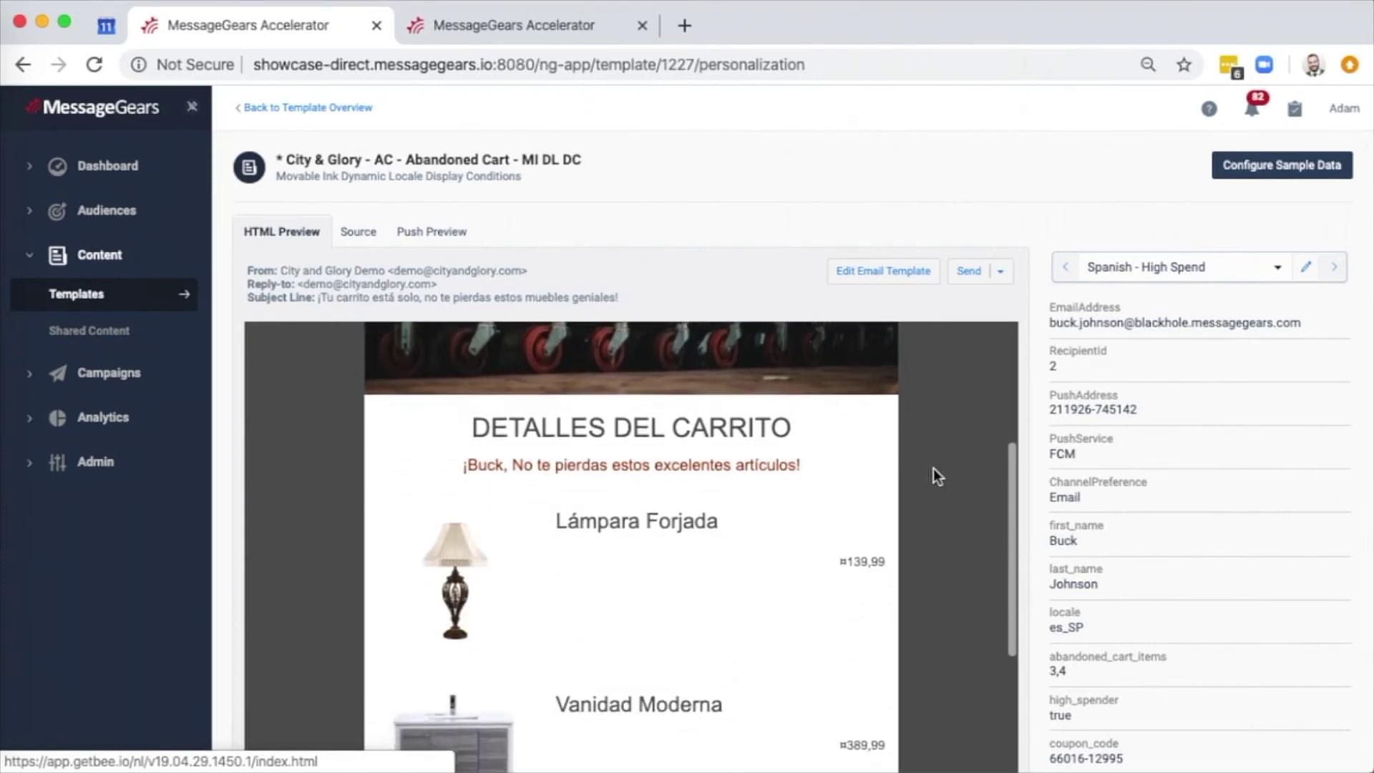
scroll(933, 468, "down", 1)
scroll(933, 468, "down", 1)
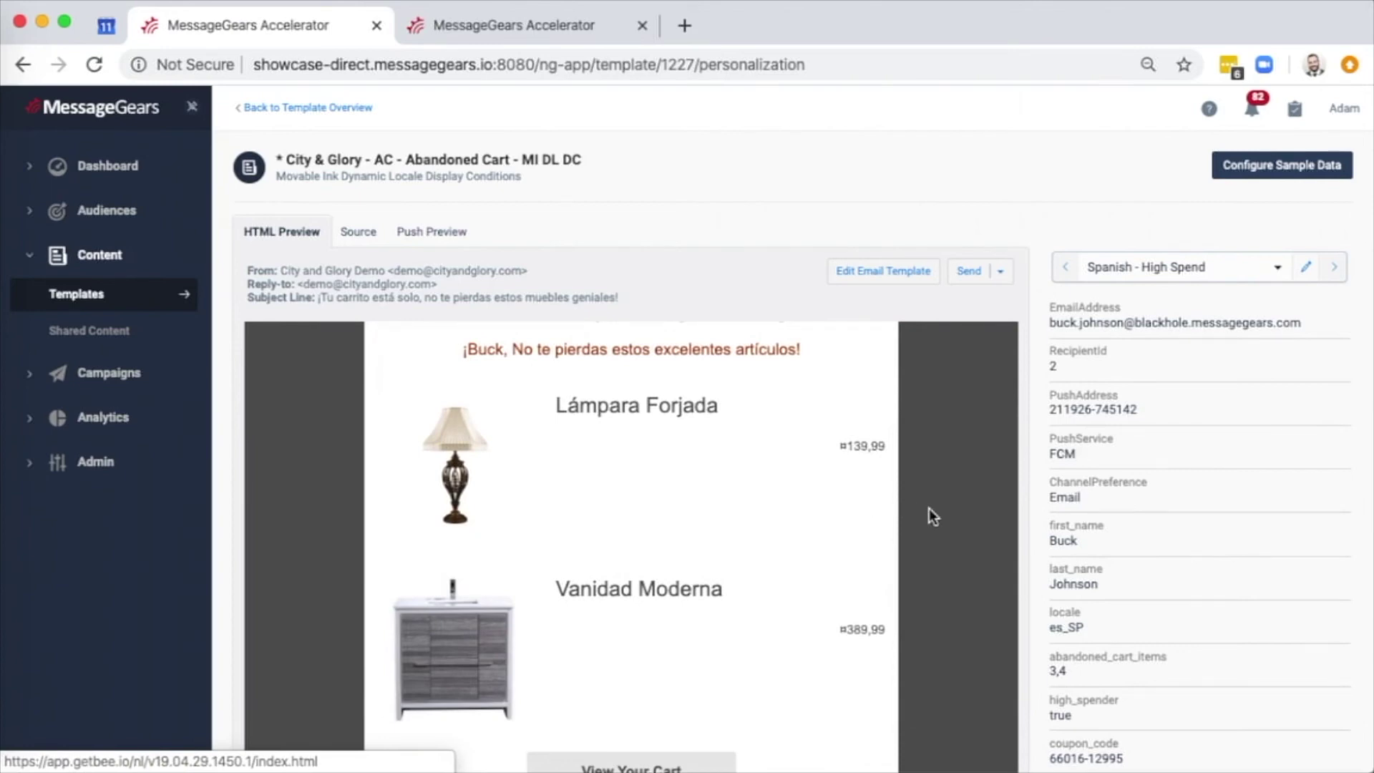
left_click(1334, 272)
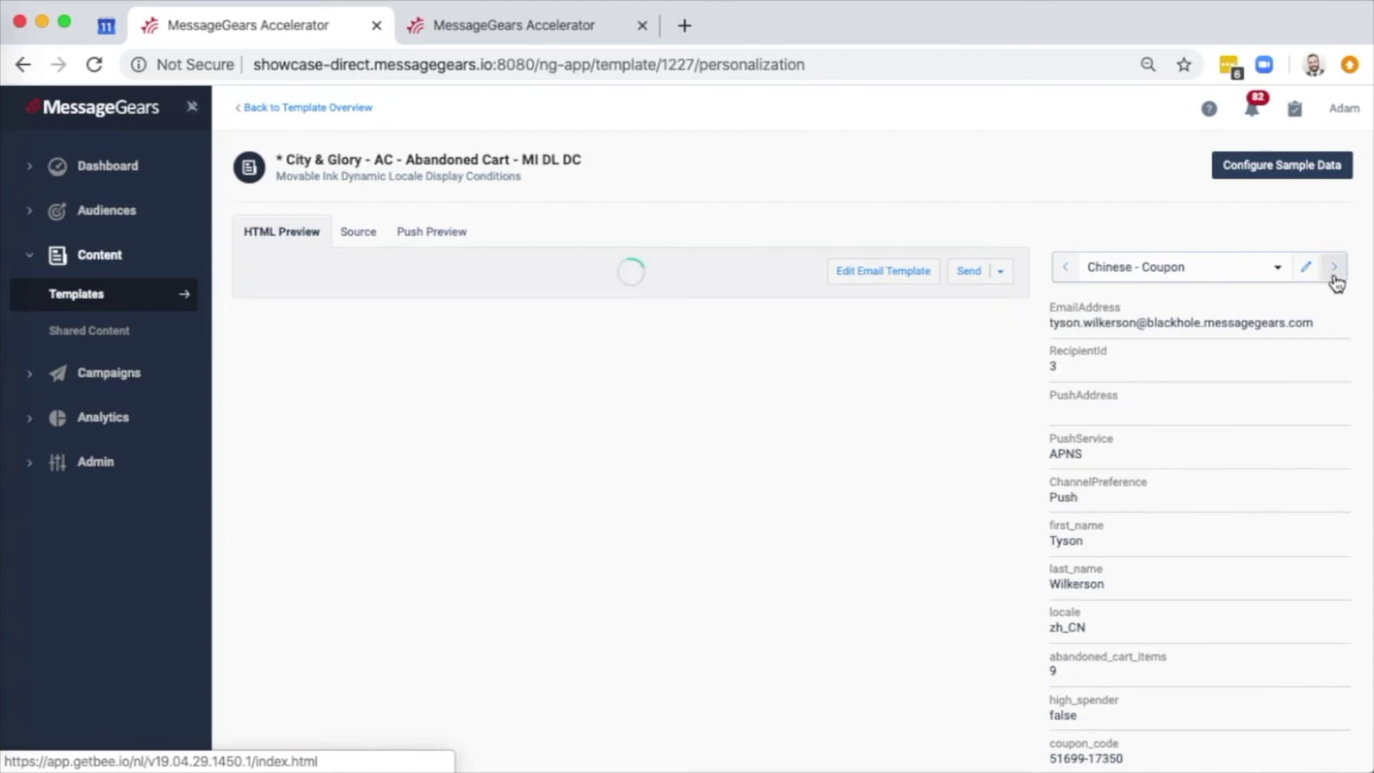
scroll(851, 555, "down", 5)
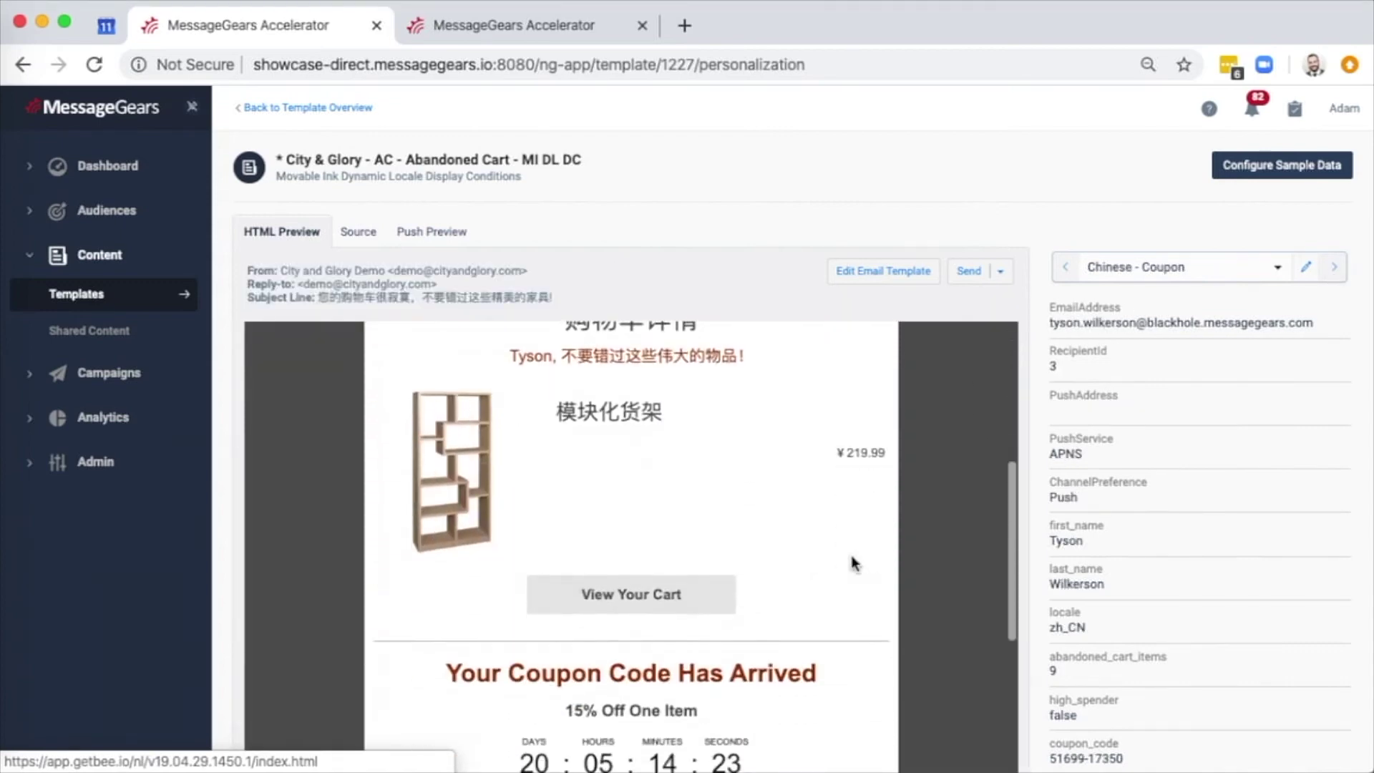
- Return to the English - Coupon sample, set abandoned_cart_items to 1,4,5,6, and check the cart details in the preview
left_click(1333, 268)
left_click(1333, 268)
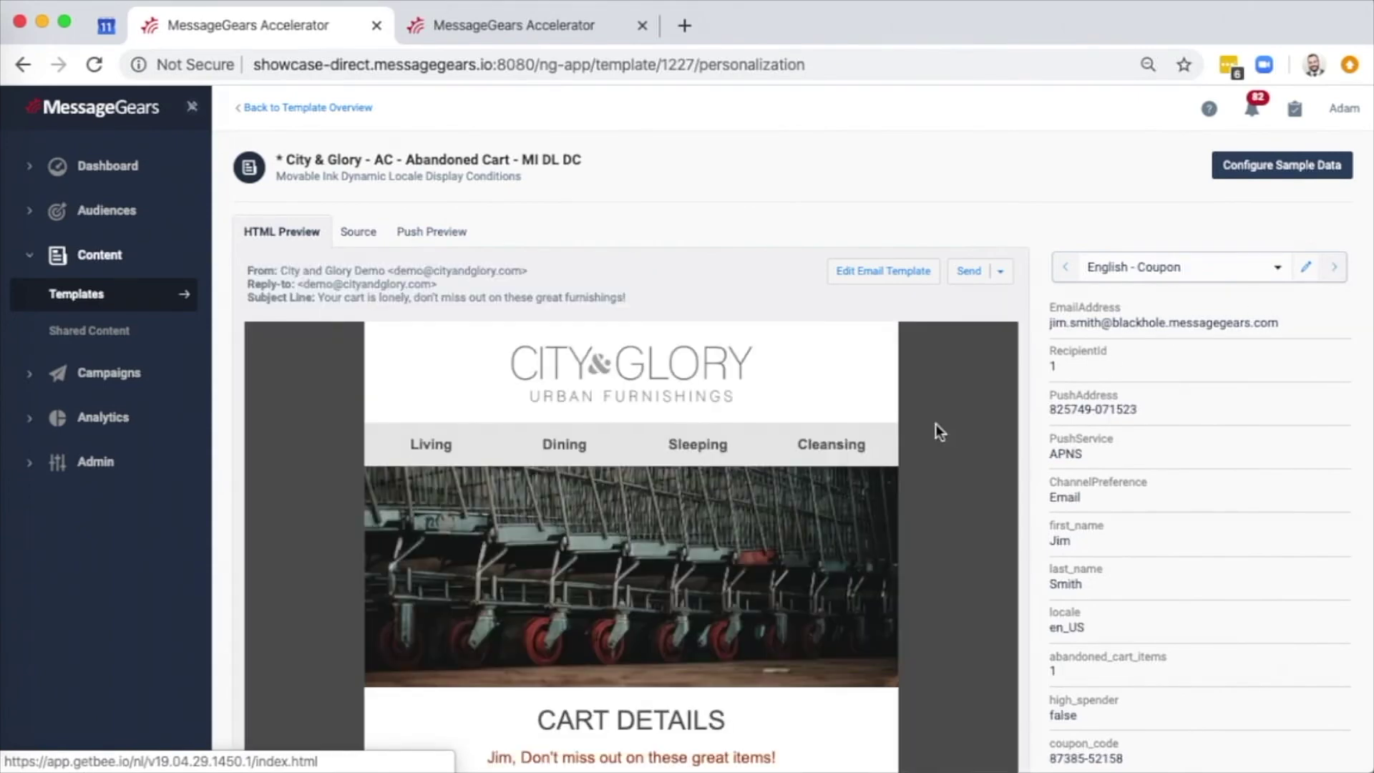
scroll(906, 432, "down", 3)
scroll(905, 432, "down", 2)
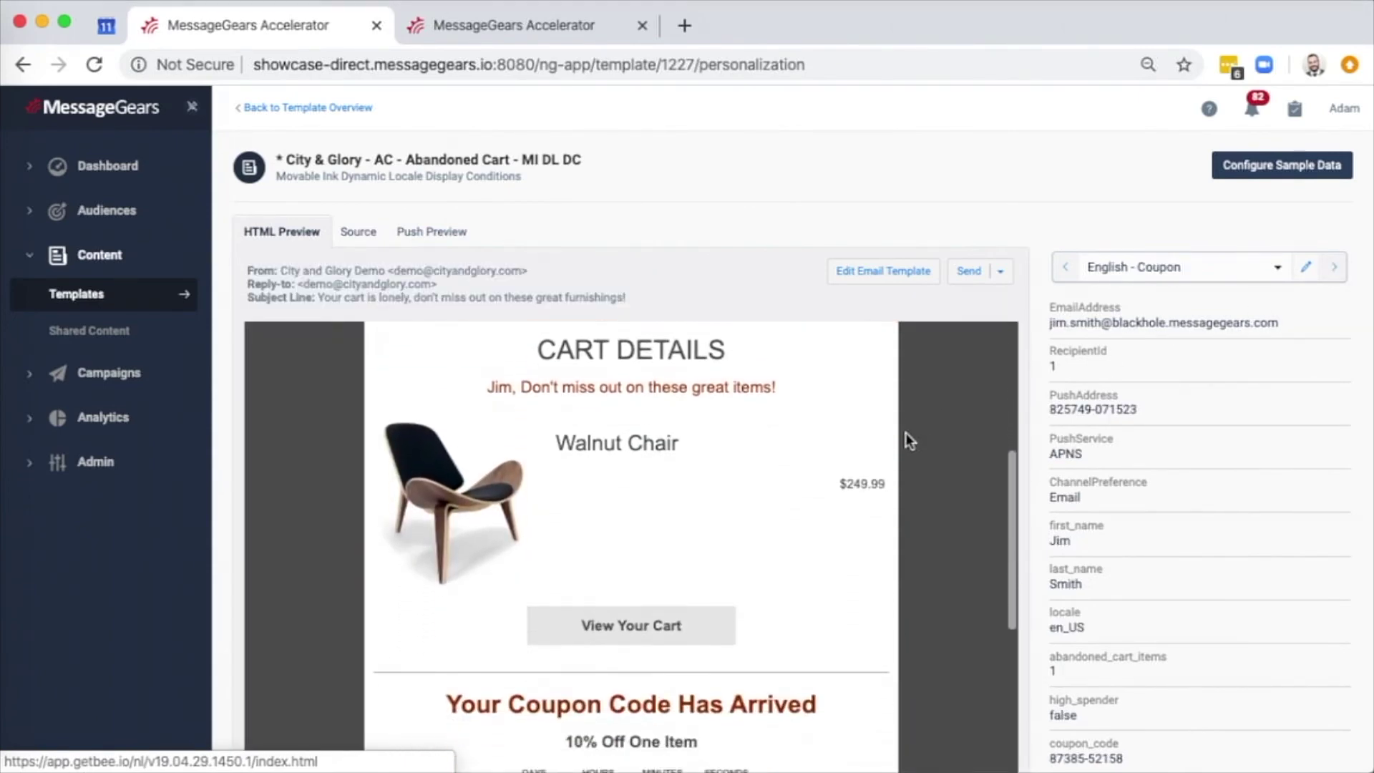
left_click(1107, 671)
type(",4,5,6")
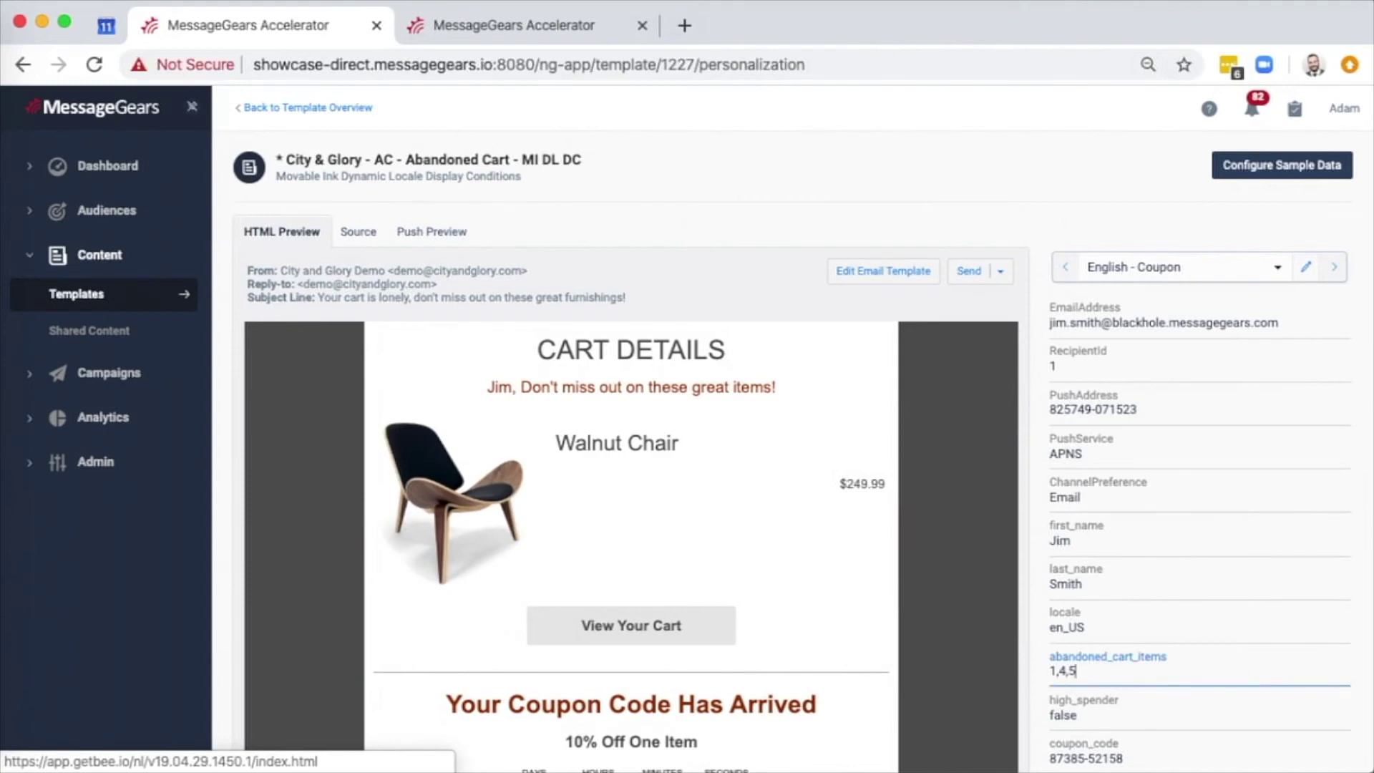
left_click(1120, 594)
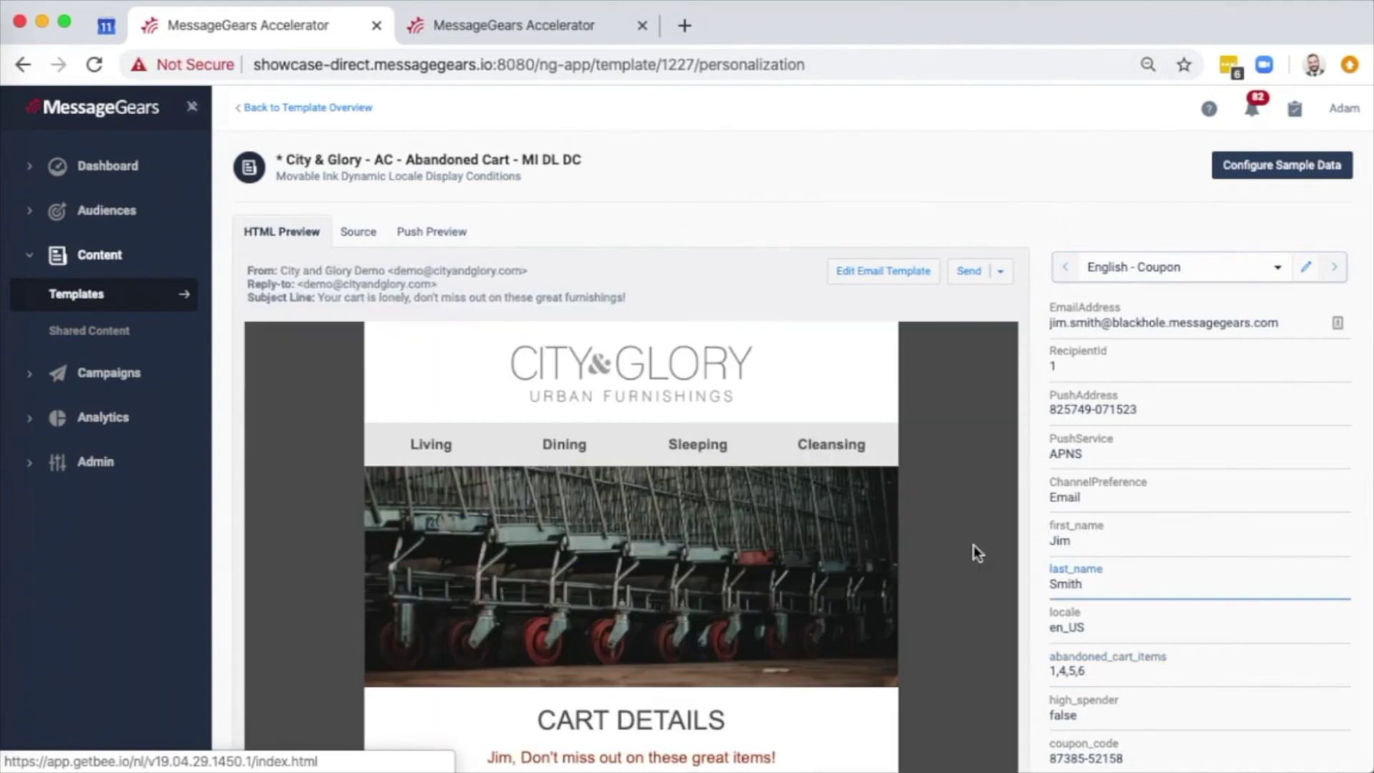
scroll(973, 543, "down", 5)
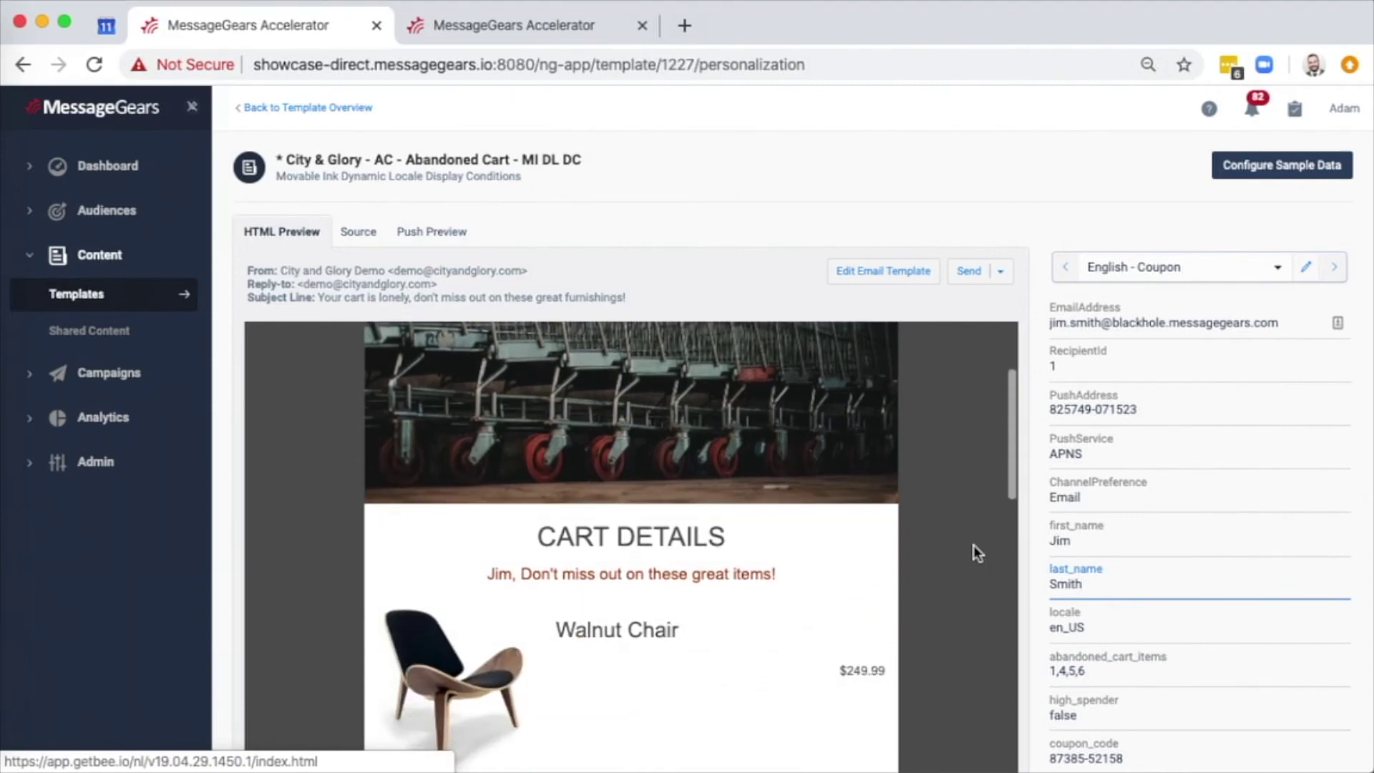
scroll(973, 543, "down", 1)
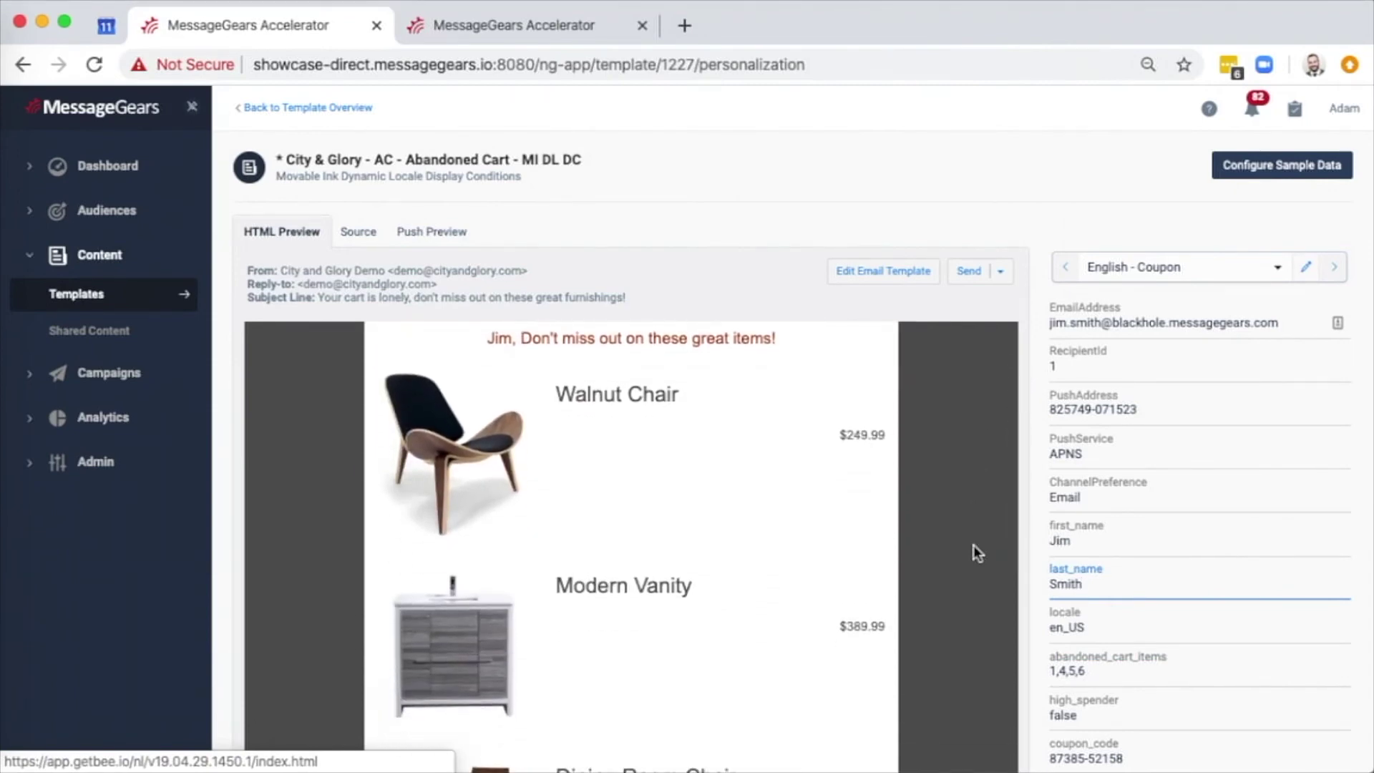
- View the push preview, switch it to the Spanish - High Spend sample, and return to the HTML preview
left_click(428, 233)
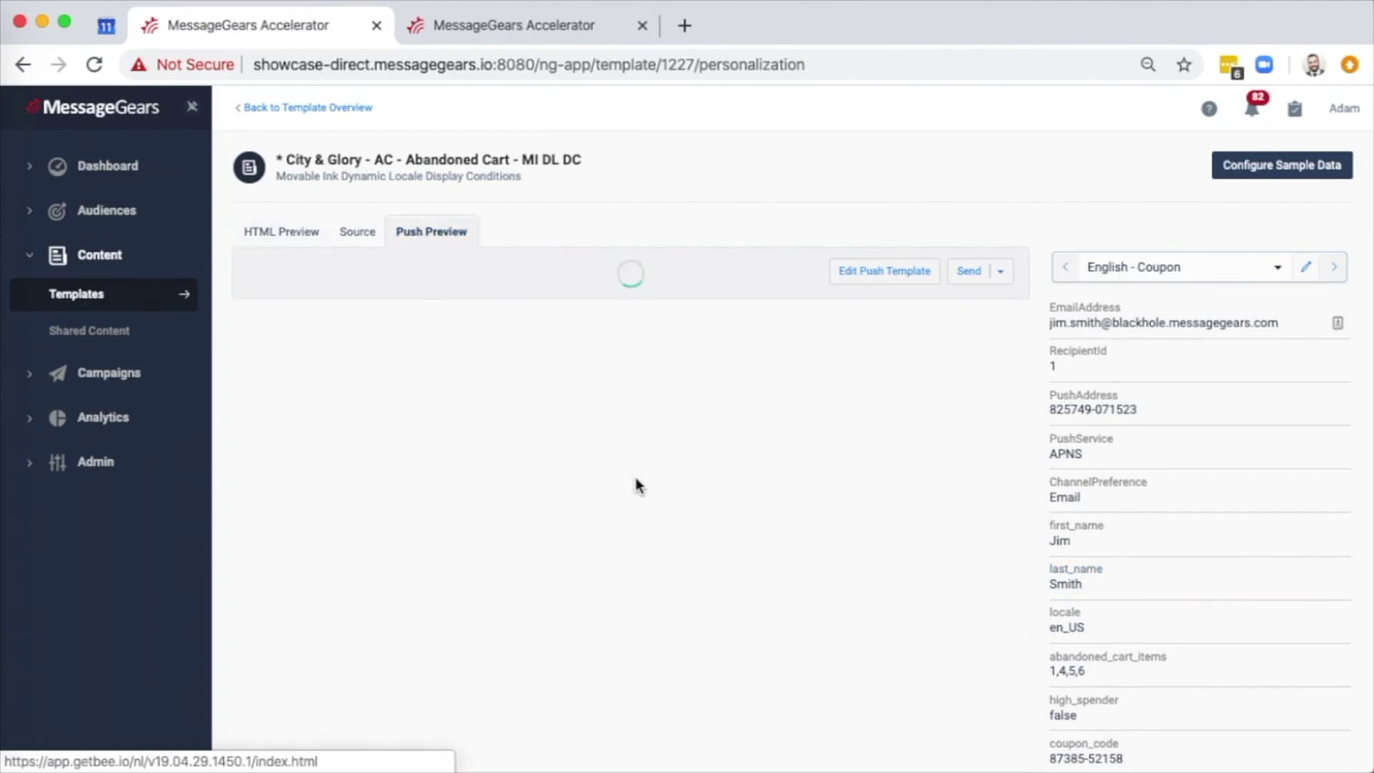
left_click(1332, 267)
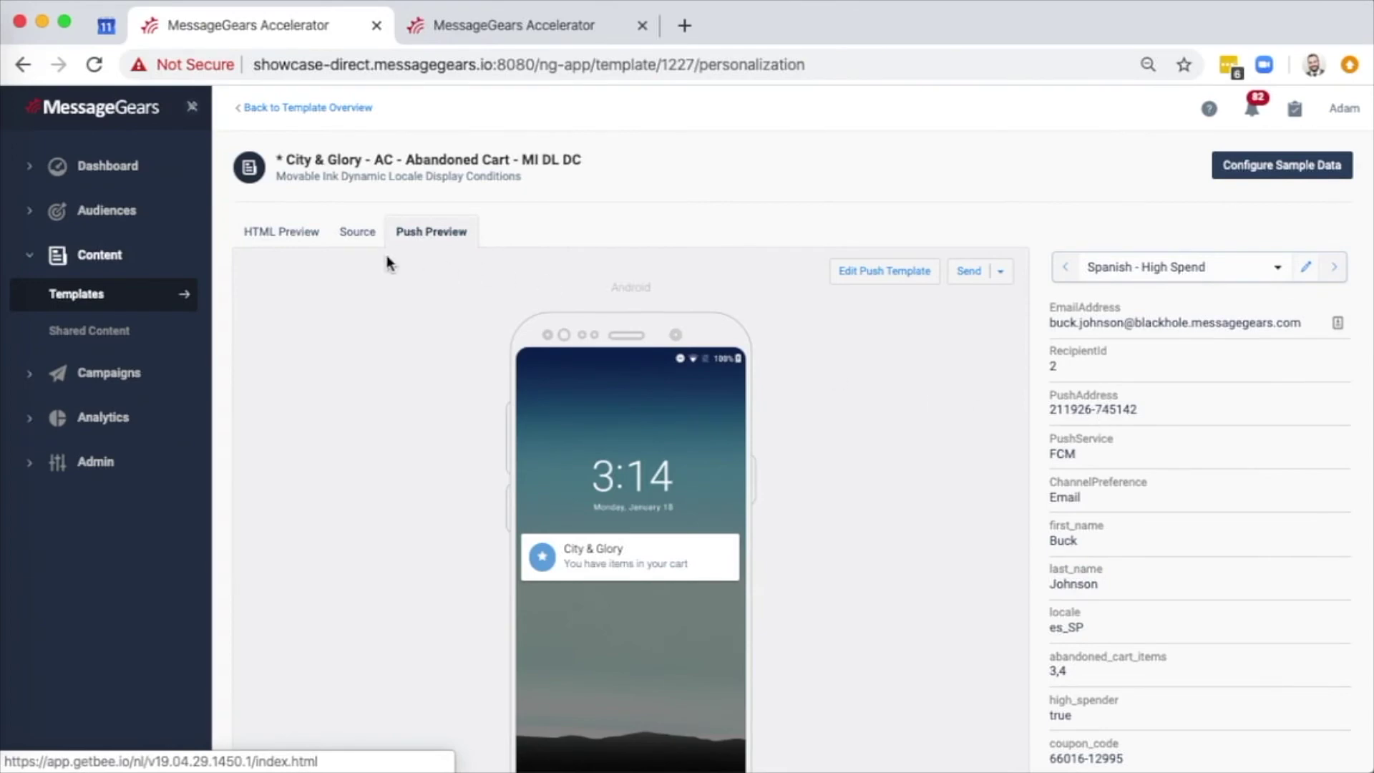
left_click(265, 234)
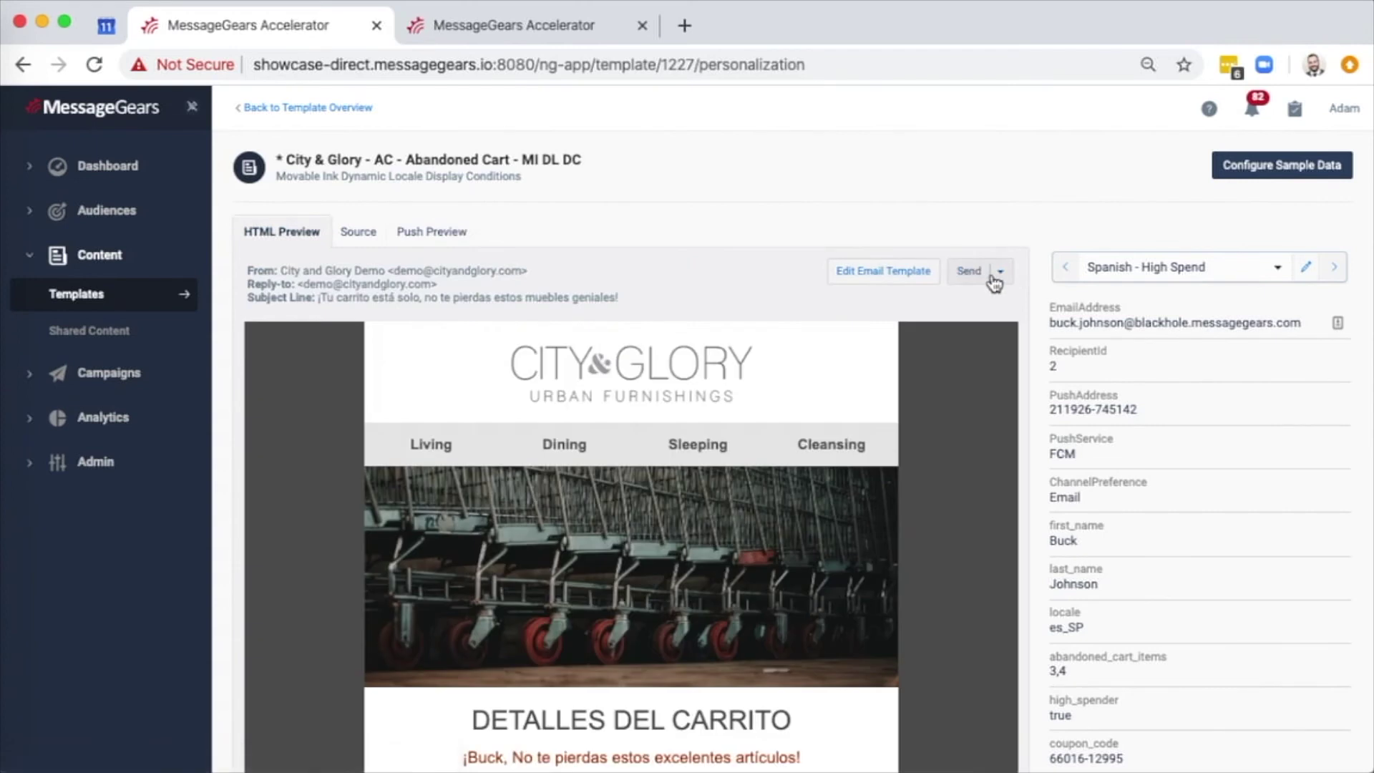
- Open the test-send options for the current sample only, review the email and push recipients, and close them without sending
left_click(994, 279)
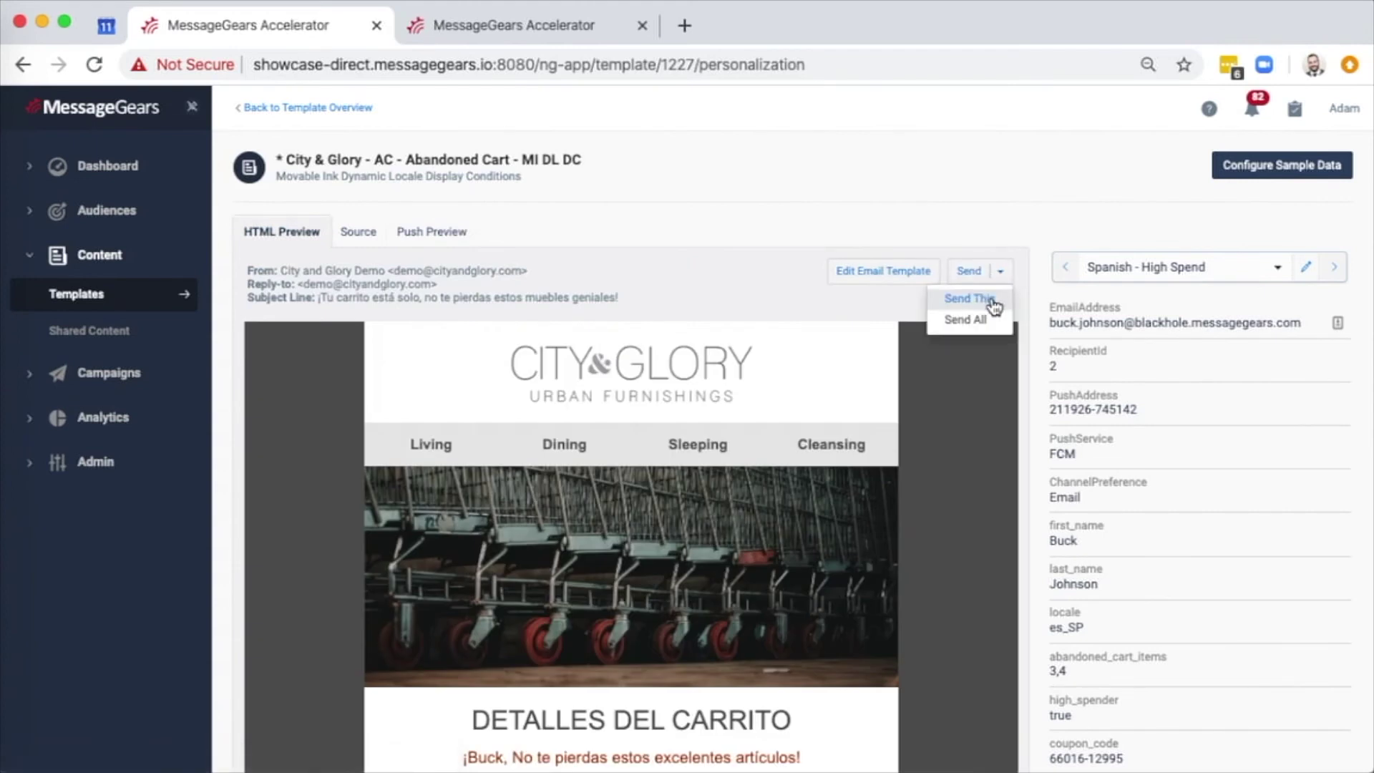
left_click(994, 300)
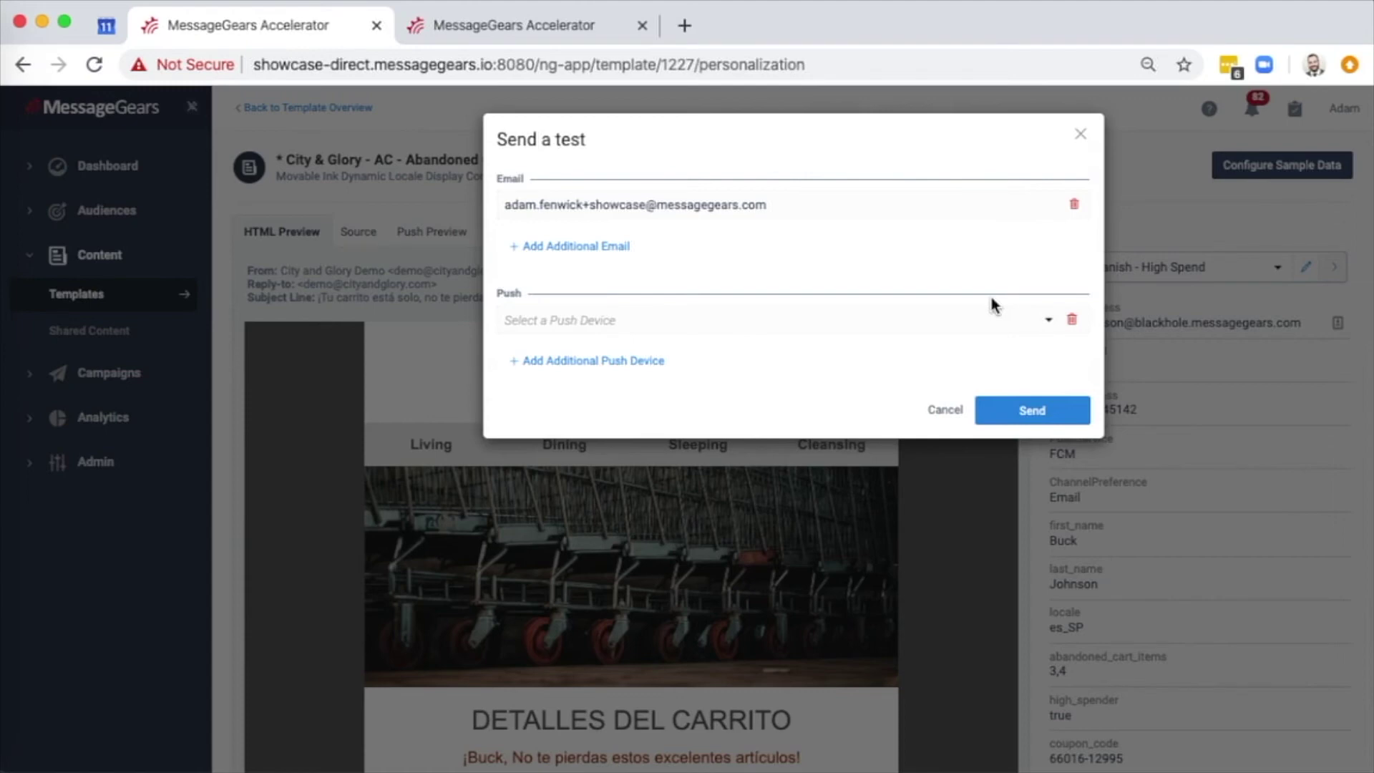
left_click(1080, 134)
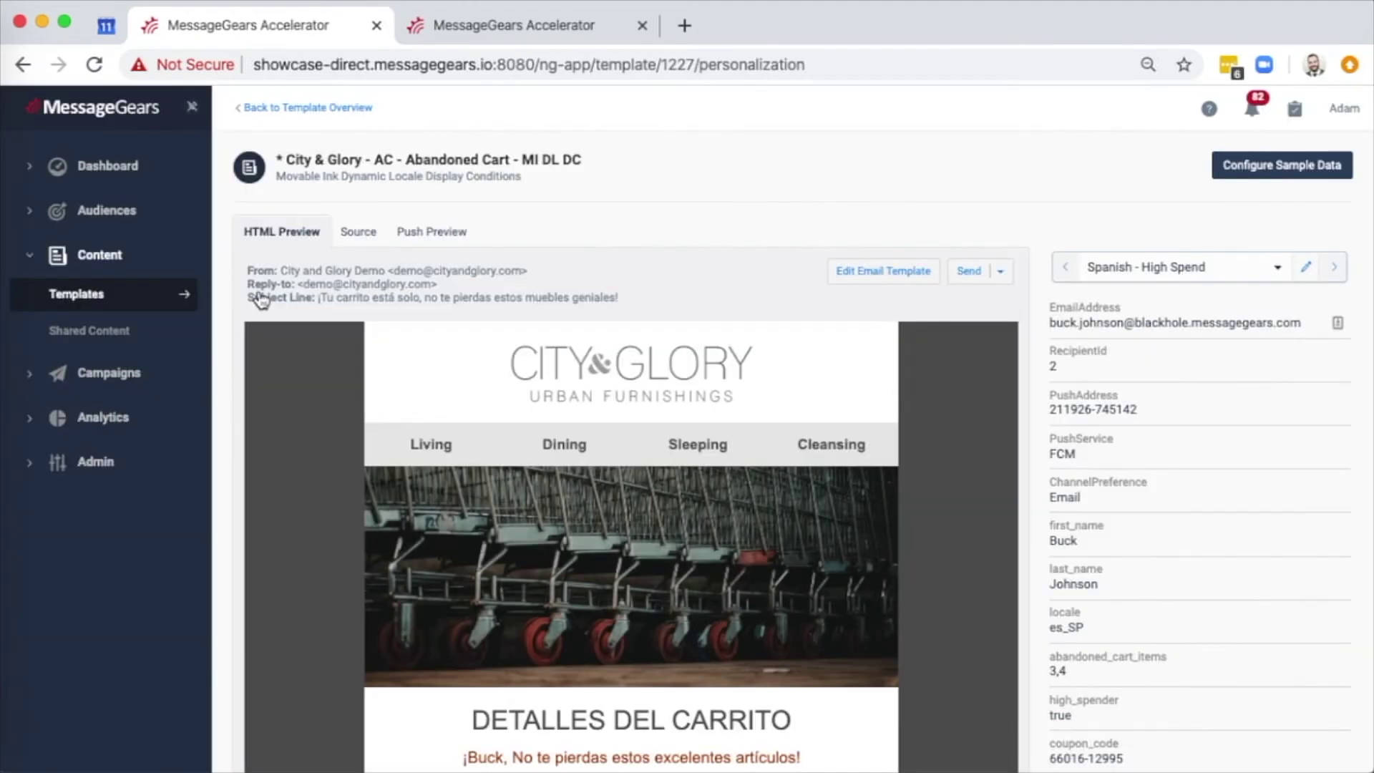
- Open the Abandoned Cart template's push notification editor, view the iOS JSON payload editor, and return to the iOS fields
left_click(75, 294)
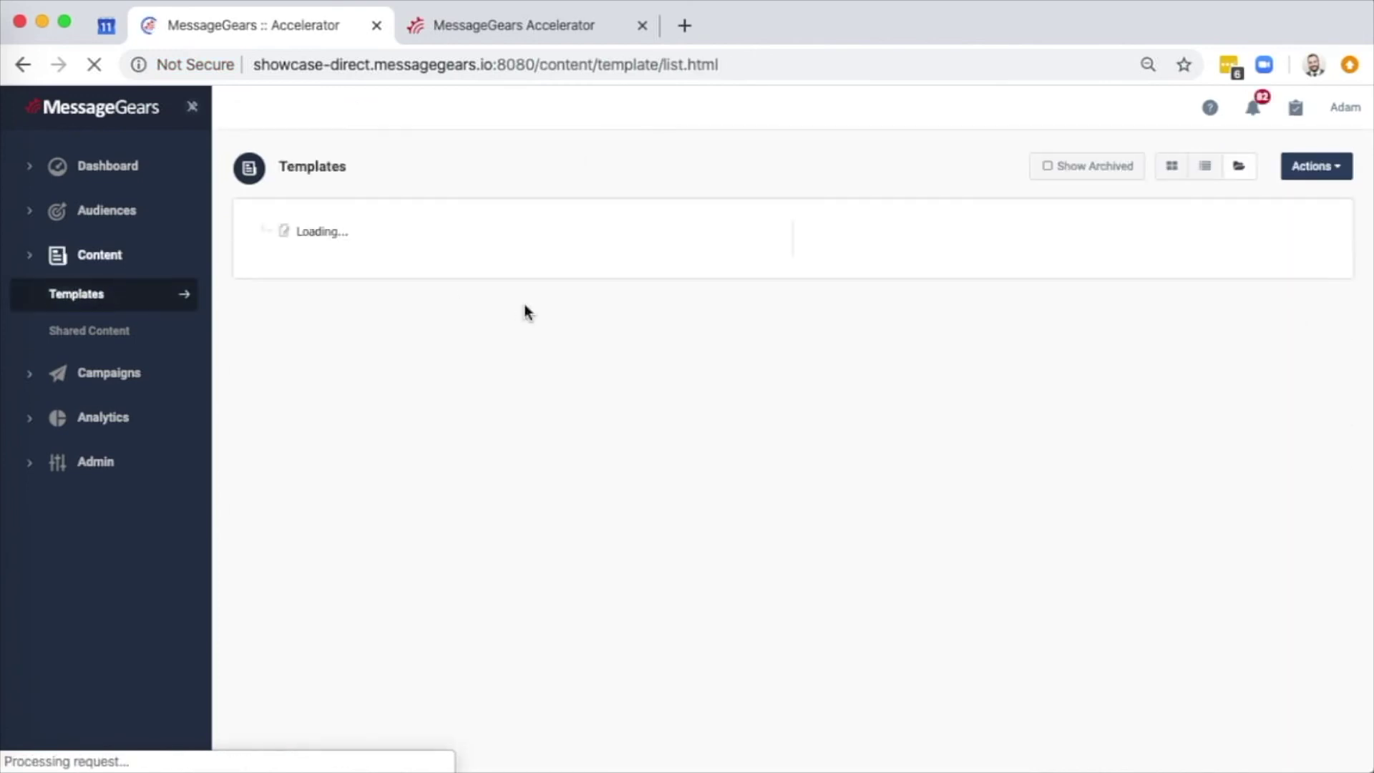
left_click(1160, 358)
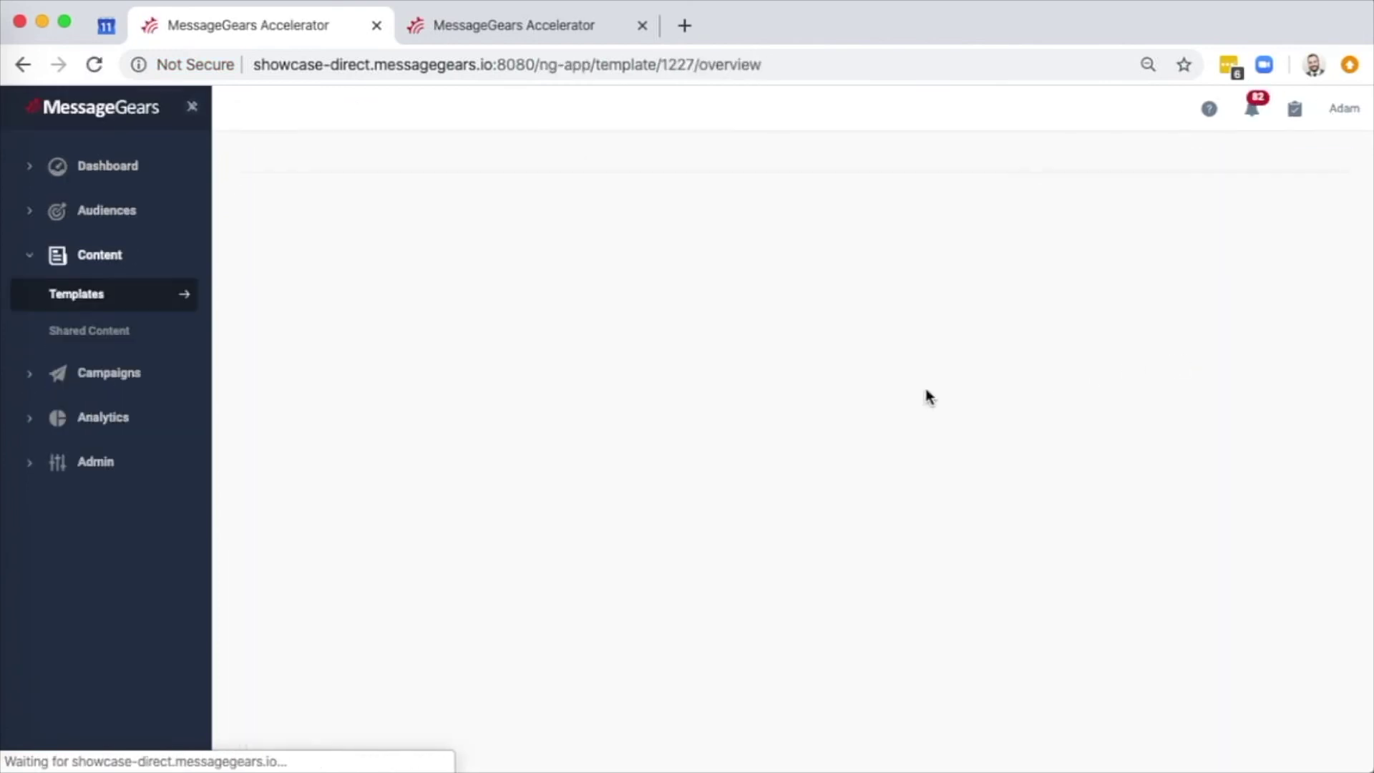
left_click(819, 415)
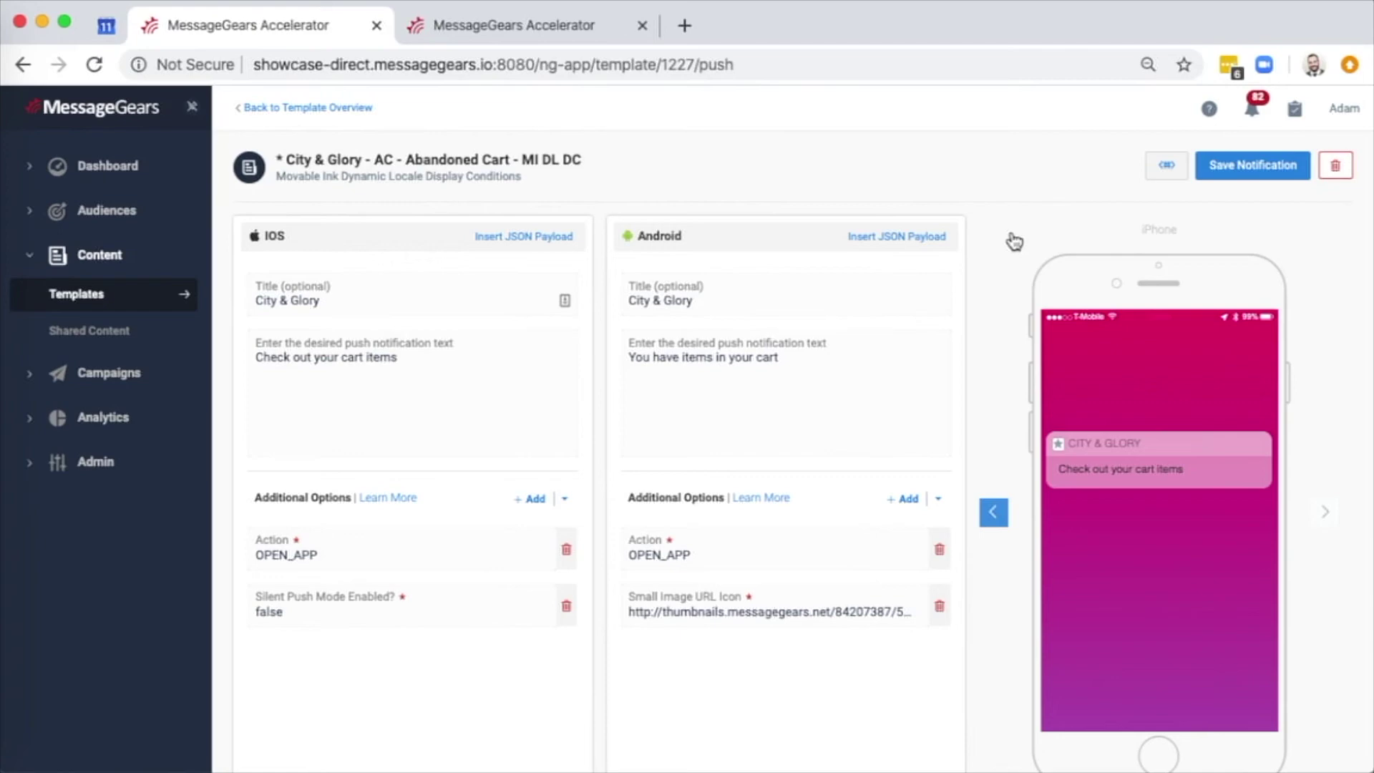
left_click(555, 238)
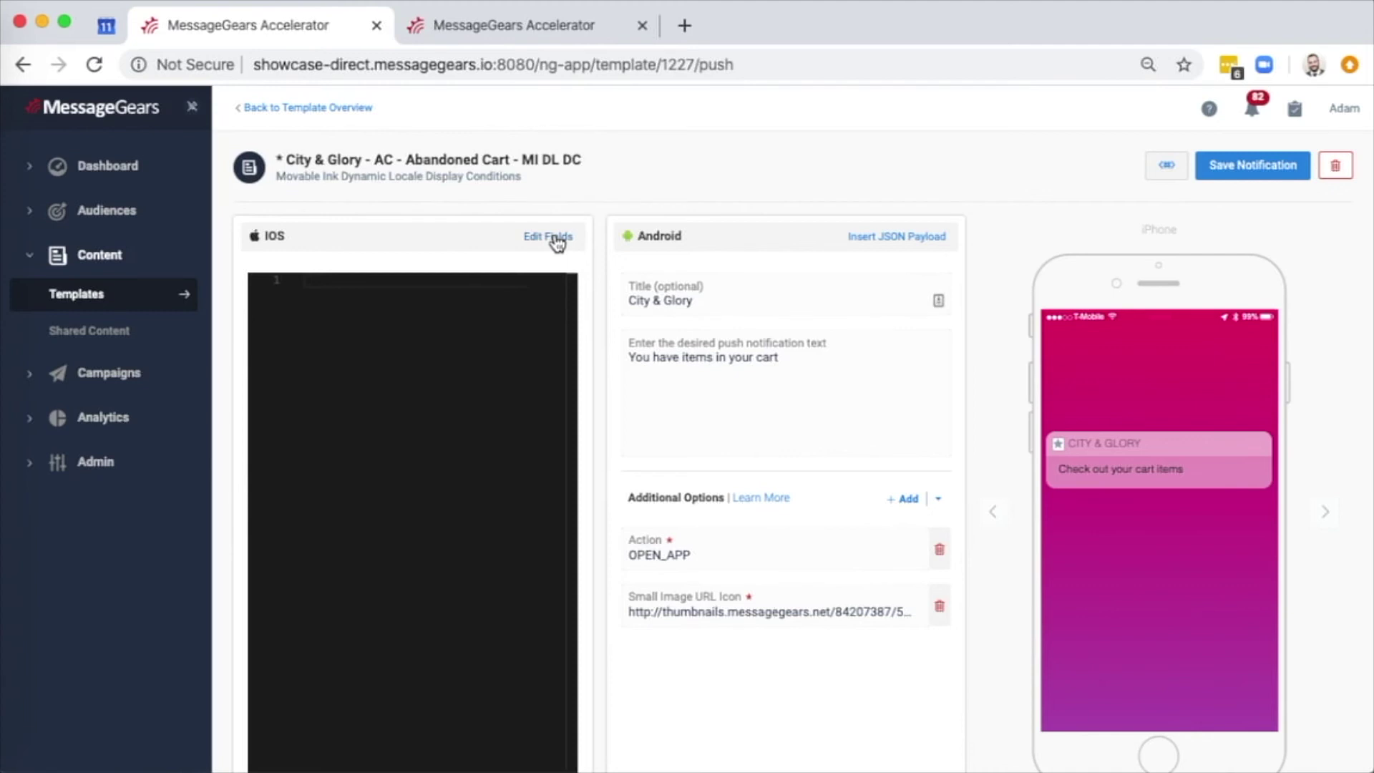
left_click(557, 239)
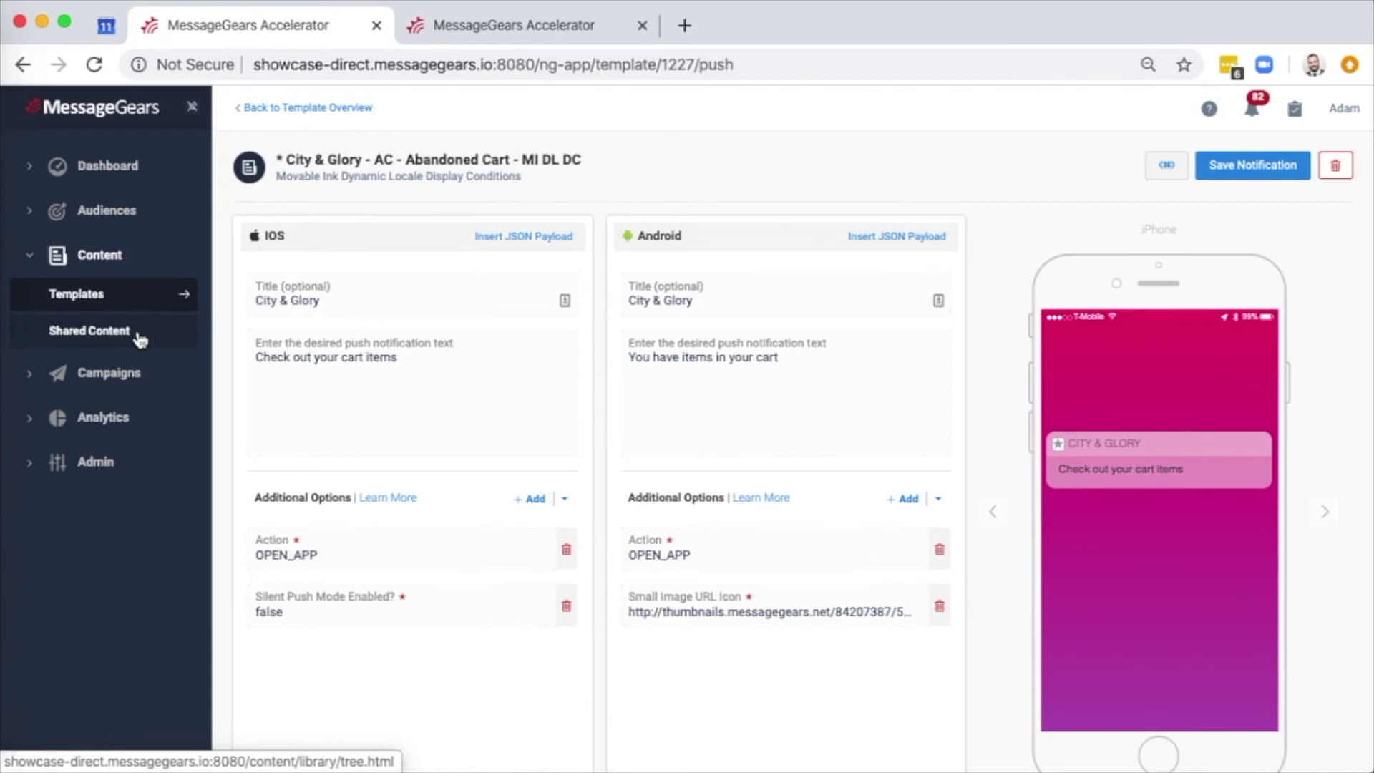
- Open the Welcome Orchestration from the City & Glory (Retail) orchestration campaigns
left_click(131, 374)
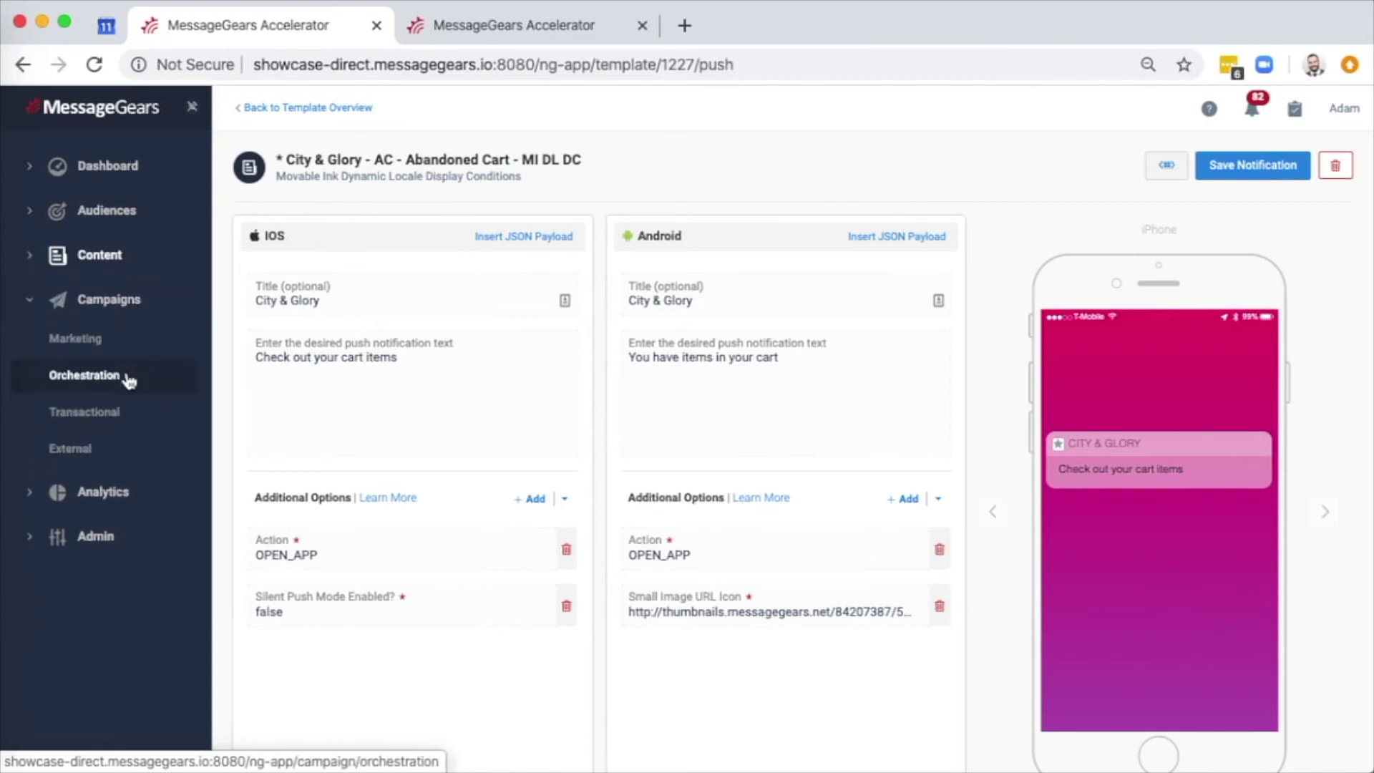
left_click(108, 385)
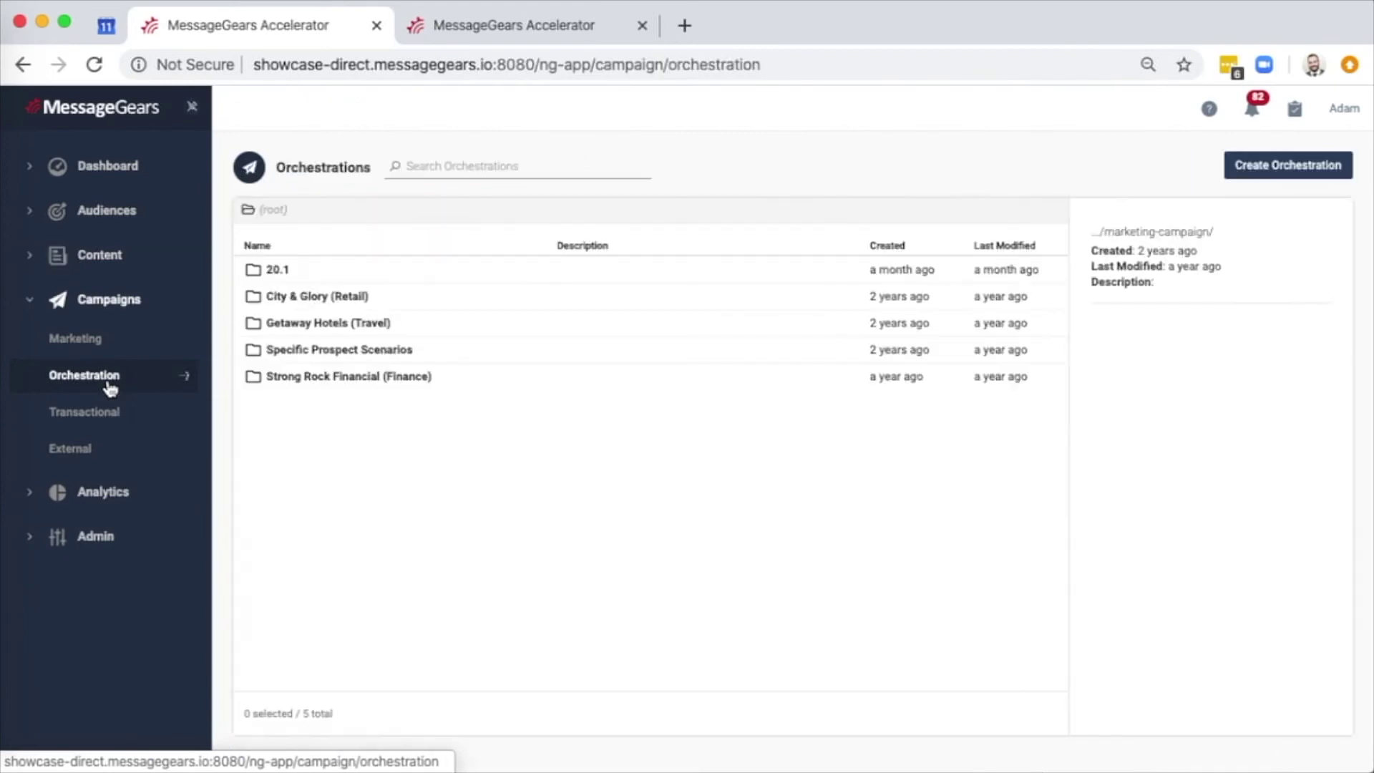
double_click(302, 300)
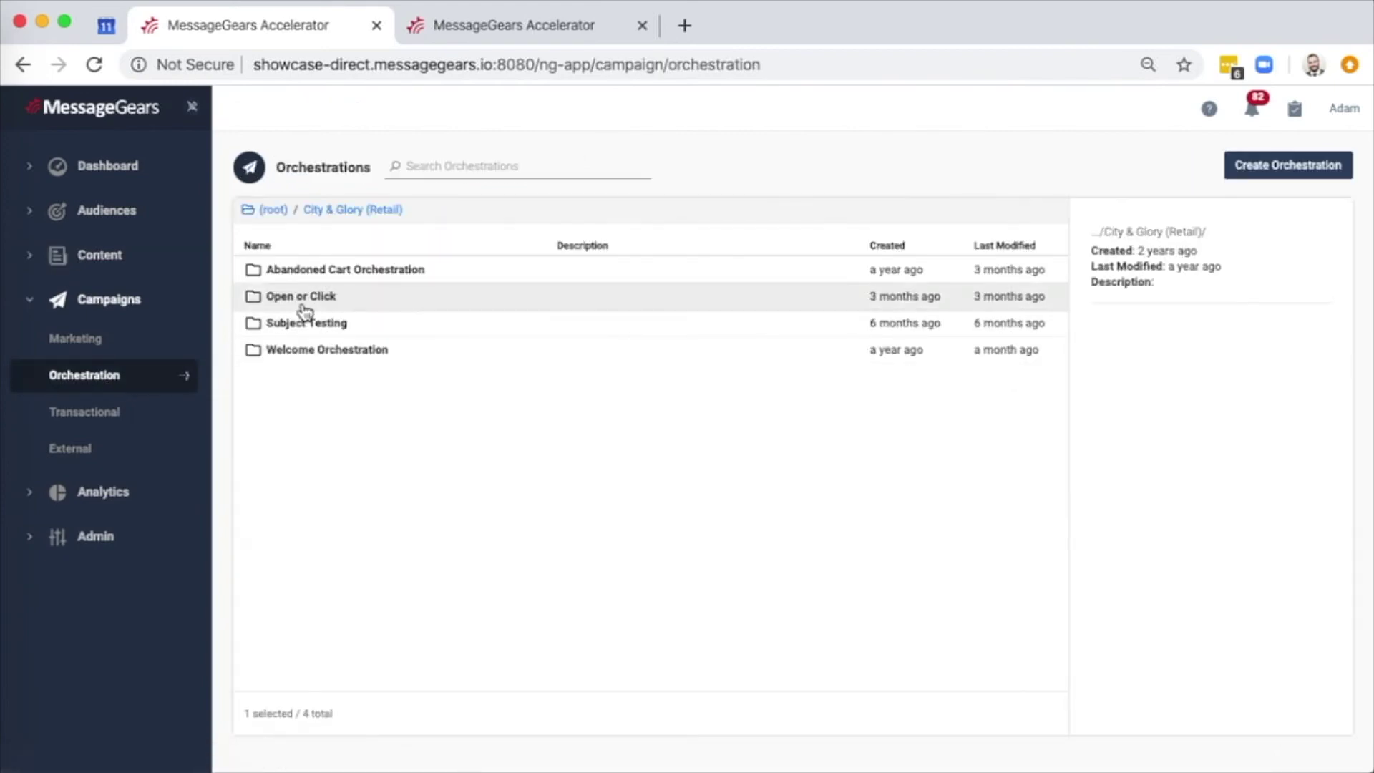
double_click(316, 349)
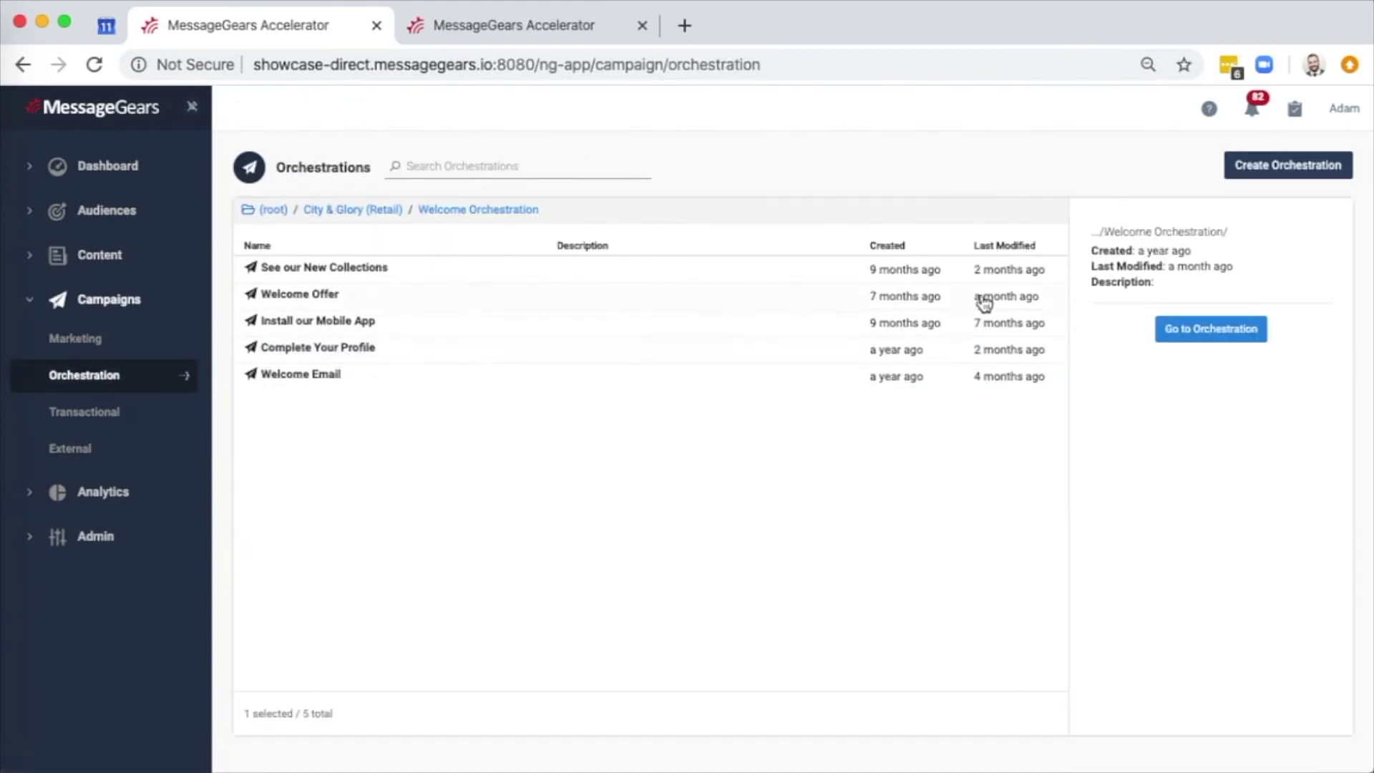
left_click(1252, 331)
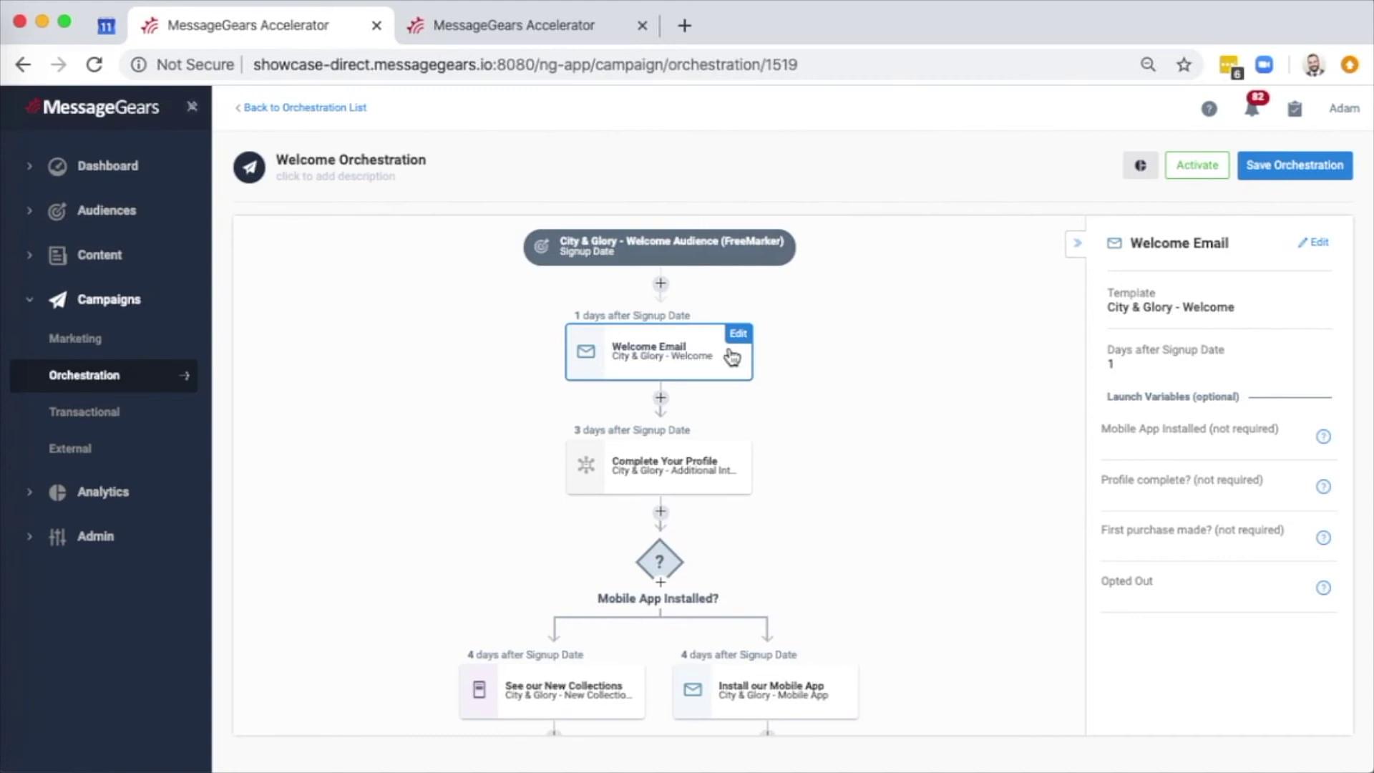
- Open the Welcome Email step's details for editing and review its sending channel options, keeping Email Only
left_click(1317, 246)
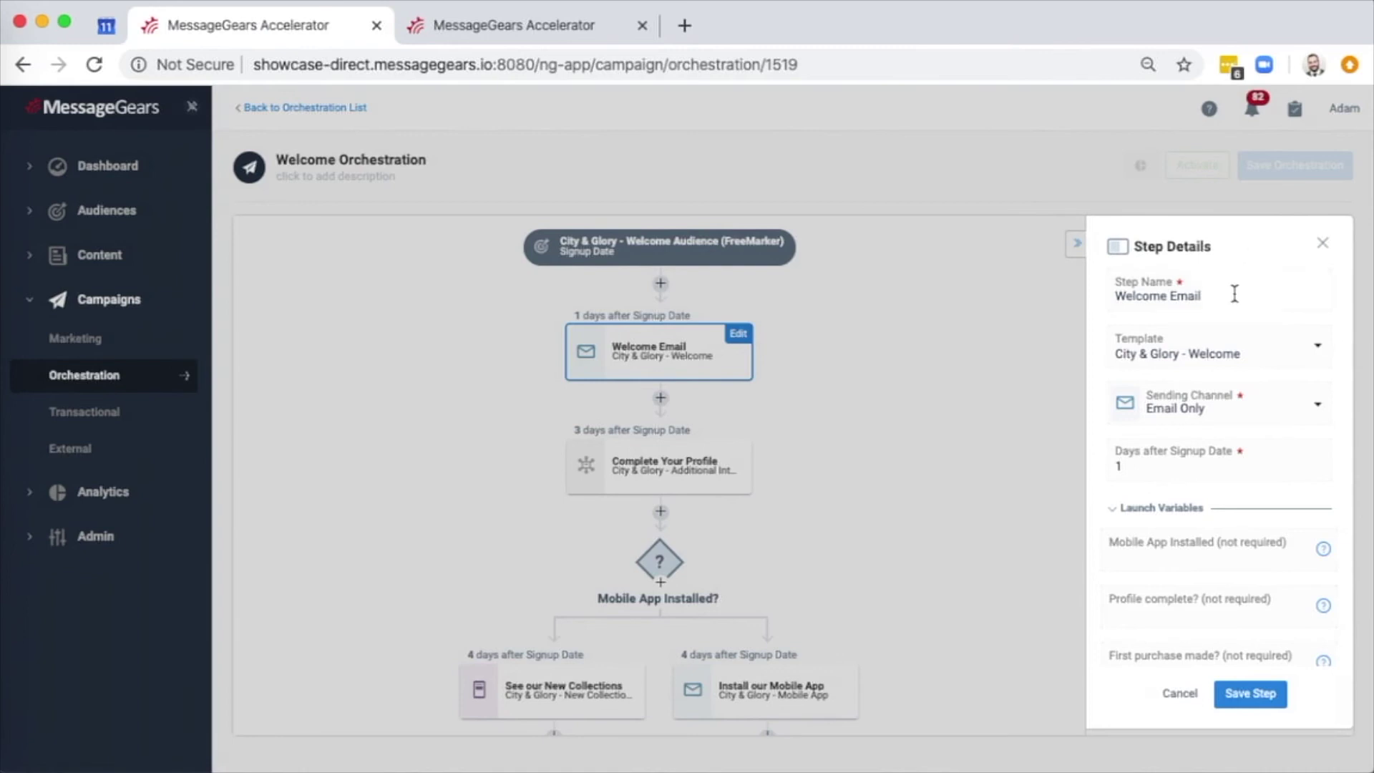
left_click(1257, 418)
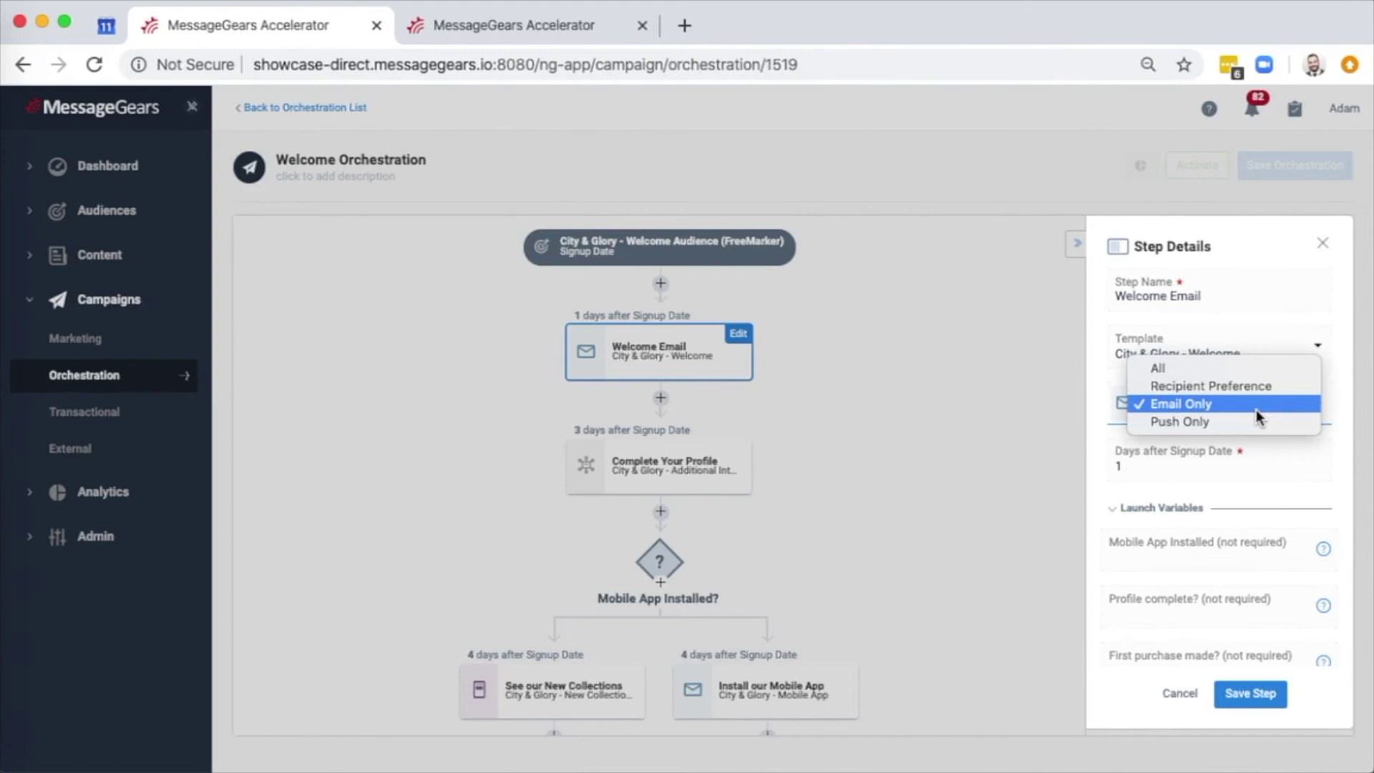
left_click(1260, 248)
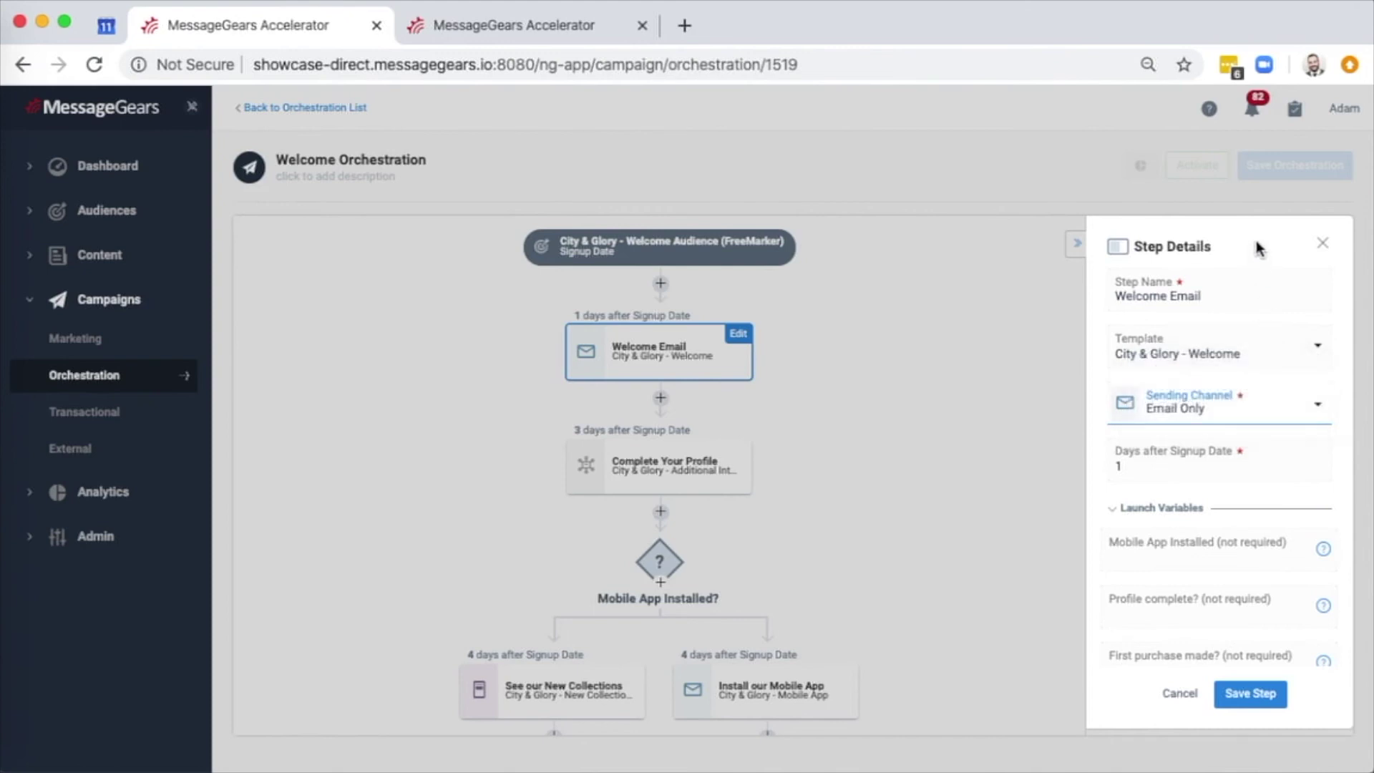
- Close the Welcome Email step details without saving, review the orchestration flow, and switch it to its performance statistics view
left_click(1322, 244)
scroll(787, 443, "down", 1)
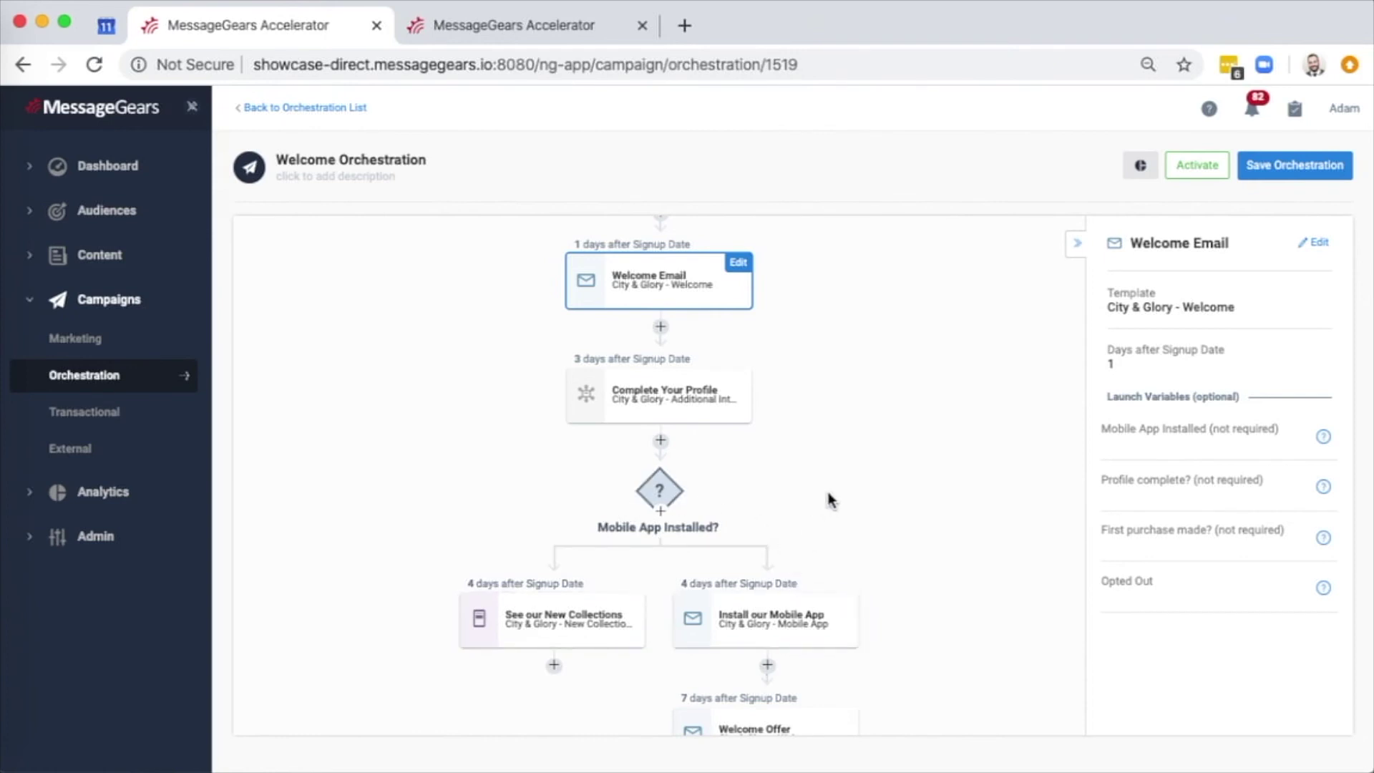
scroll(828, 499, "up", 2)
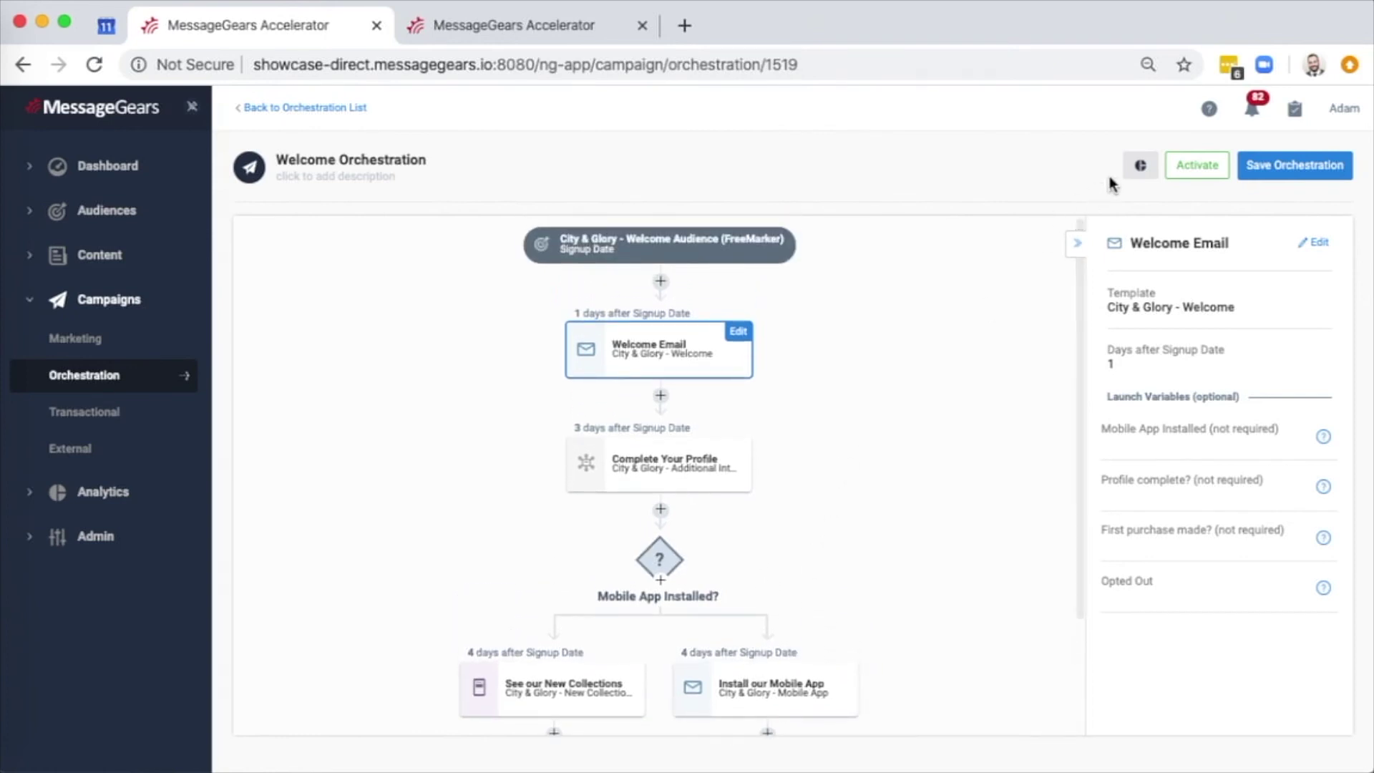
left_click(1143, 166)
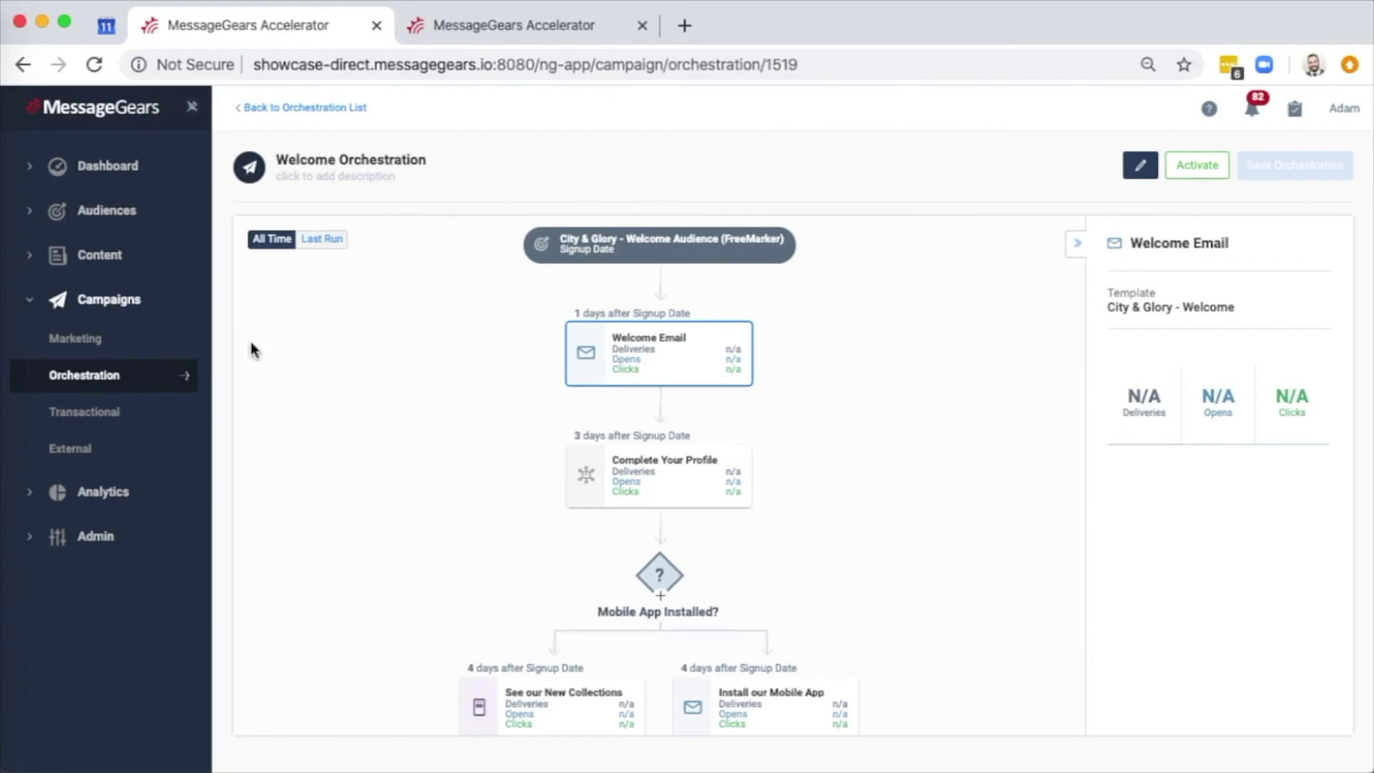
- Open the overview of the New Member - Day 1 - Welcome marketing campaign
left_click(108, 342)
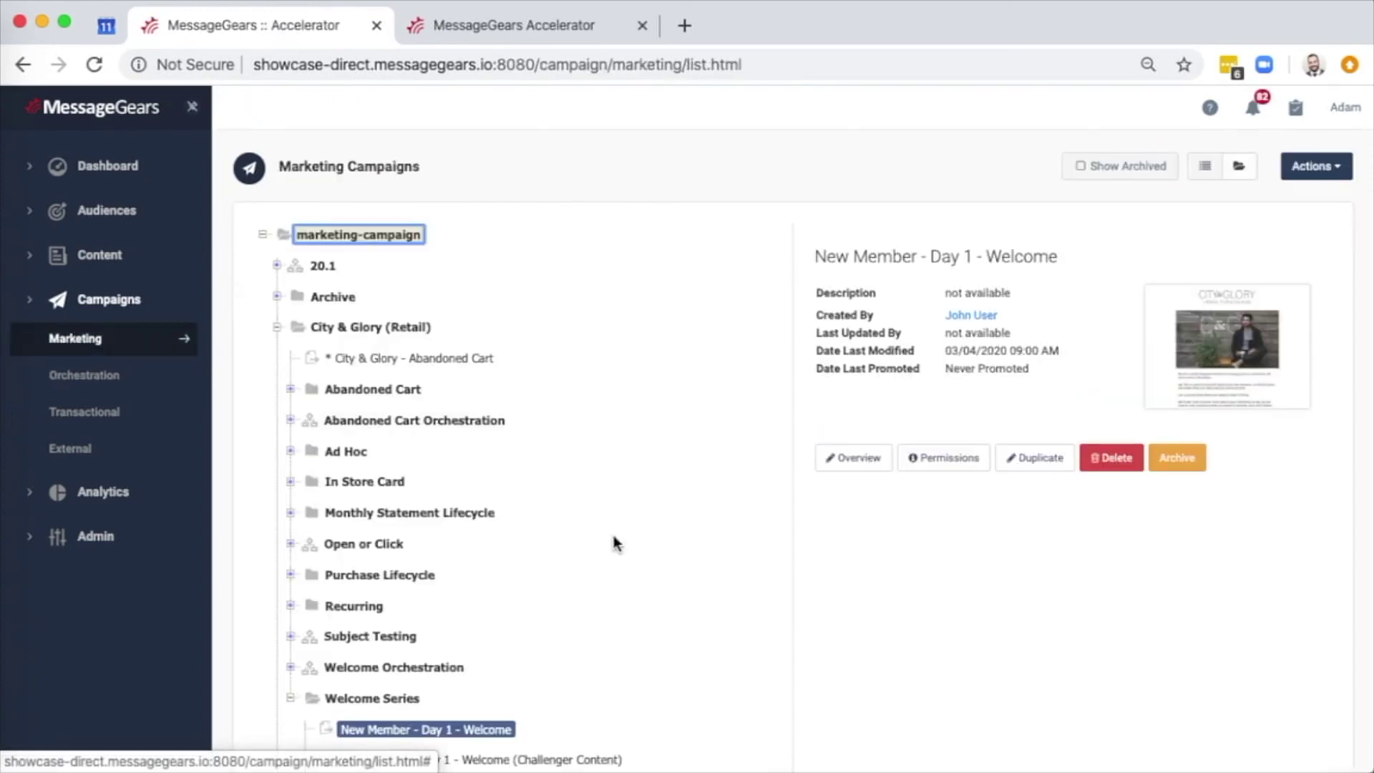
left_click(1208, 377)
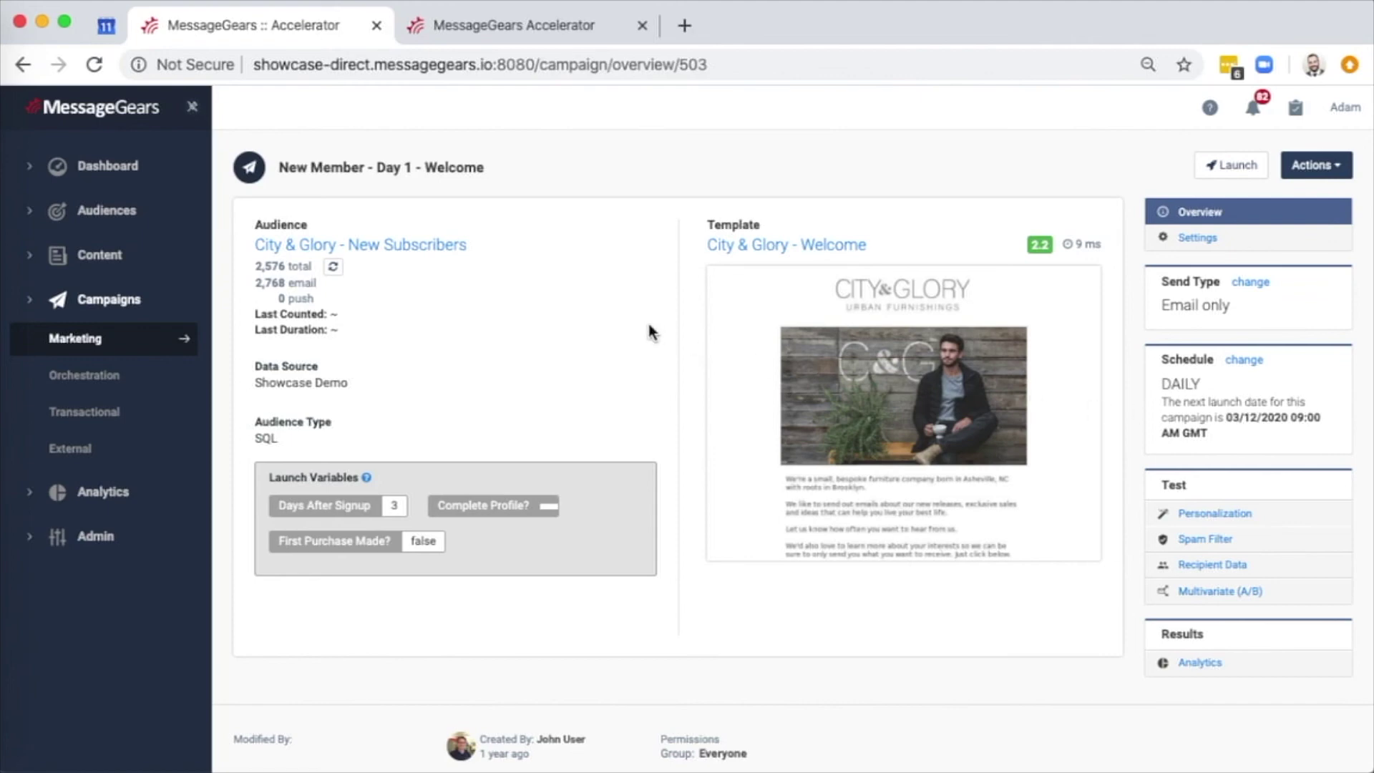
- Open the Order Confirmation transactional campaign under City & Glory (Retail), view its API example, and return to its overview
left_click(98, 411)
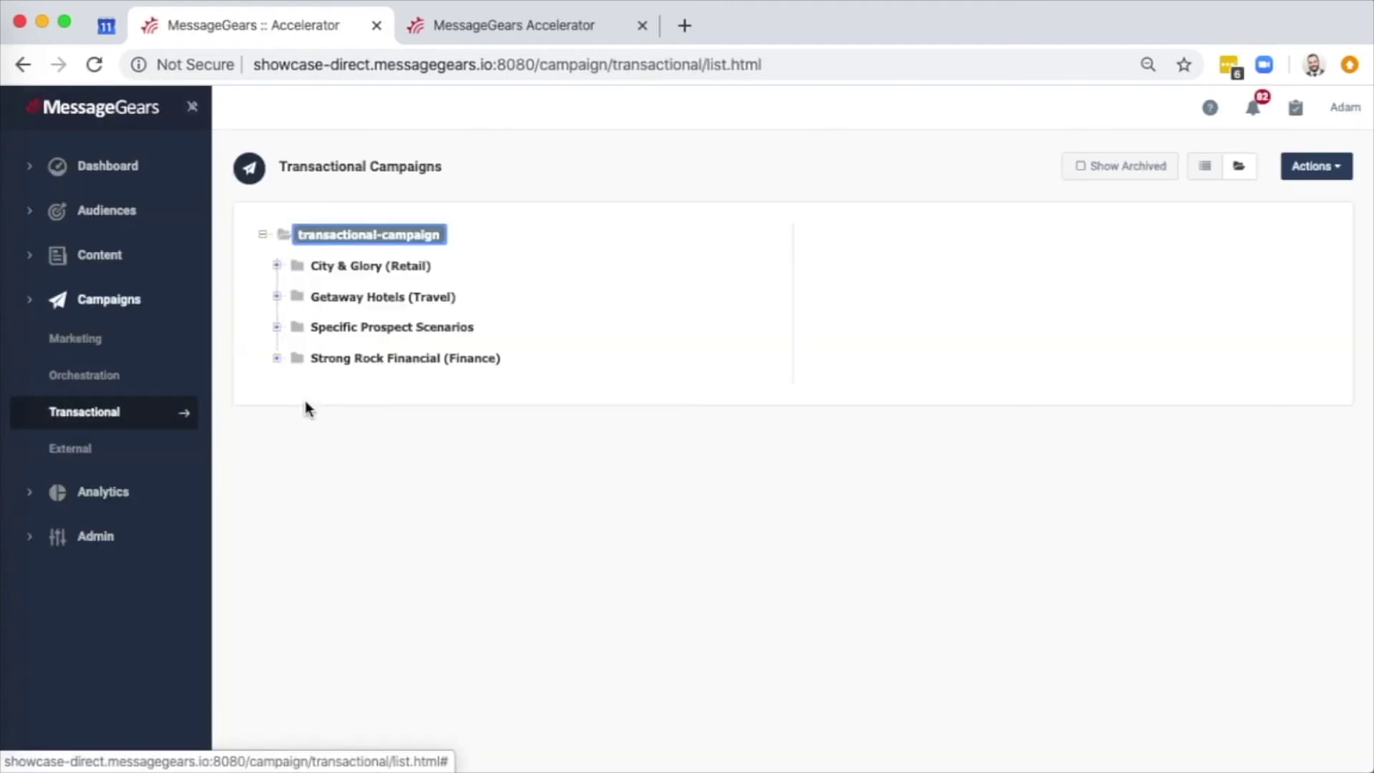
left_click(276, 266)
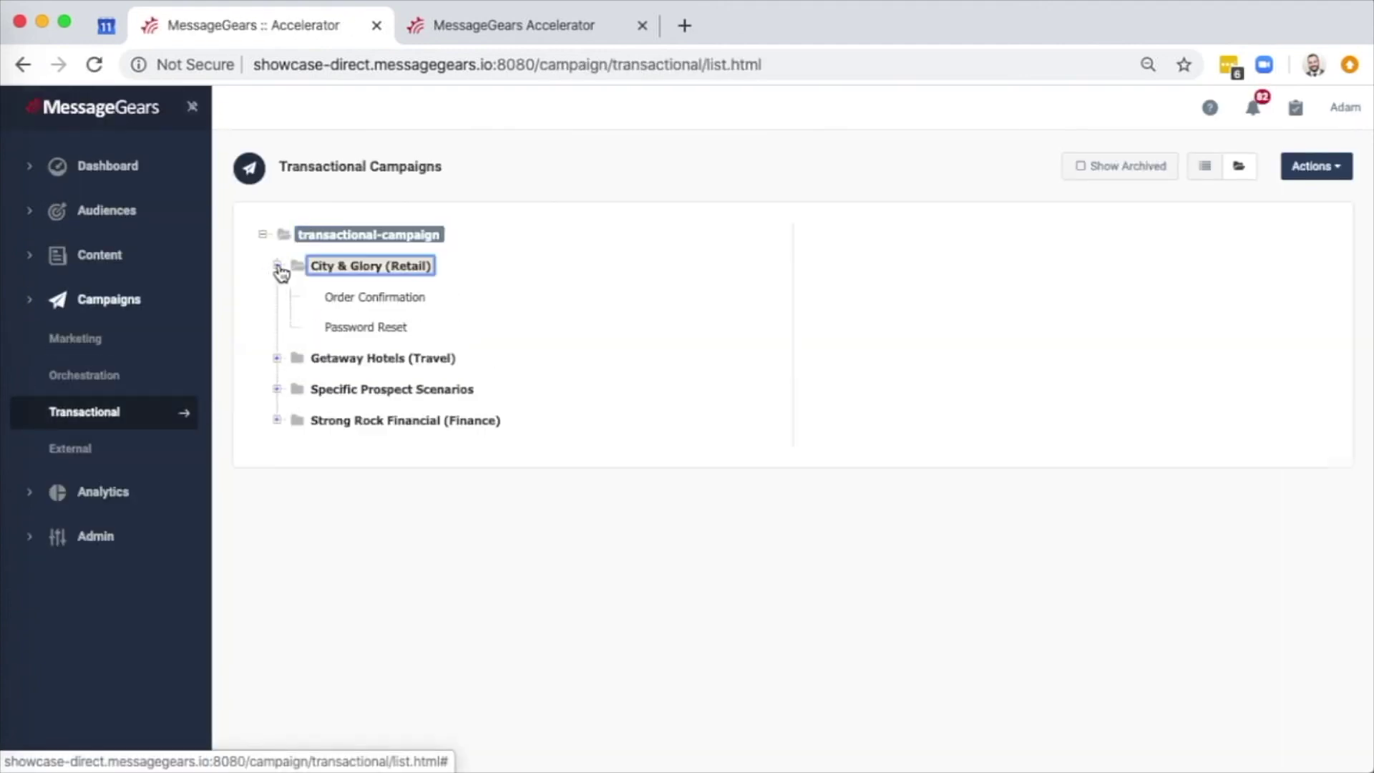
left_click(373, 297)
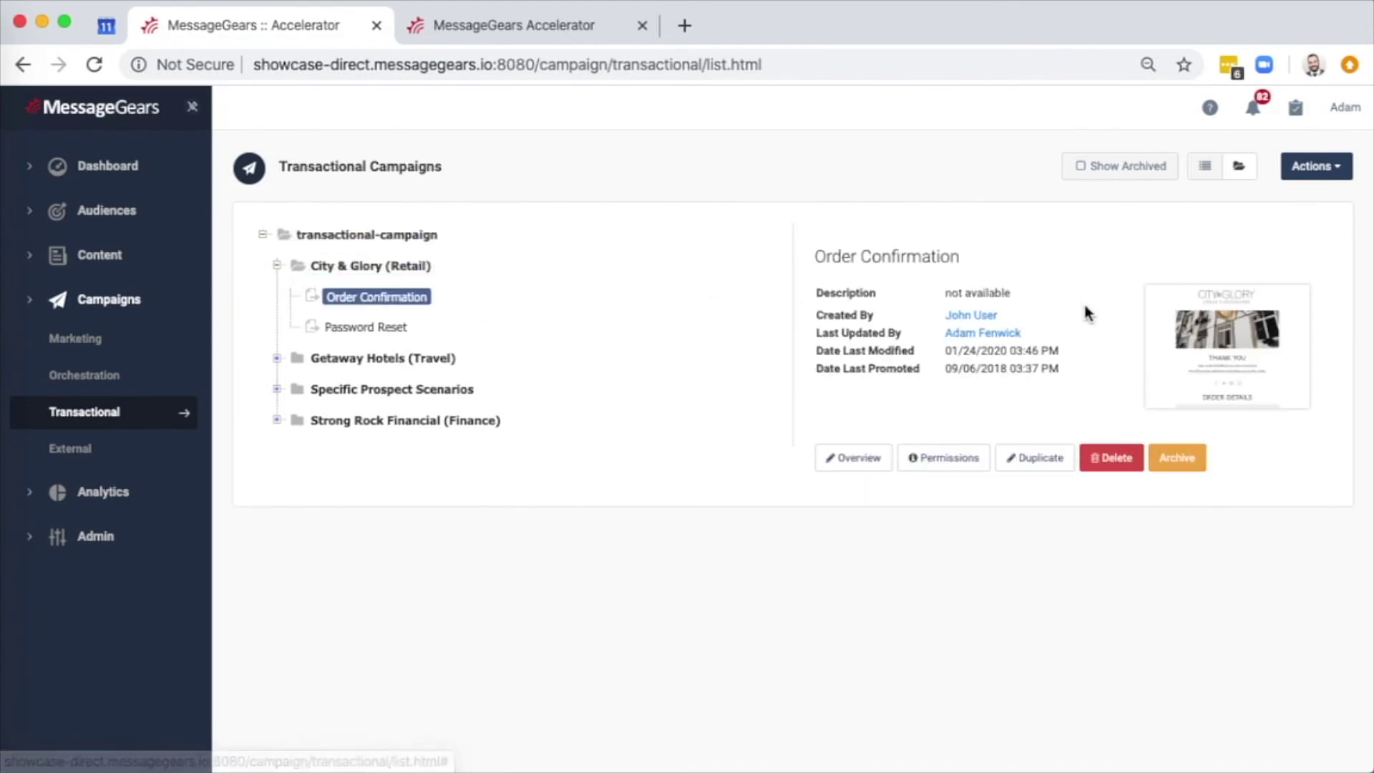
left_click(1206, 342)
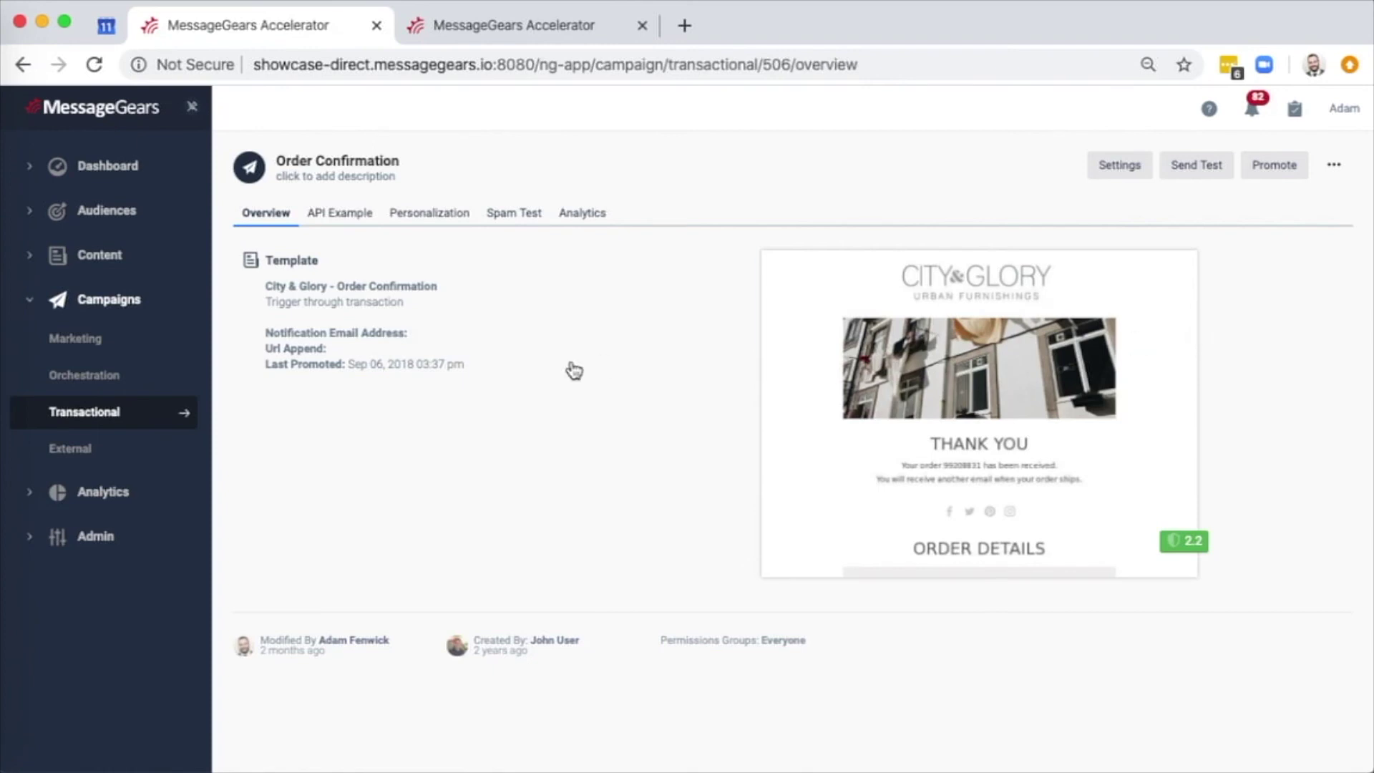
left_click(357, 221)
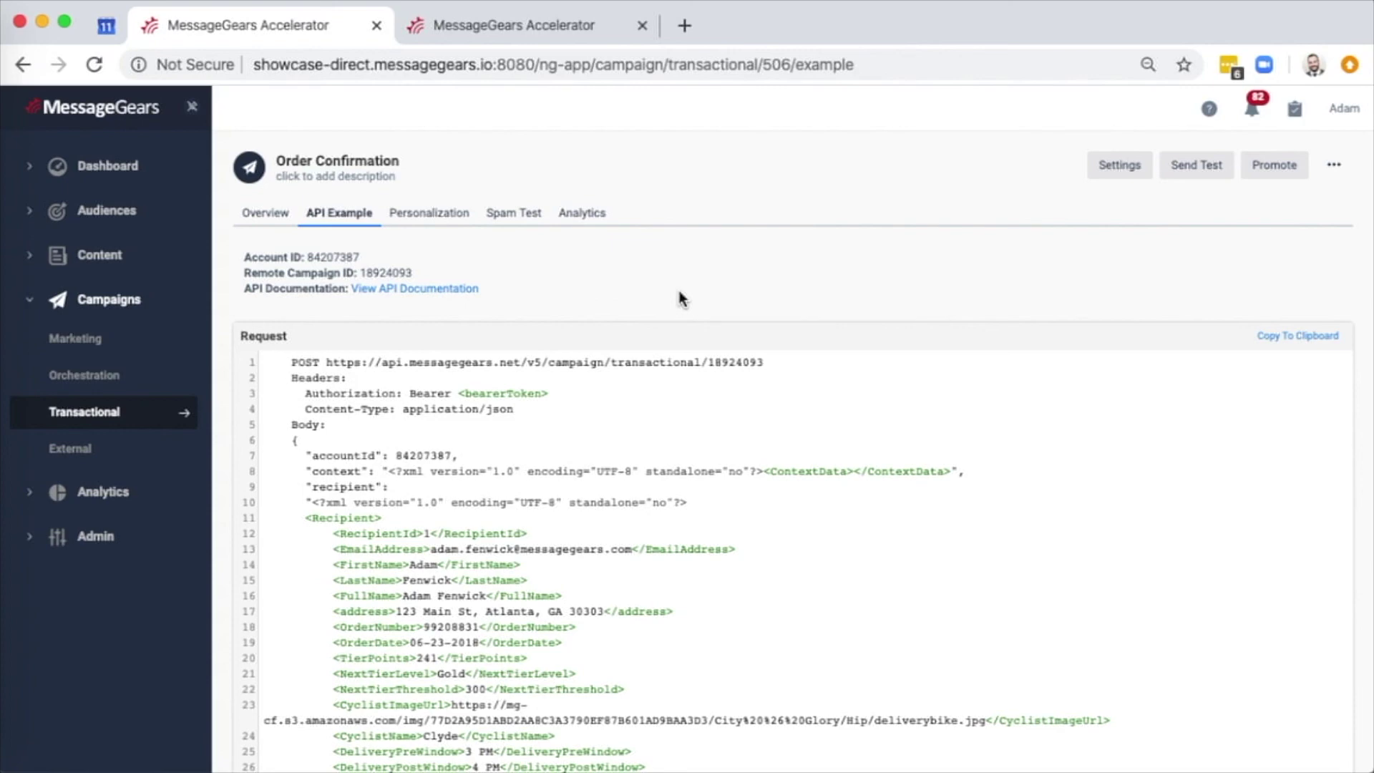
left_click(262, 219)
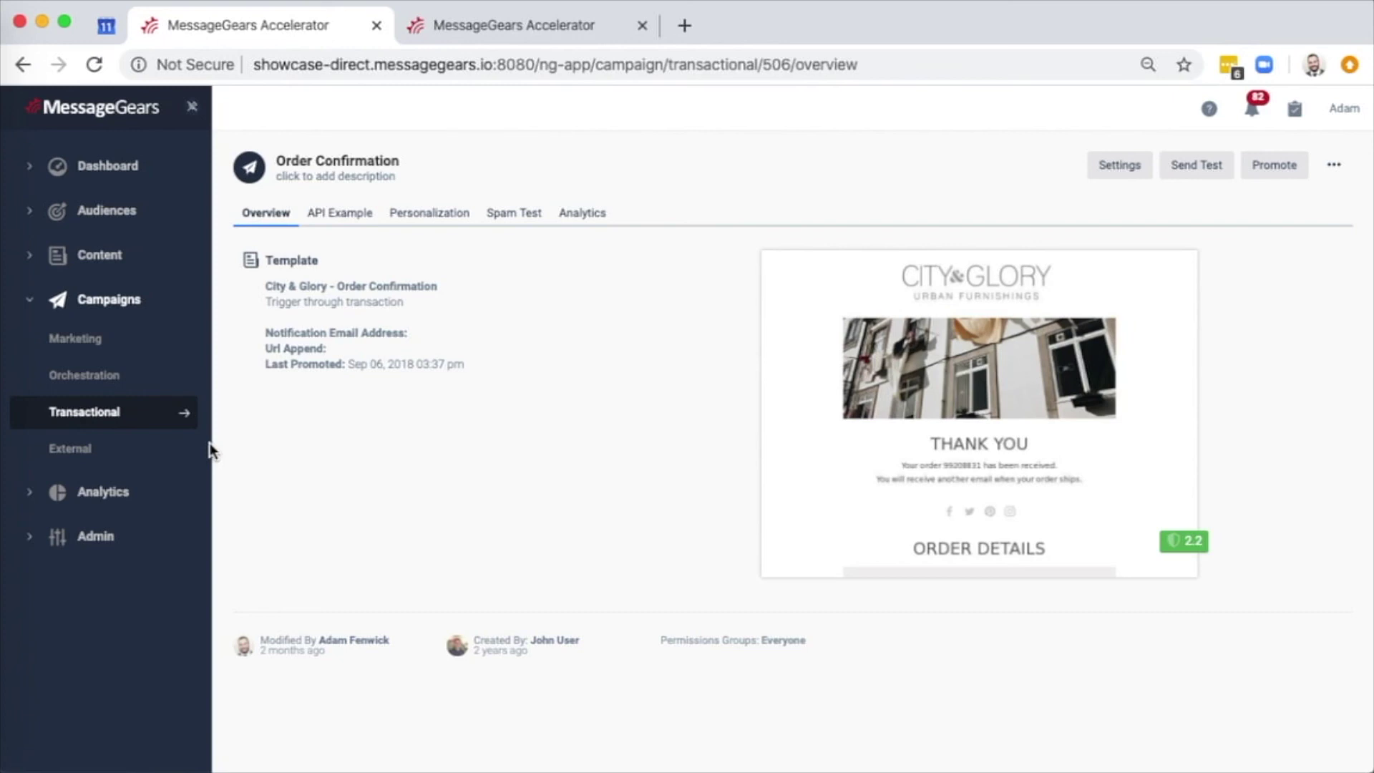
- Sort the analytics job list by highest deliveries and open the first job, the Weekly NewsLetter send
left_click(125, 493)
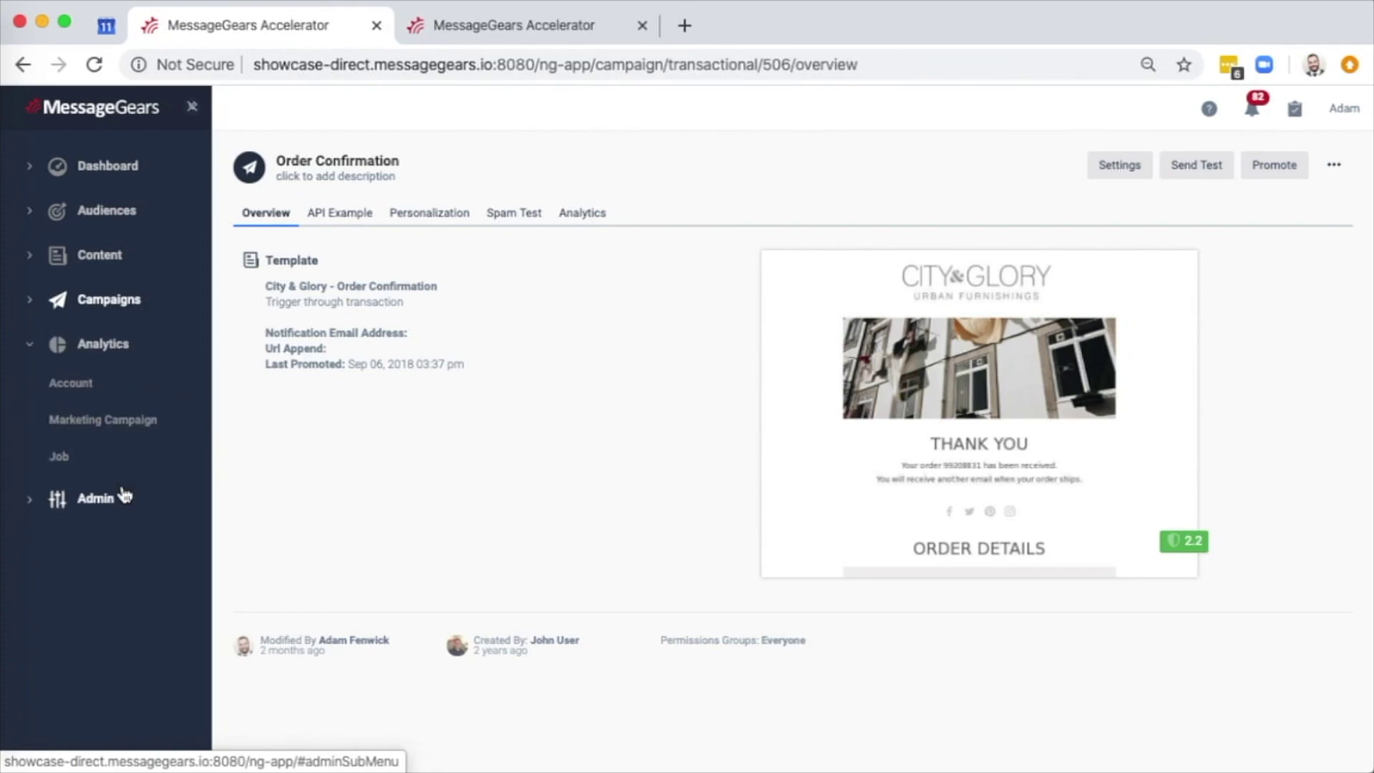
left_click(97, 467)
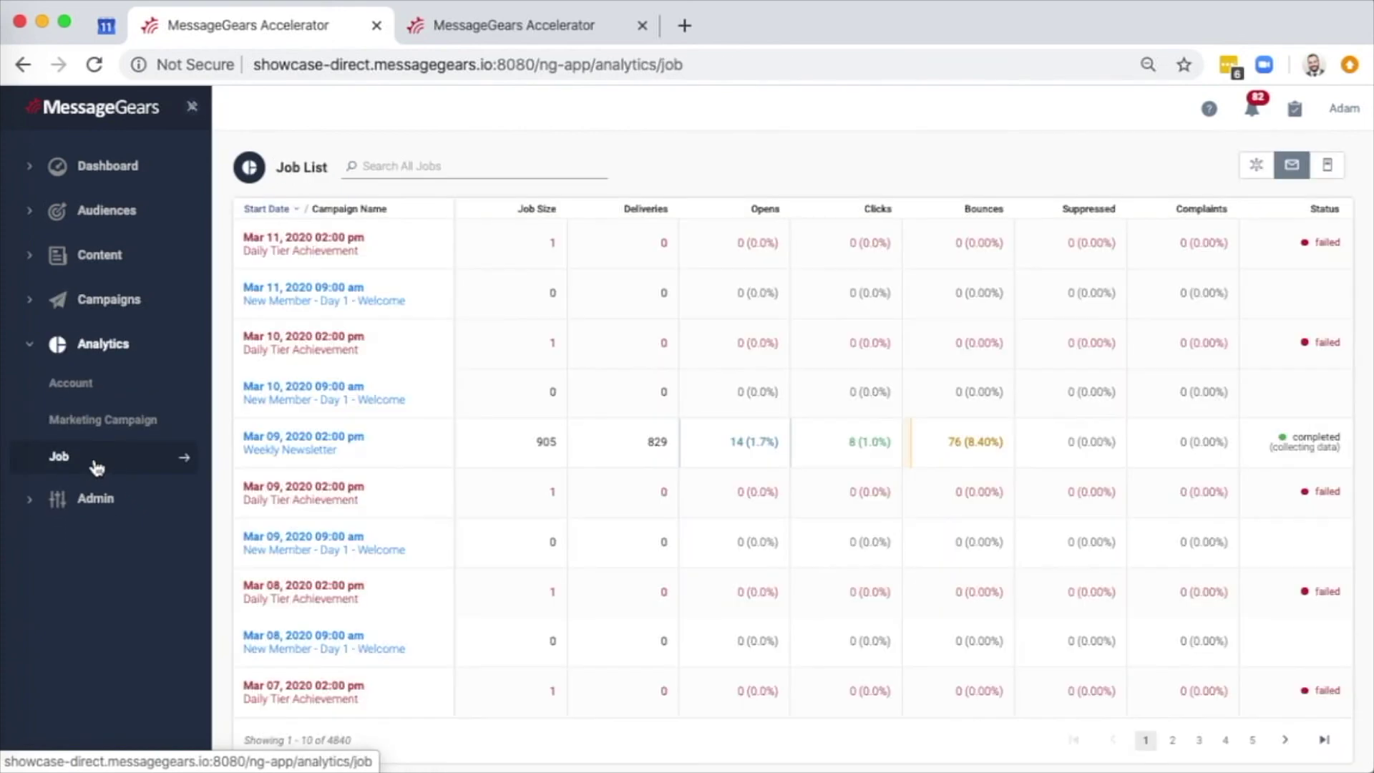
left_click(635, 212)
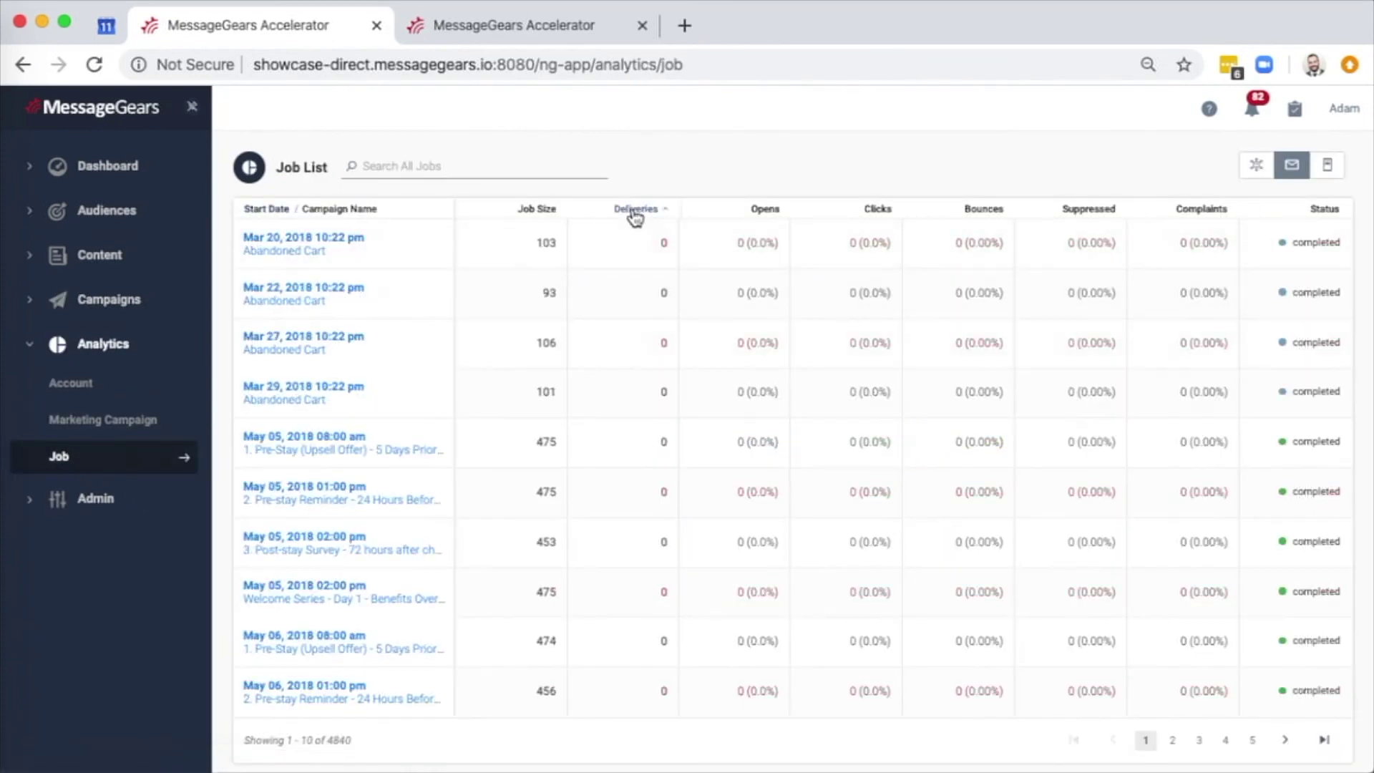
left_click(634, 212)
left_click(333, 240)
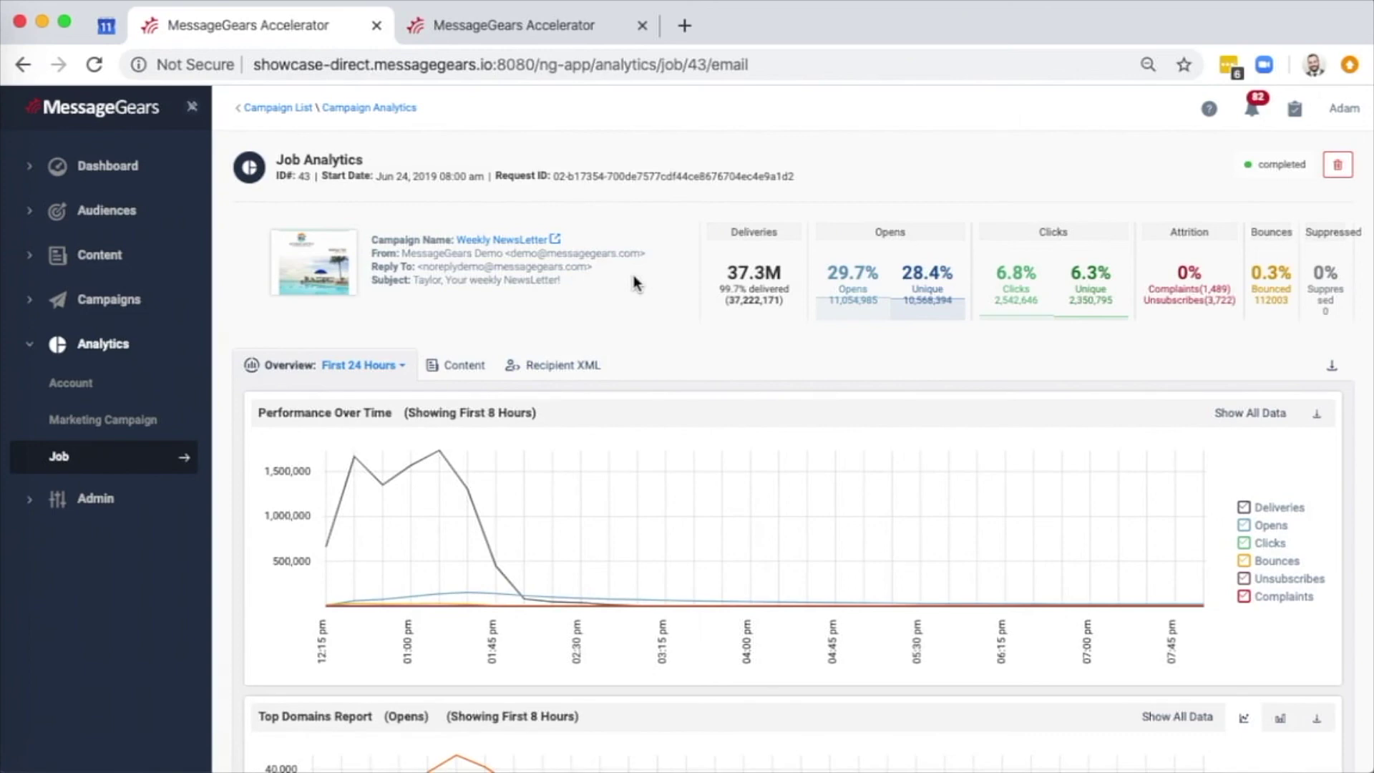
- Hide Deliveries from the job's Performance Over Time chart and inspect the remaining metrics at a point in time
scroll(700, 371, "down", 1)
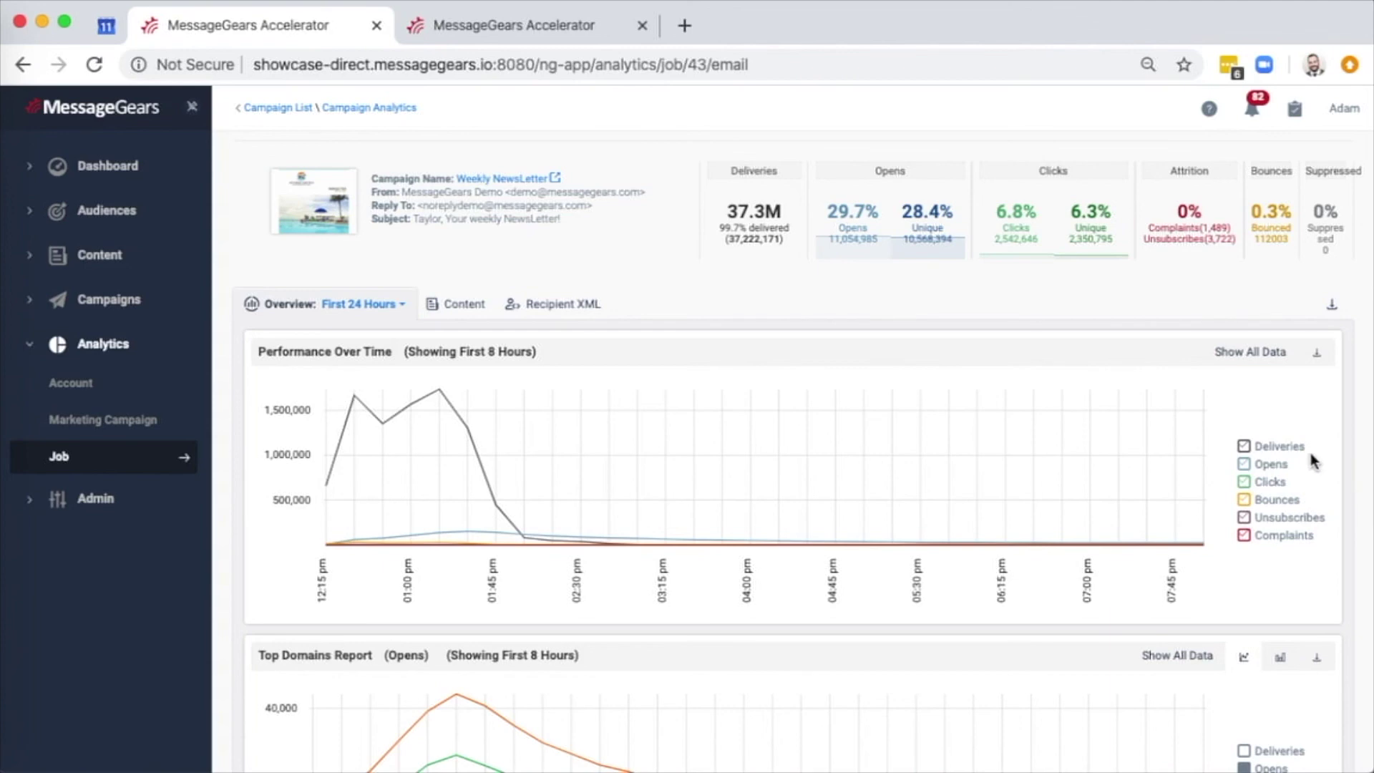
left_click(1286, 450)
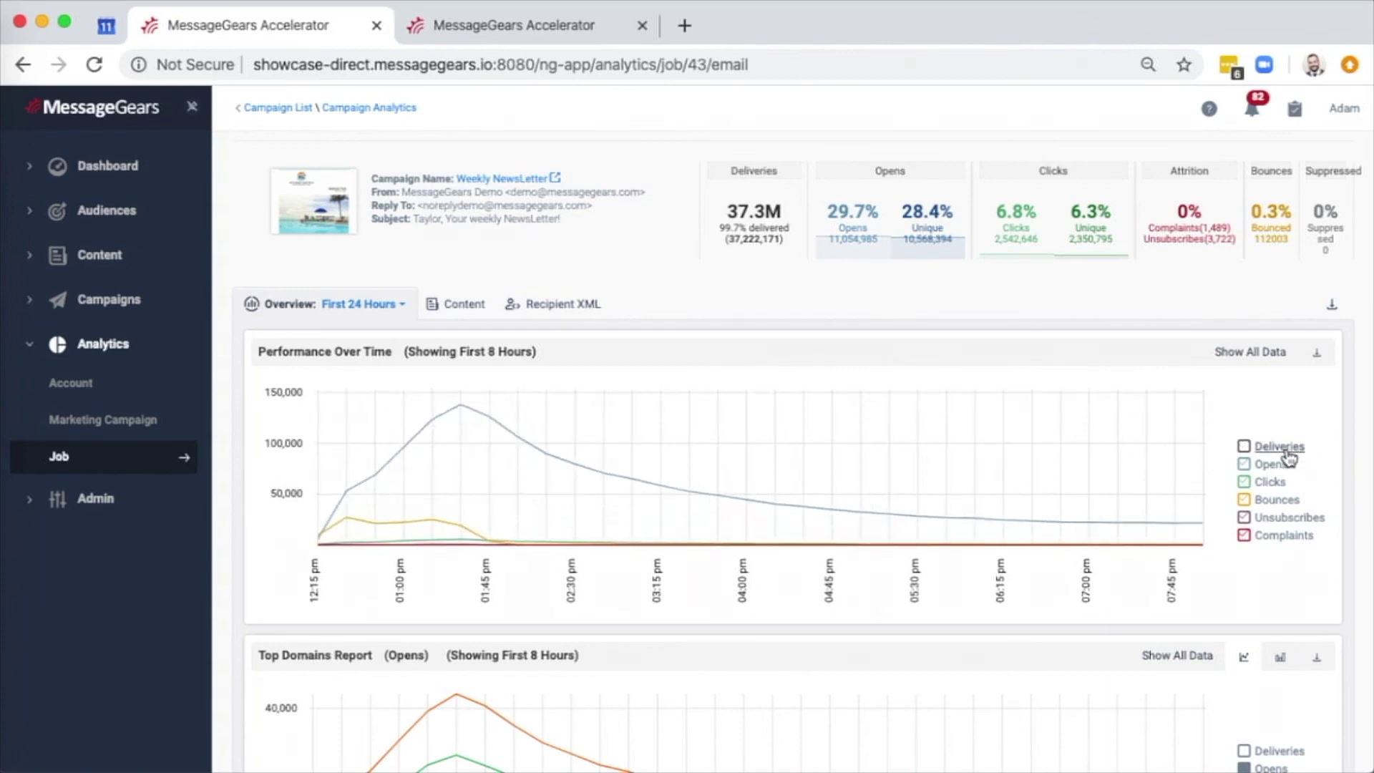
scroll(1280, 434, "down", 1)
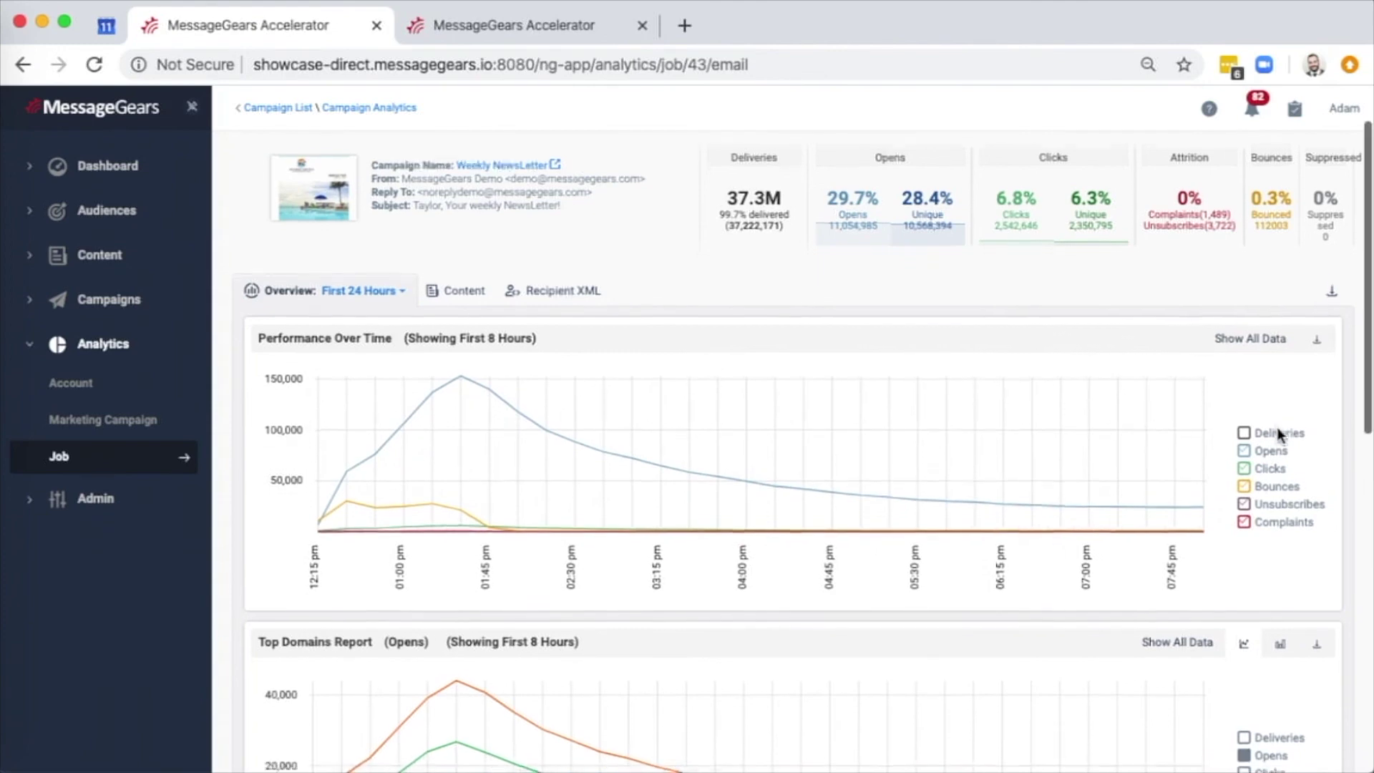
mouse_move(626, 475)
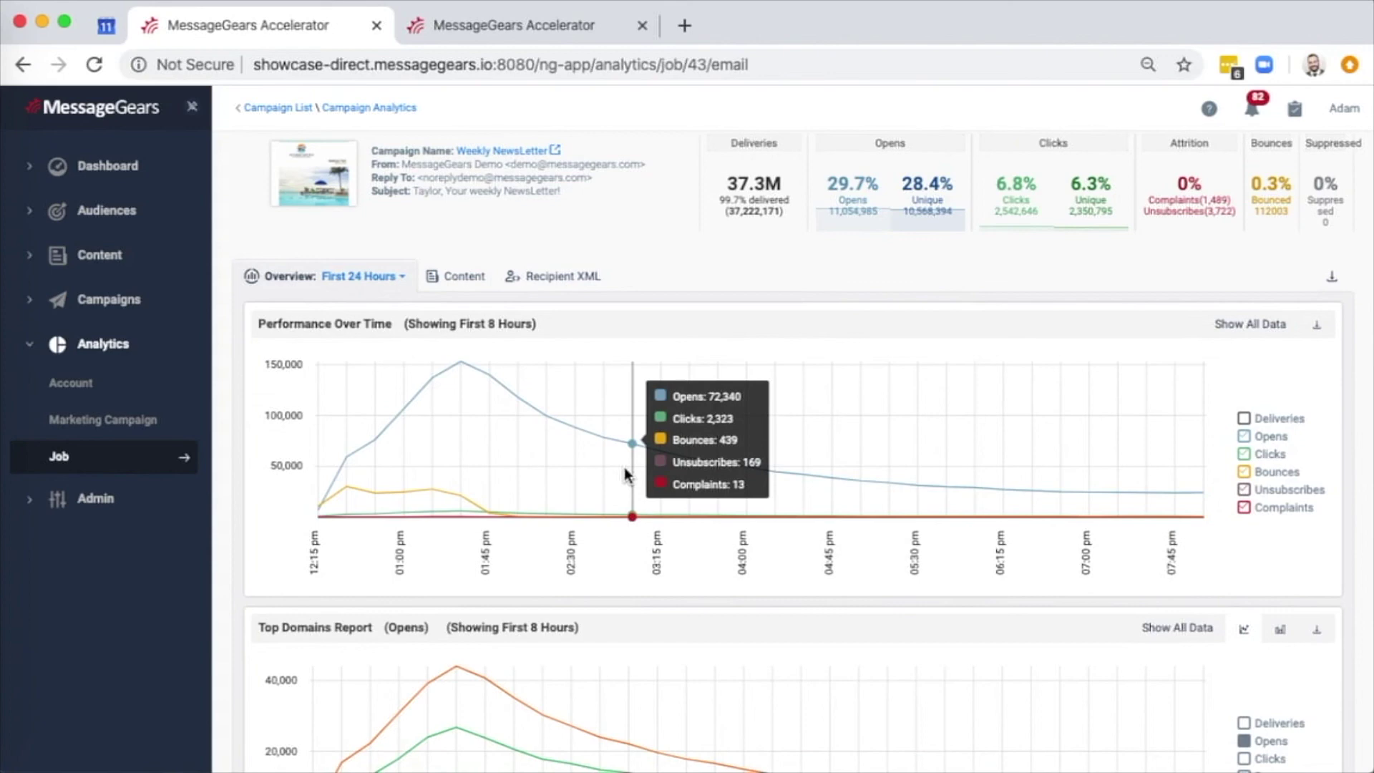
- Switch the Top Domains Report chart to Deliveries and review the domain table and the Top Device Report
scroll(625, 475, "down", 6)
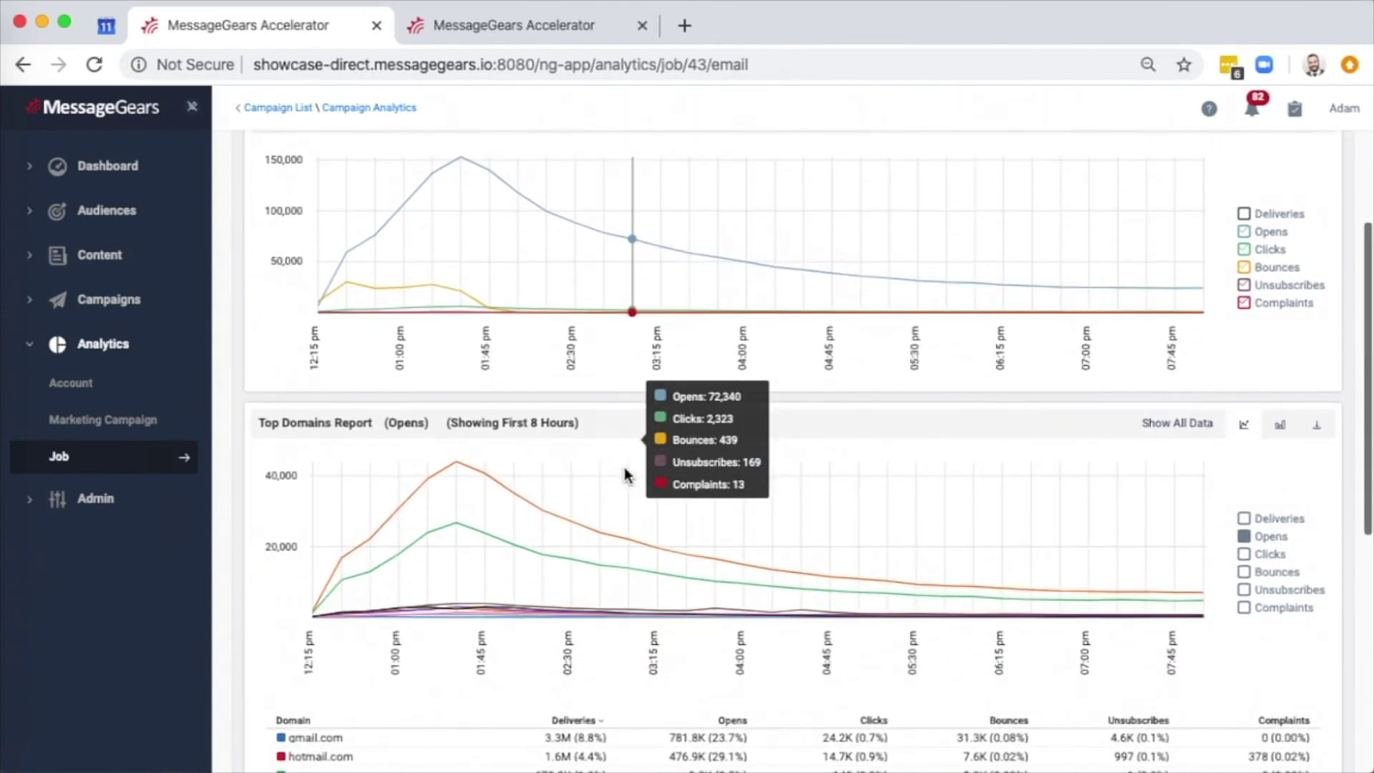
scroll(1021, 447, "down", 4)
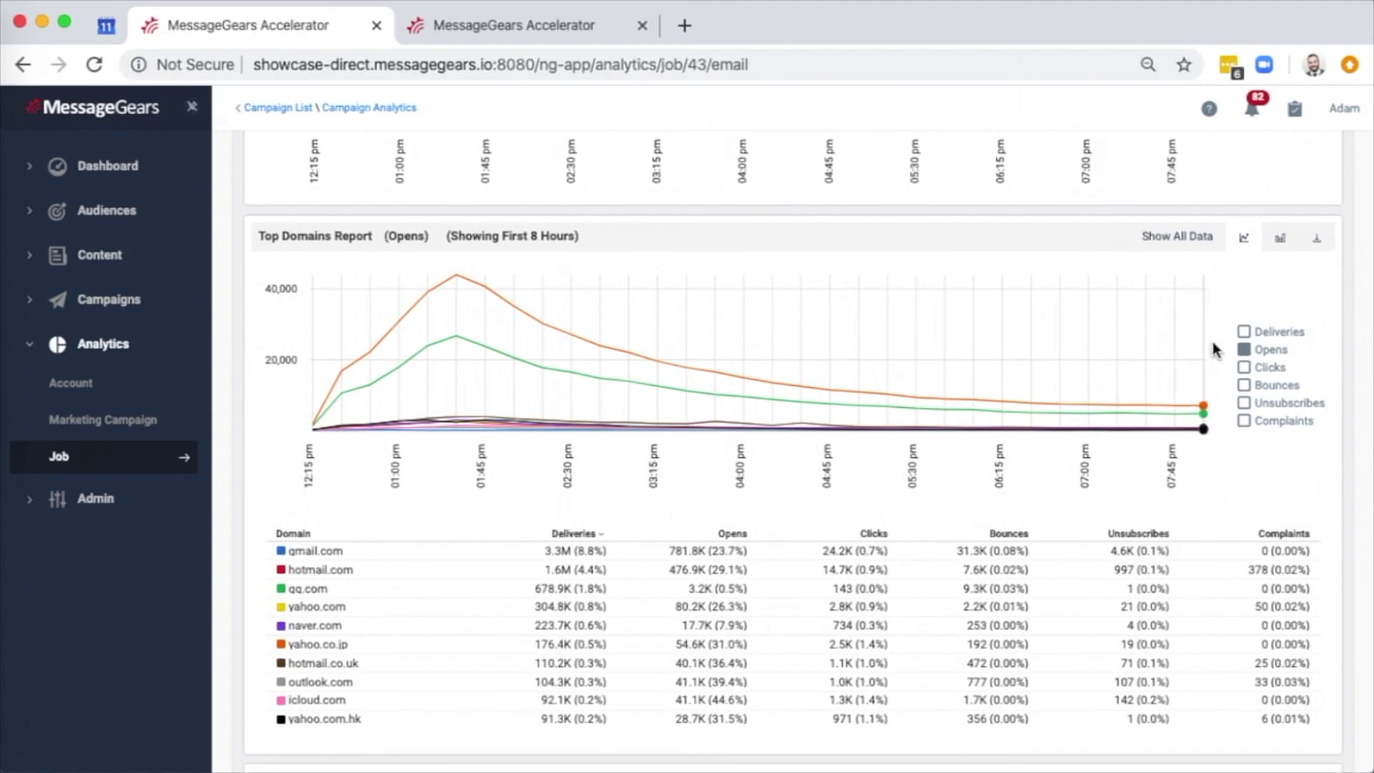
left_click(1282, 332)
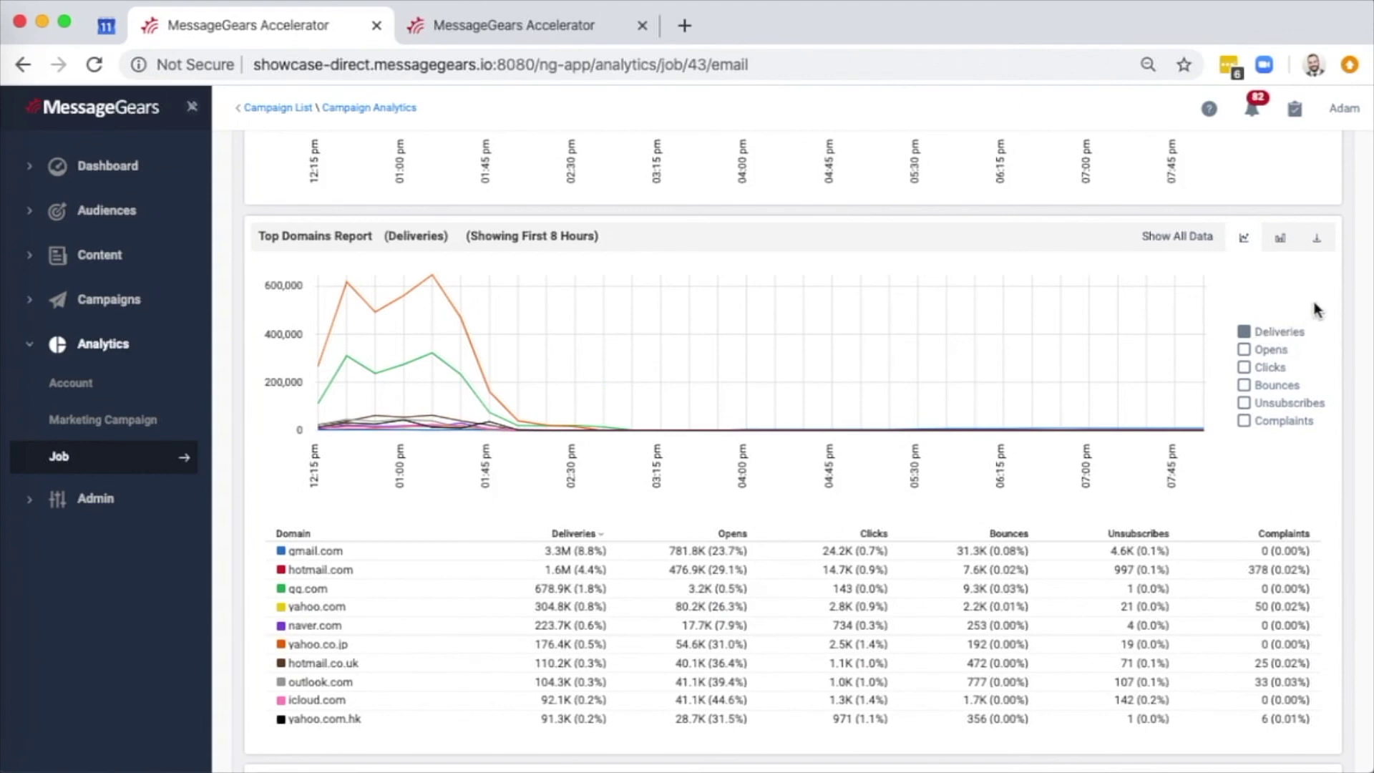
scroll(1317, 309, "down", 5)
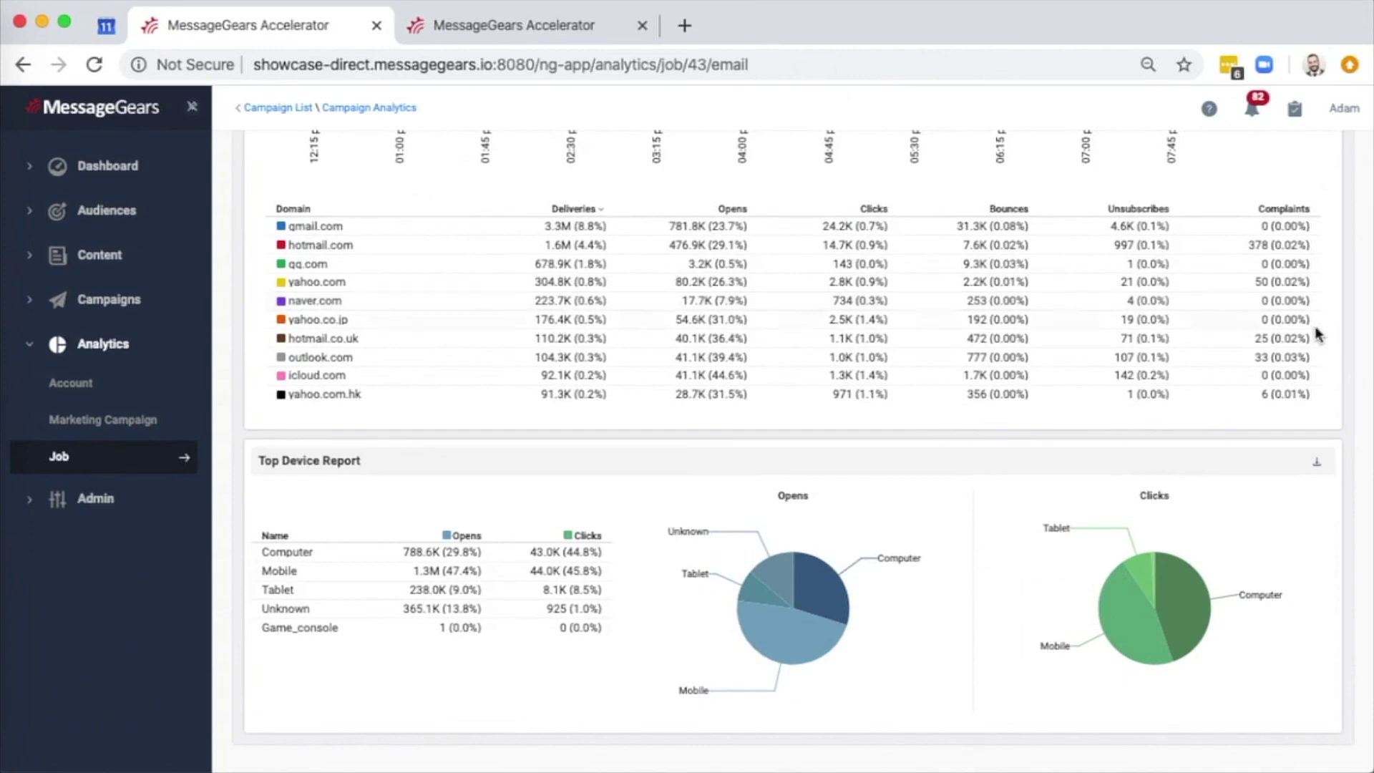
mouse_move(1184, 613)
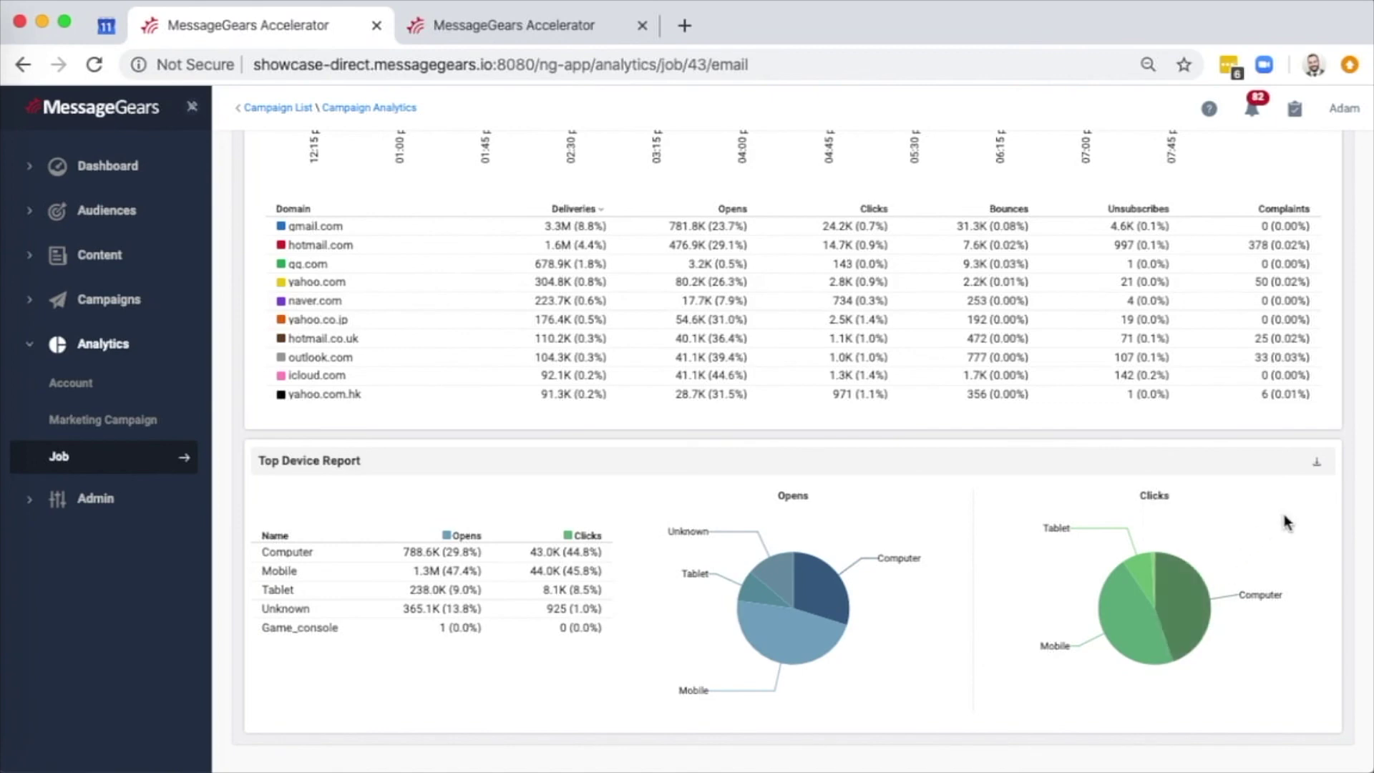
scroll(1273, 478, "up", 5)
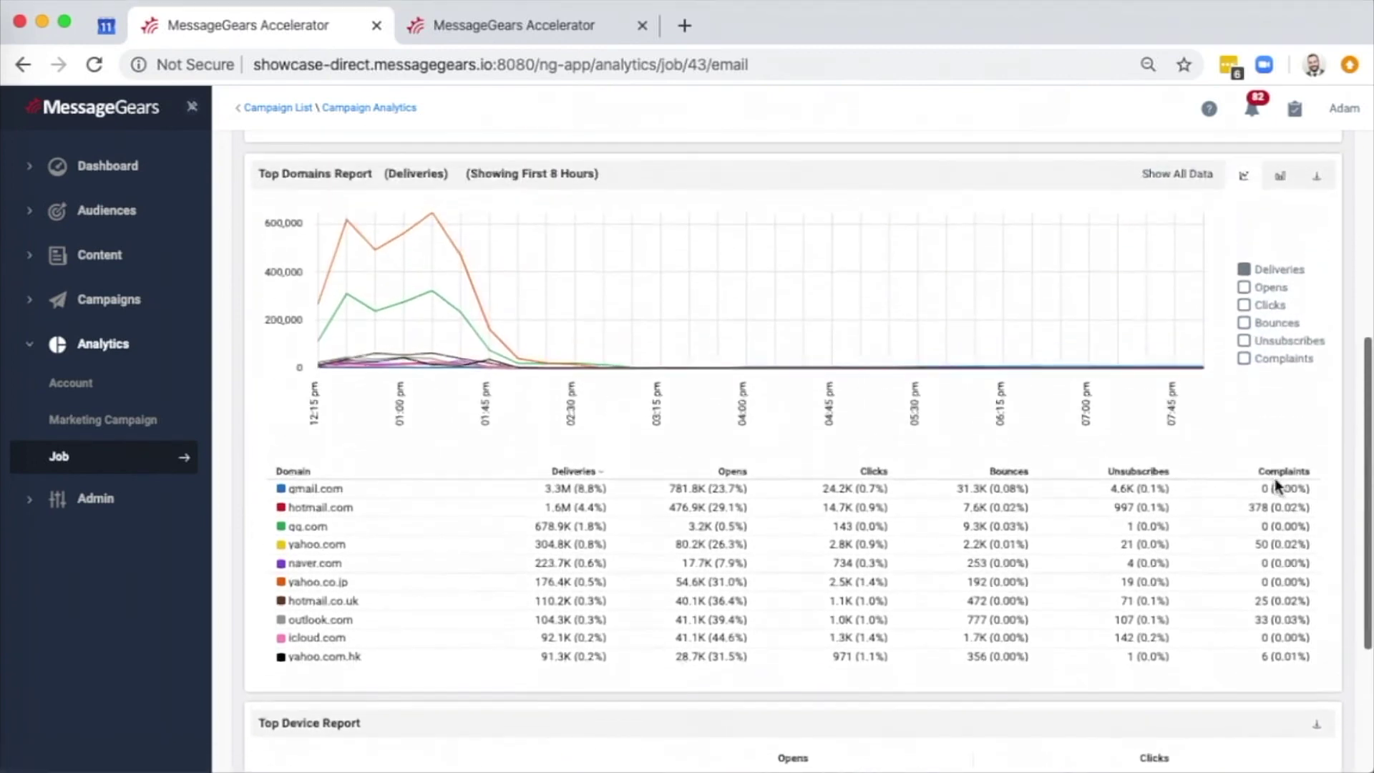
scroll(1332, 287, "up", 3)
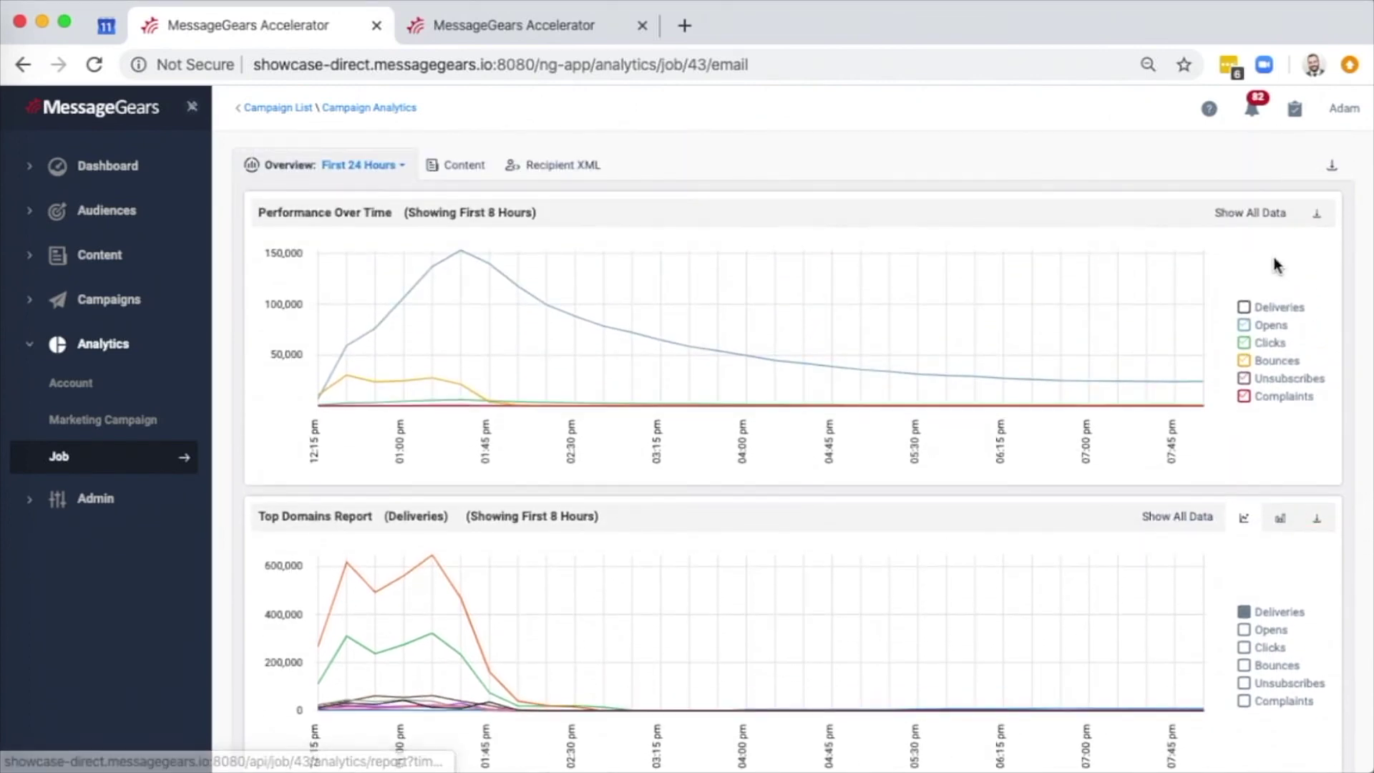
scroll(1318, 264, "up", 3)
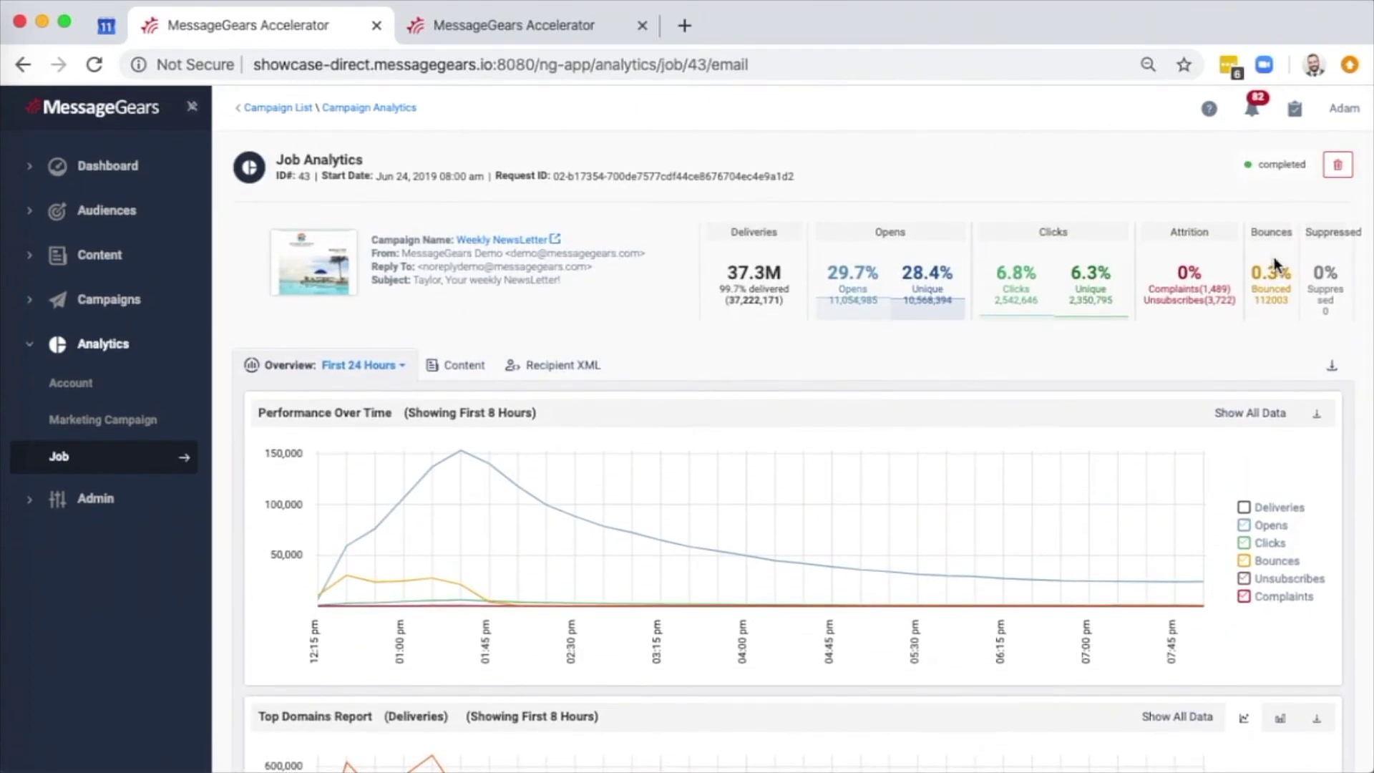
- Sort the marketing campaign analytics by highest deliveries and open the Weekly NewsLetter campaign's analytics
left_click(97, 426)
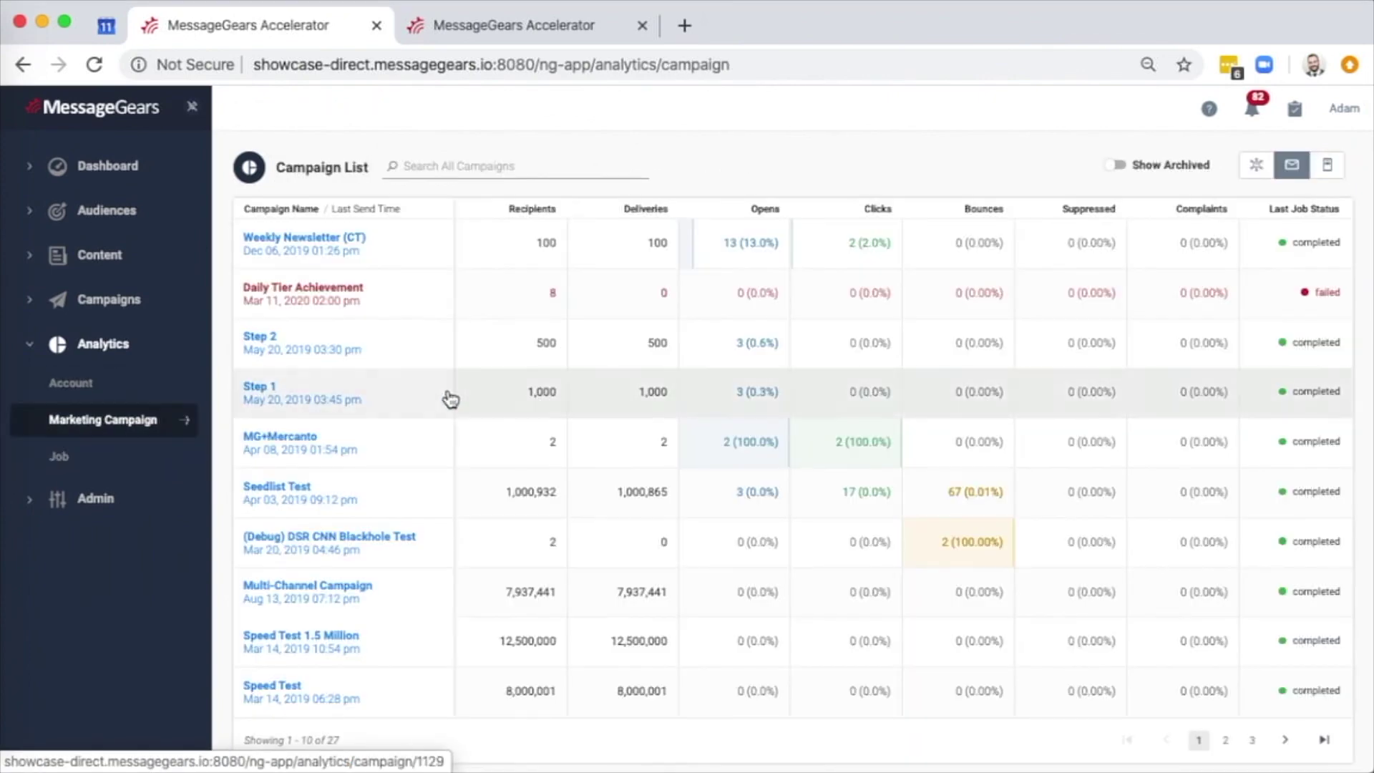
left_click(642, 215)
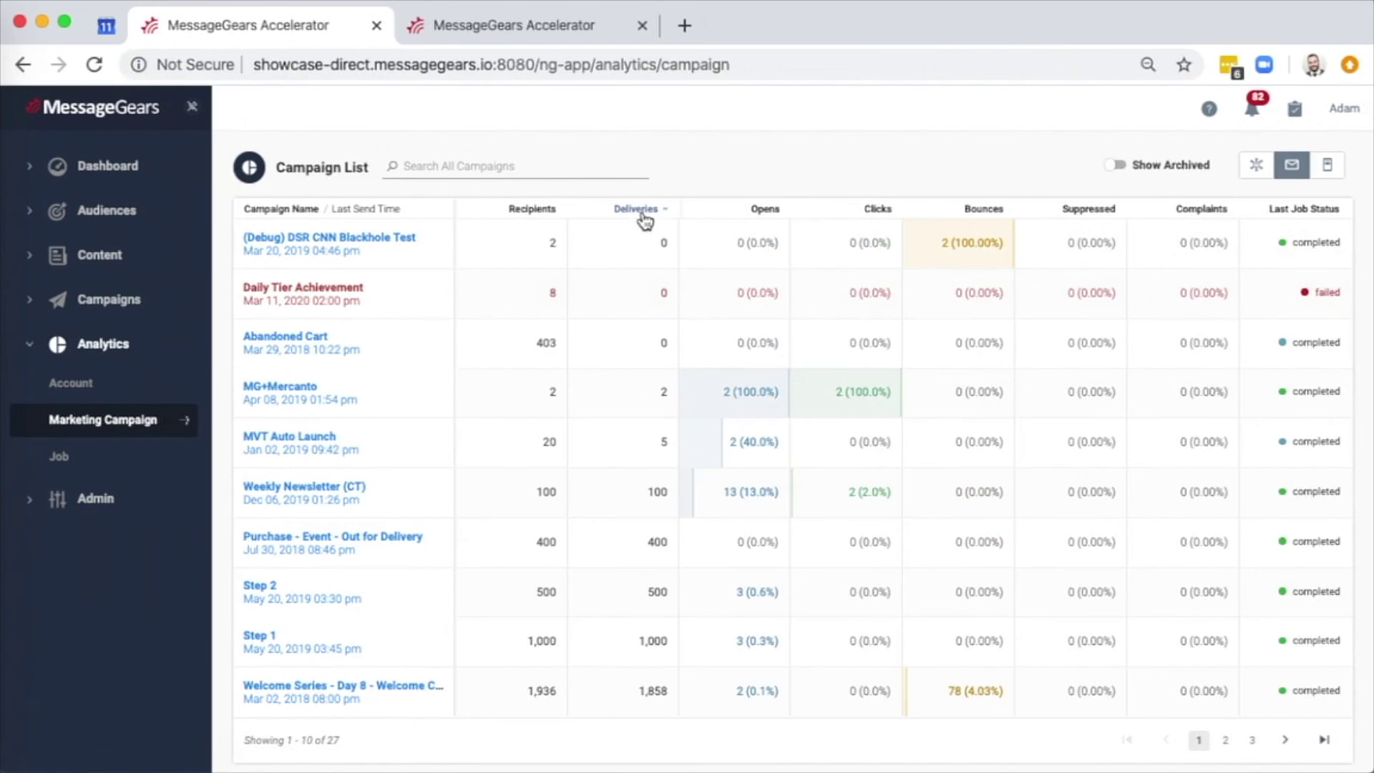
left_click(644, 218)
left_click(272, 236)
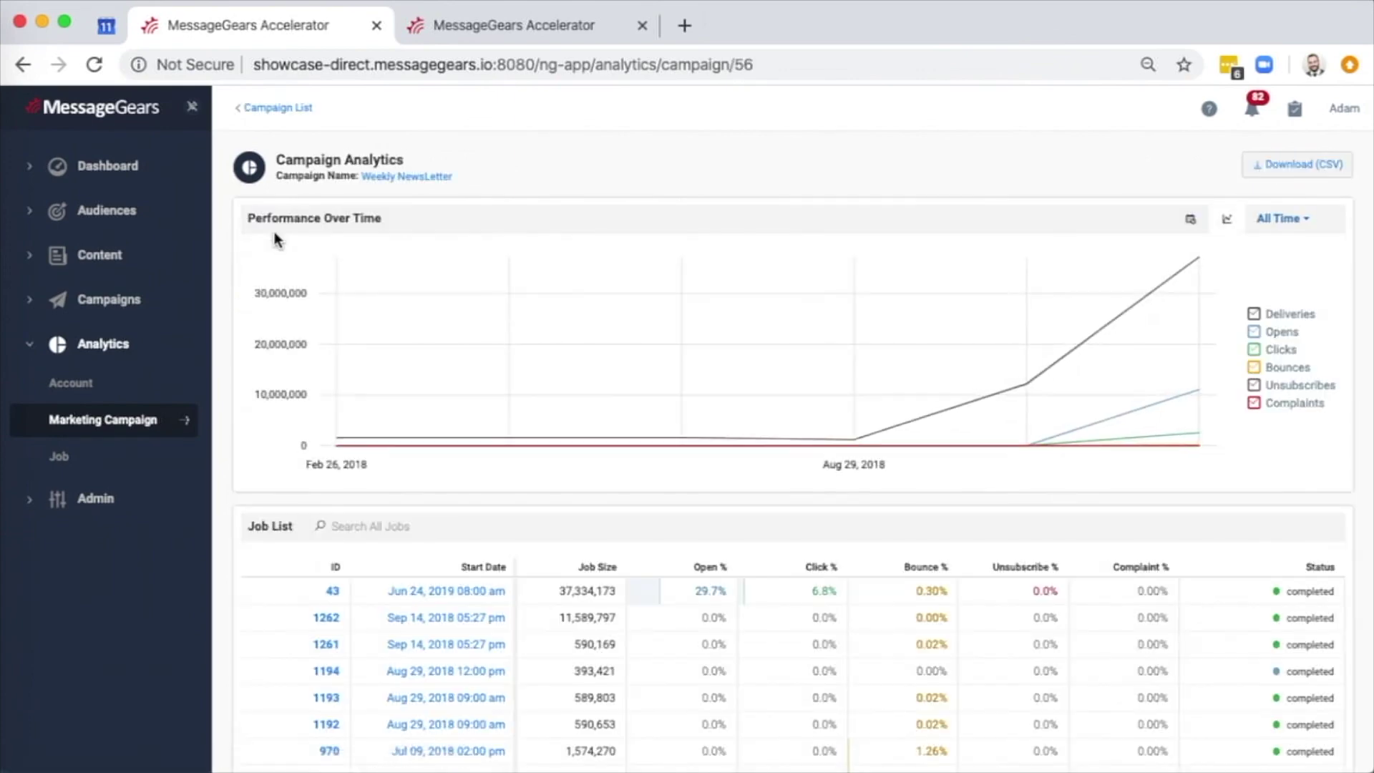
- Hide Deliveries from the campaign's Performance Over Time chart, review the date range options, and keep All Time
mouse_move(635, 394)
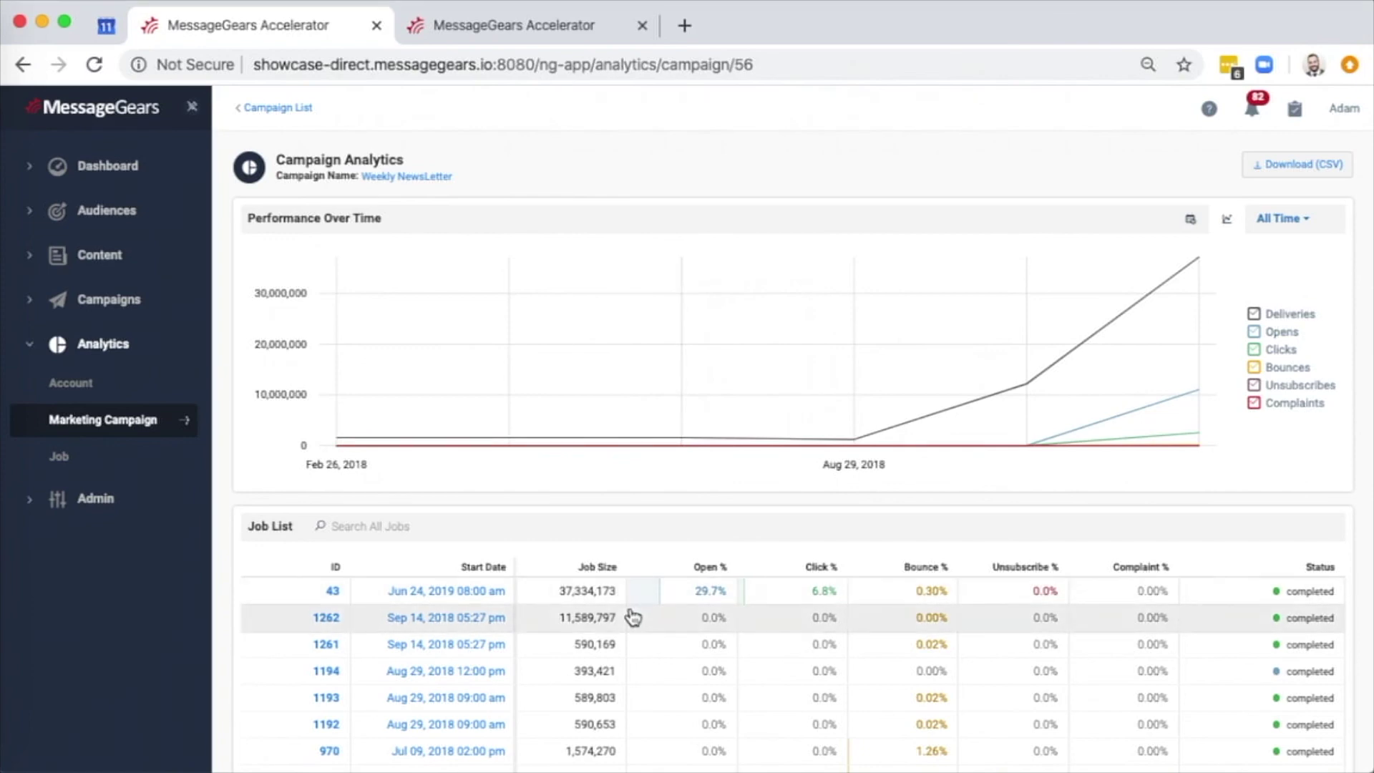
mouse_move(833, 350)
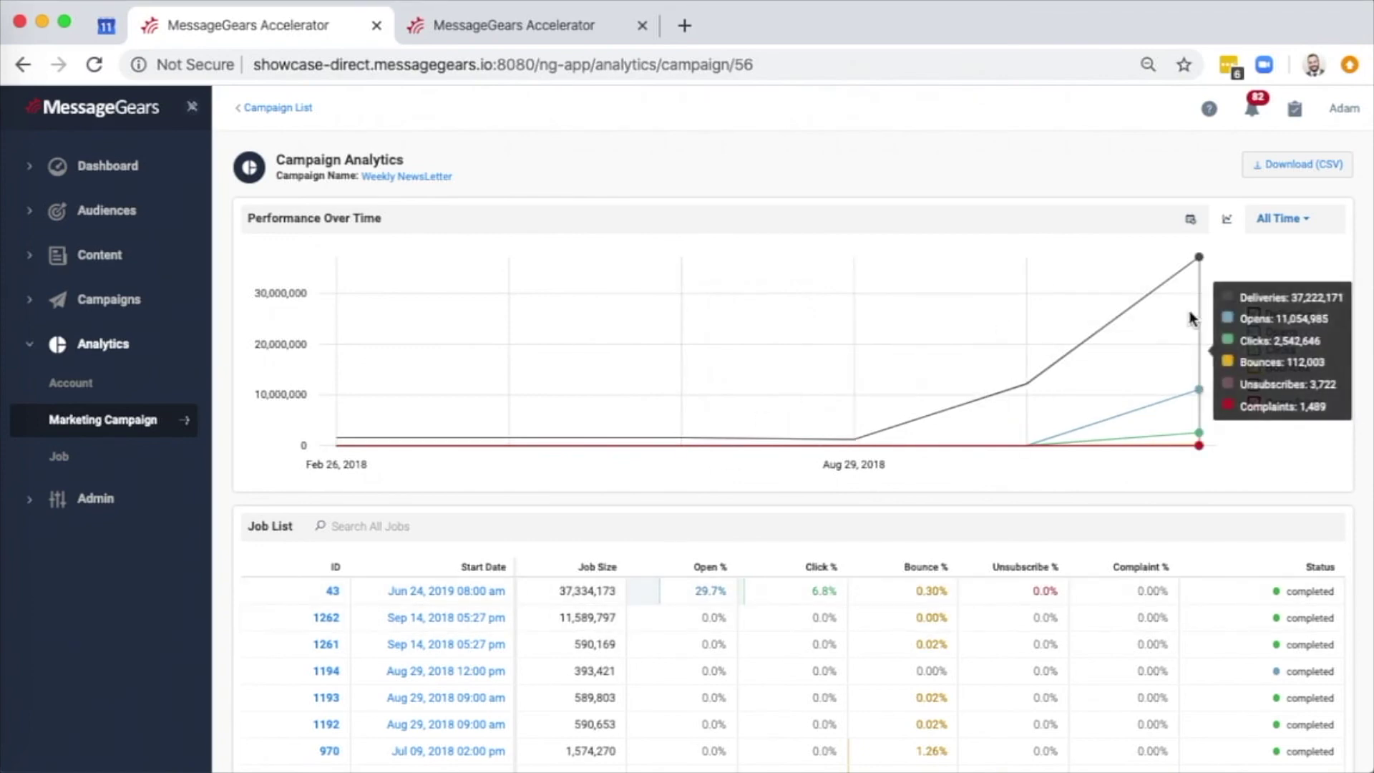
left_click(1253, 314)
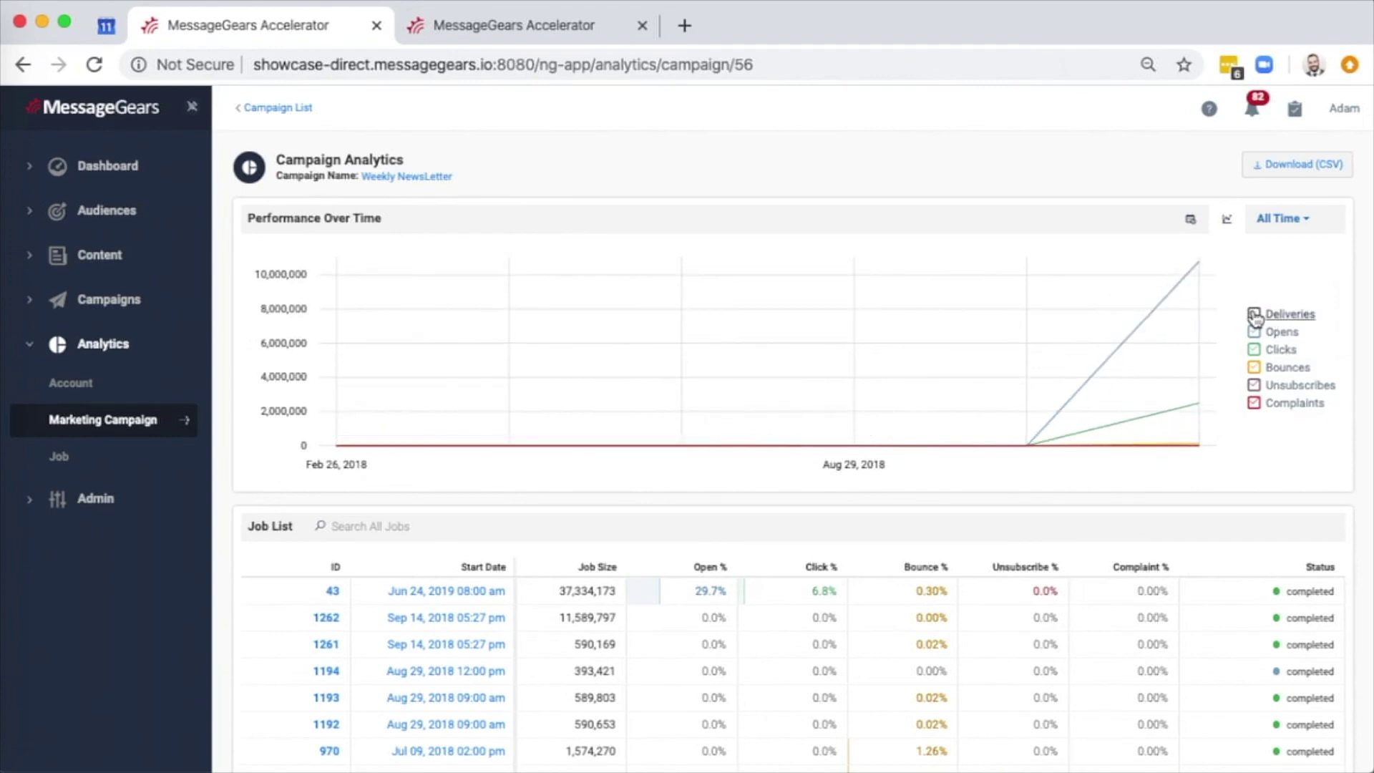
left_click(1291, 221)
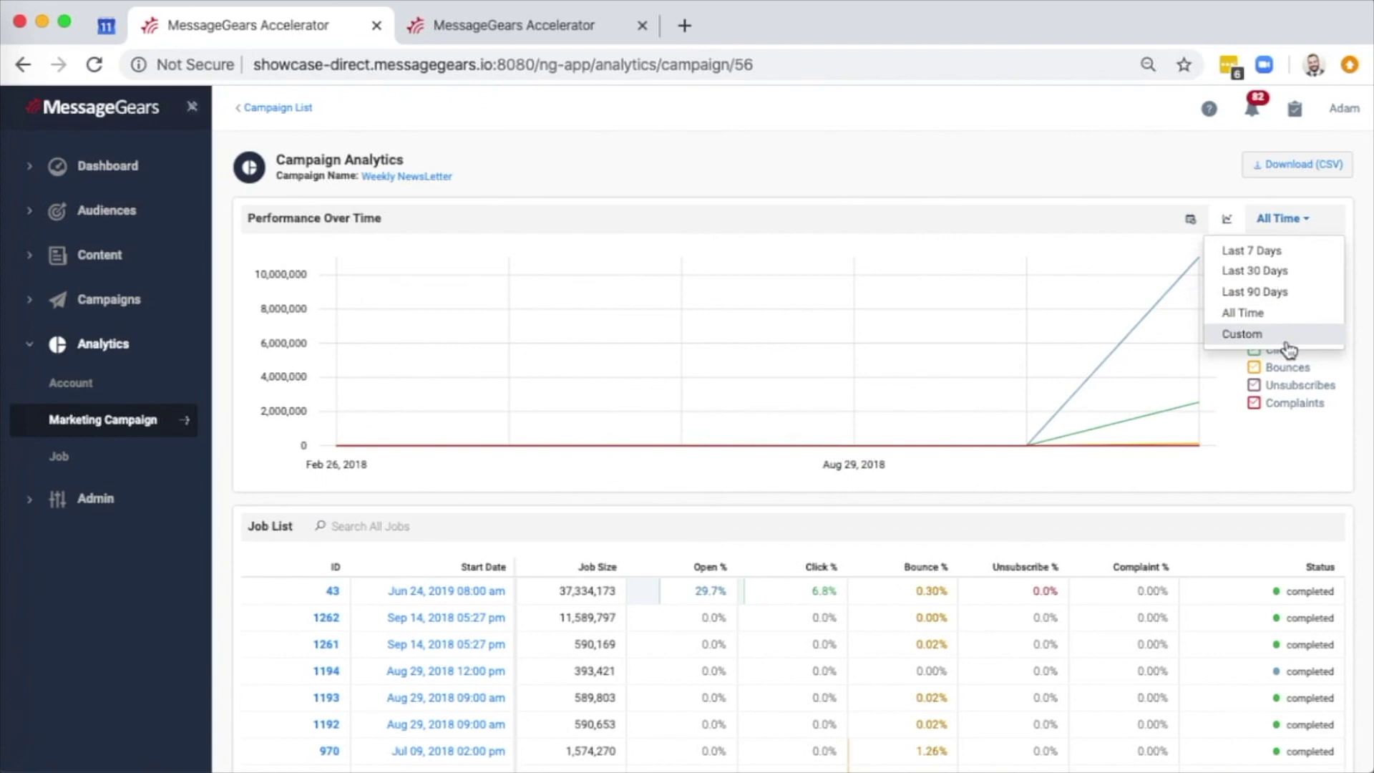
left_click(1277, 313)
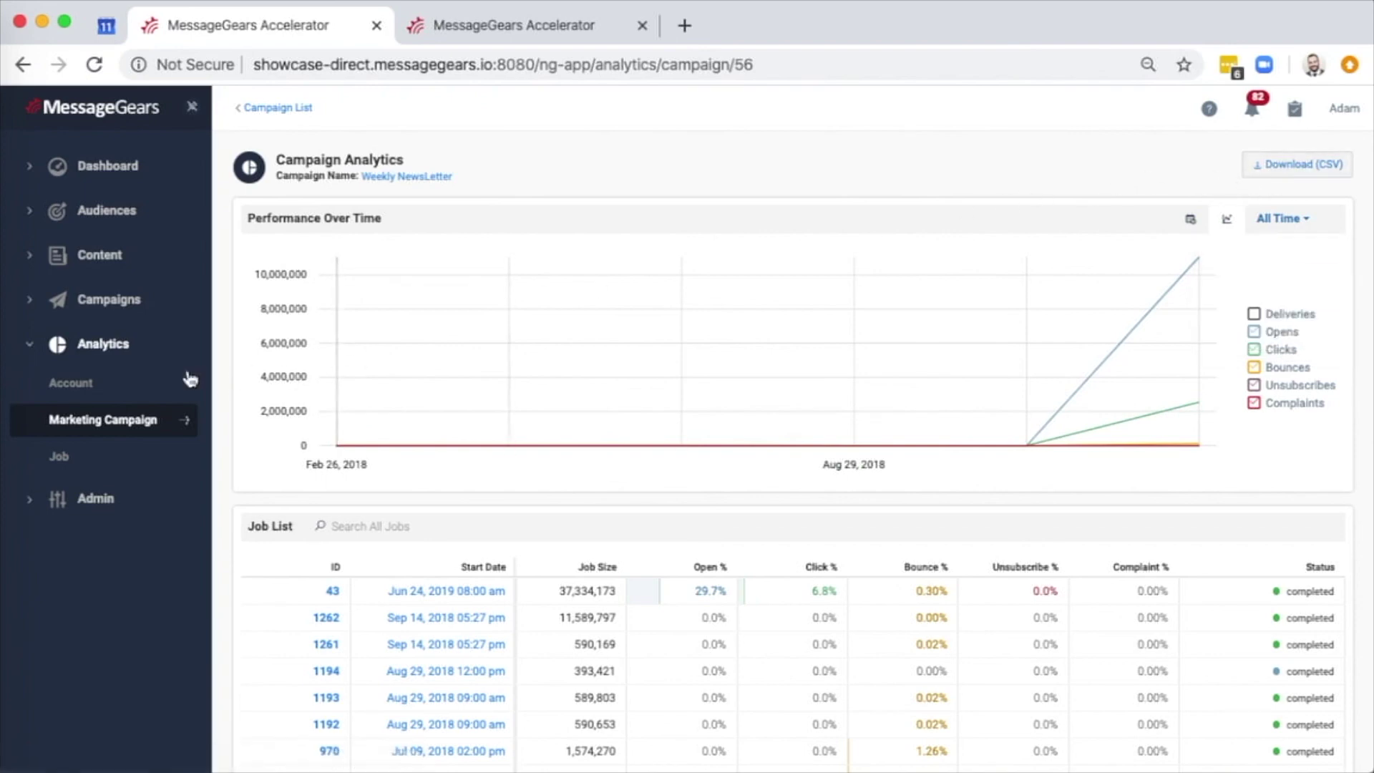
- Open the account-level analytics, compare the Email and Push channel views, and return to the Cross-Channel view
left_click(109, 388)
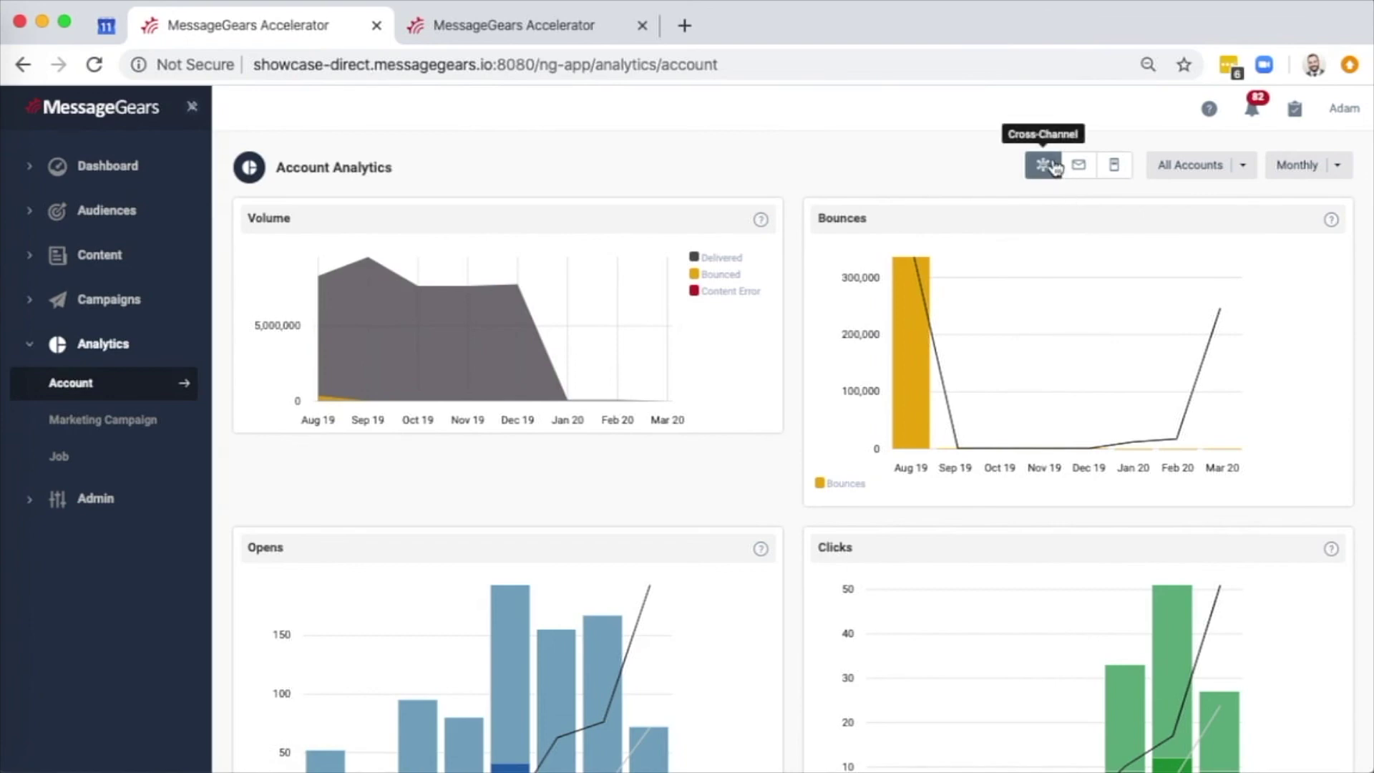
left_click(1078, 165)
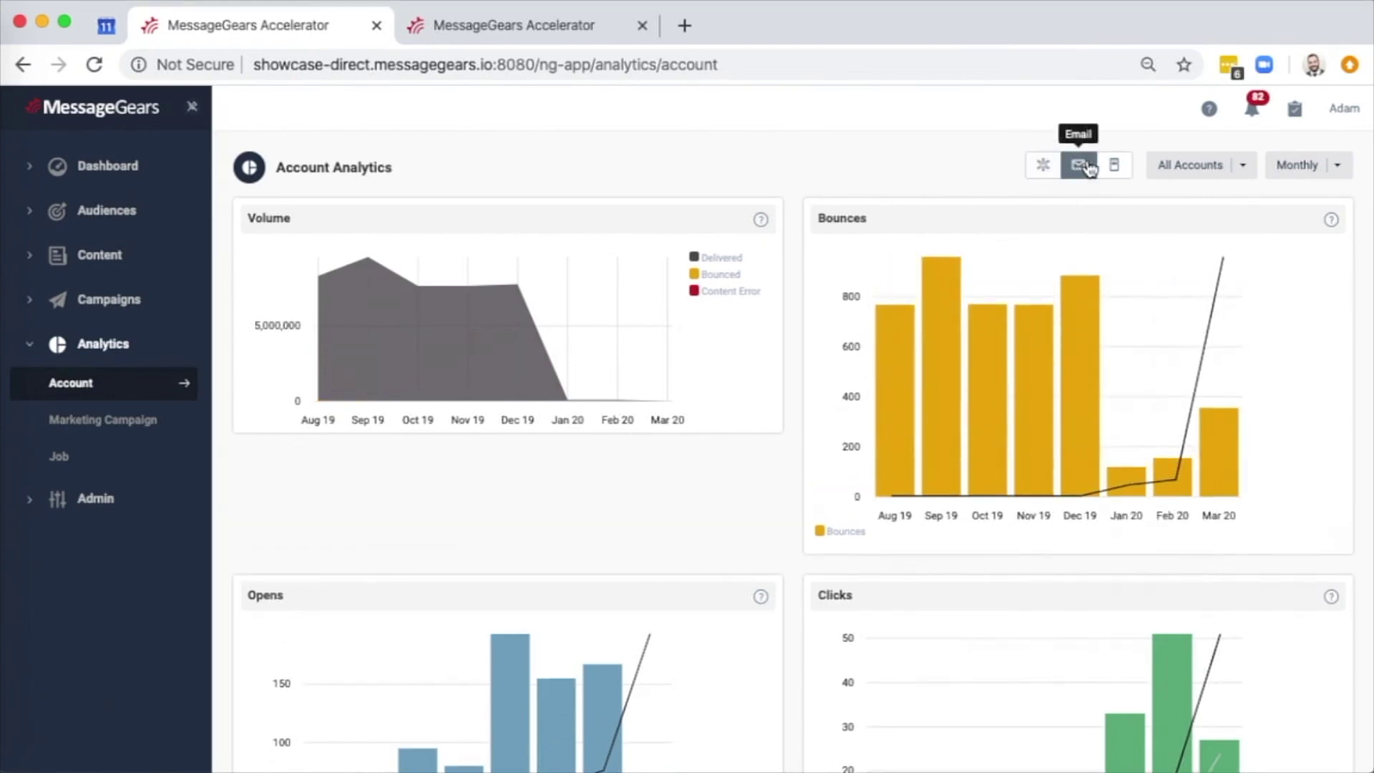
left_click(1114, 169)
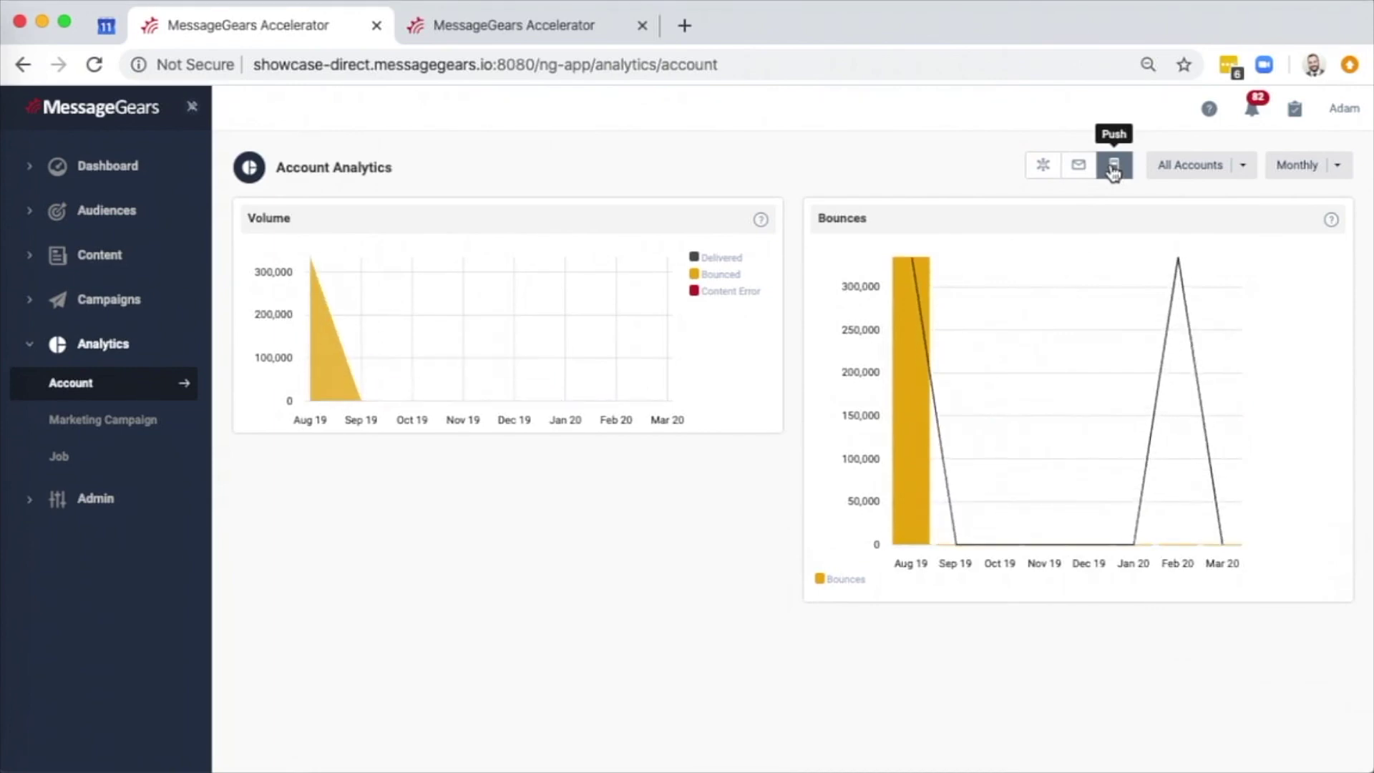
left_click(1042, 168)
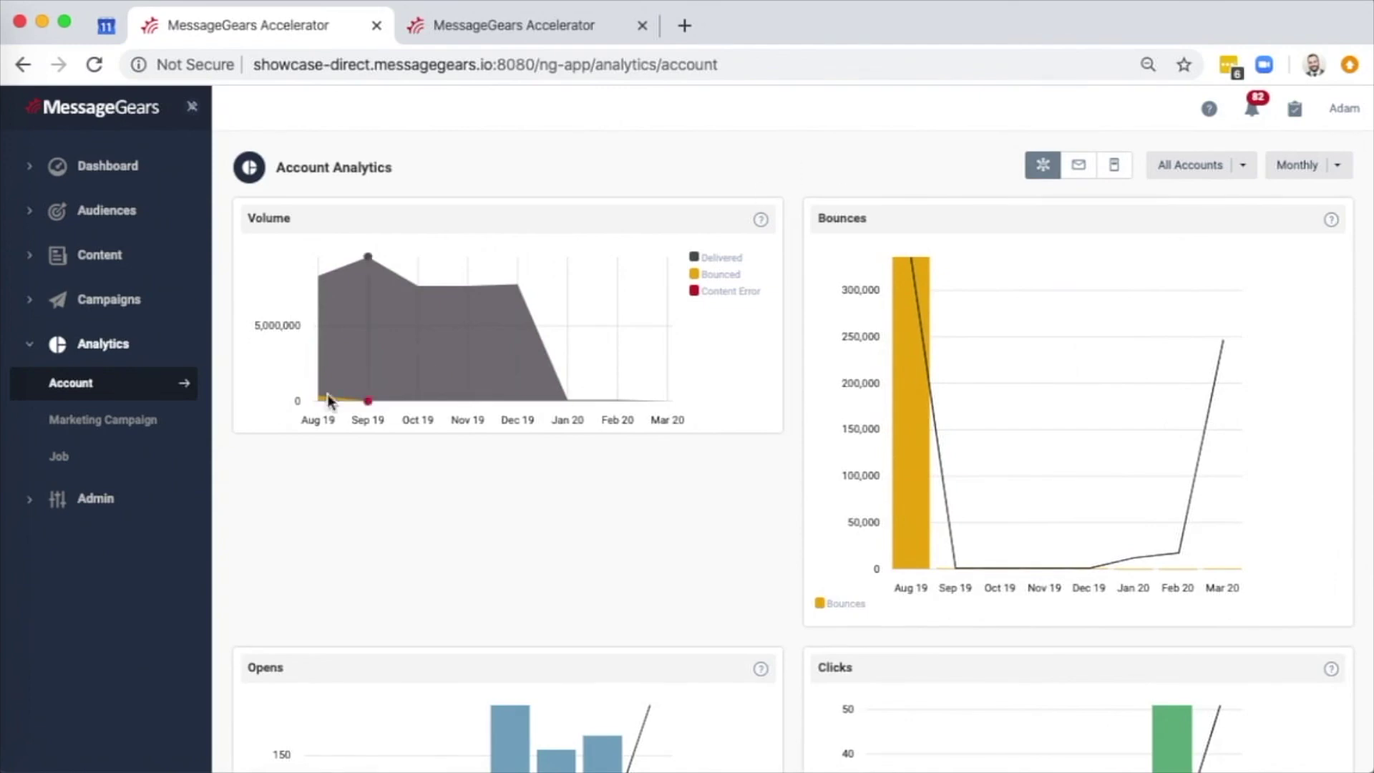
- Open the job analytics list and view the report of the Weekly NewsLetter job started Jun 24, 2019 08:00 am
left_click(131, 462)
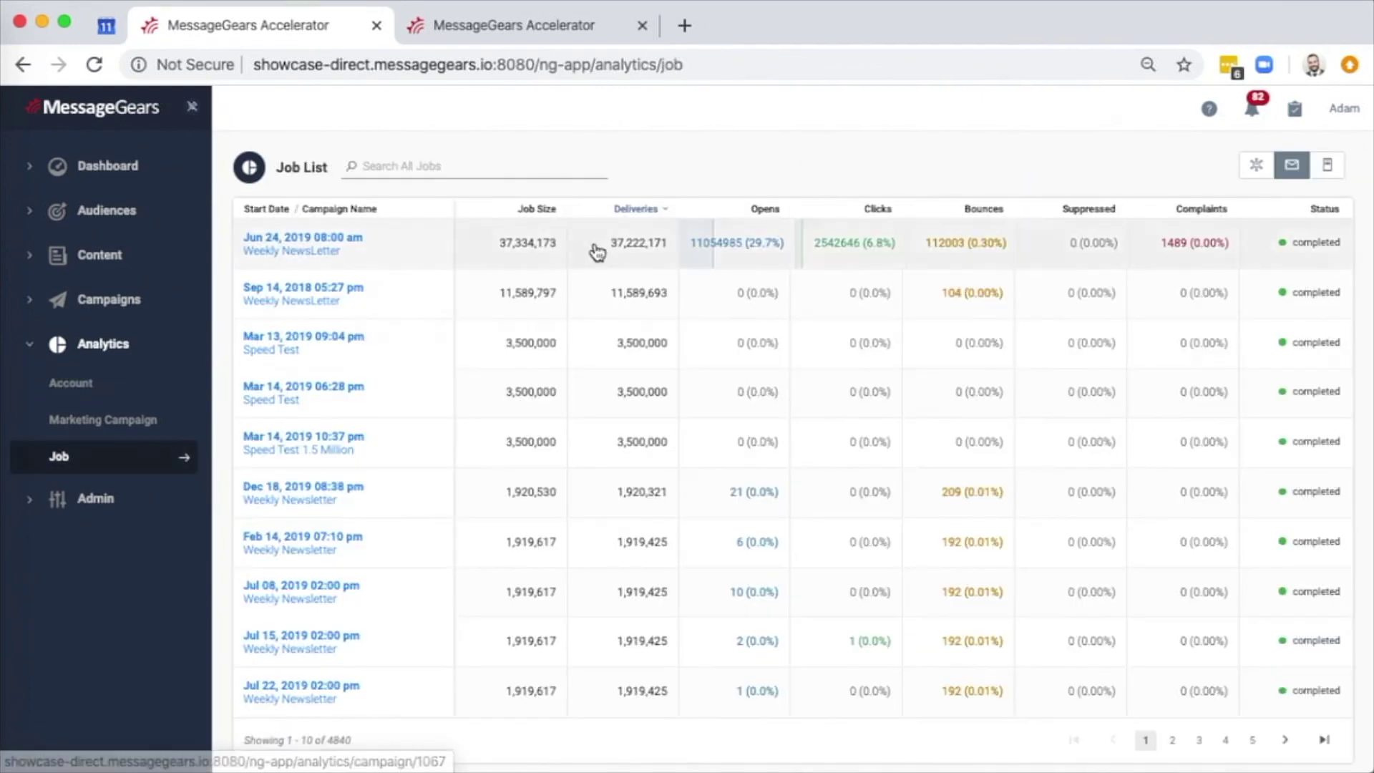
left_click(327, 238)
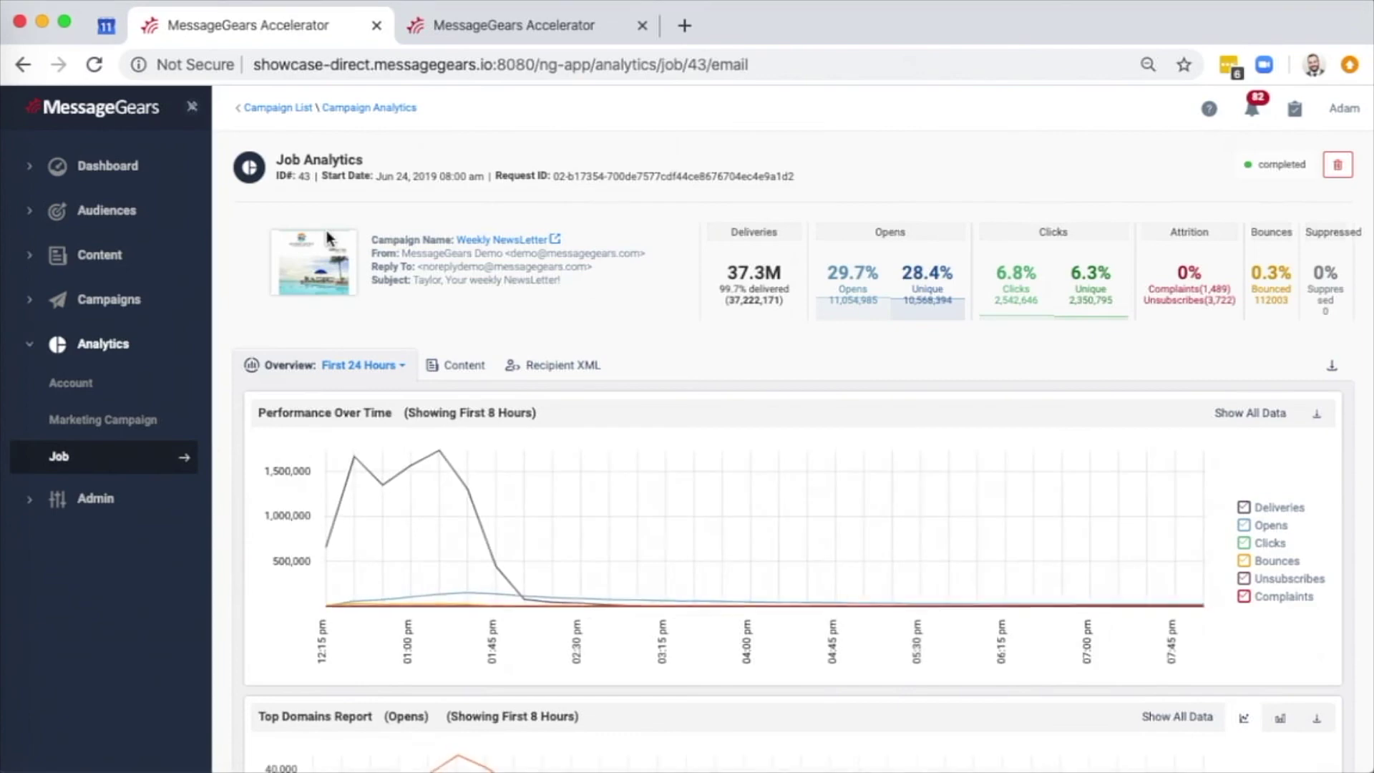